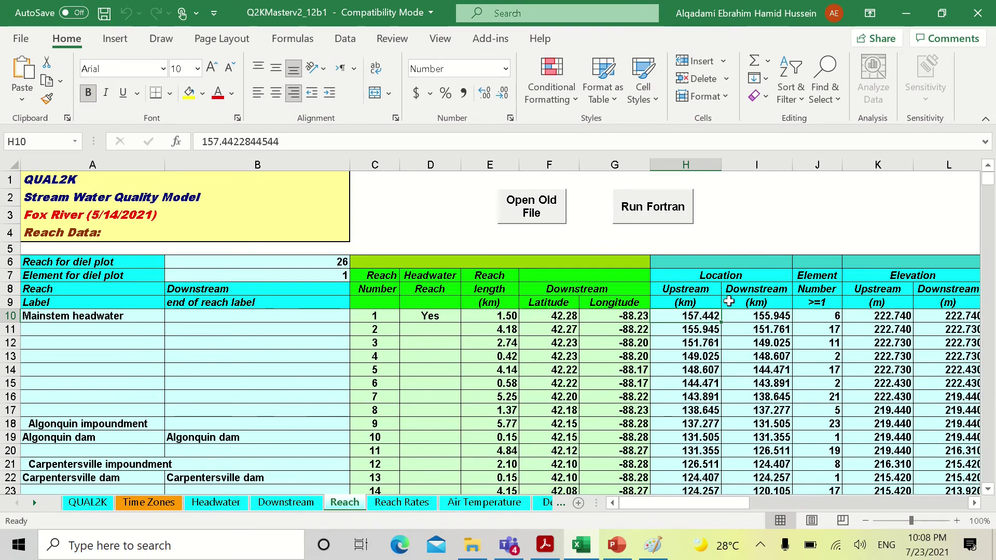
# Examine the Reach sheet's Location, Elevation, Weir, Rating Curves, Manning Formula and prescribed dispersion-to-evaporation column groups
pyautogui.moveTo(708, 503); pyautogui.dragTo(761, 485)
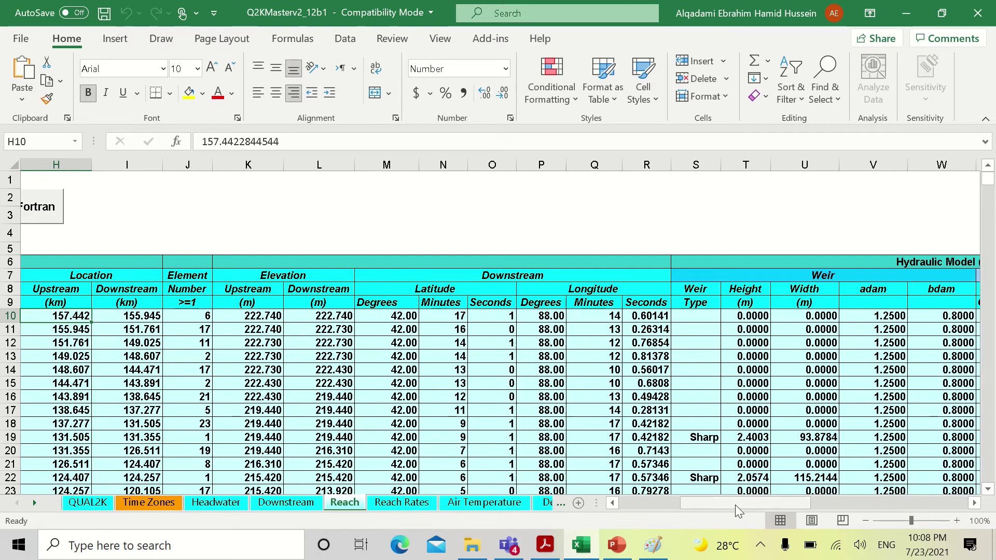
pyautogui.moveTo(704, 505); pyautogui.dragTo(772, 497)
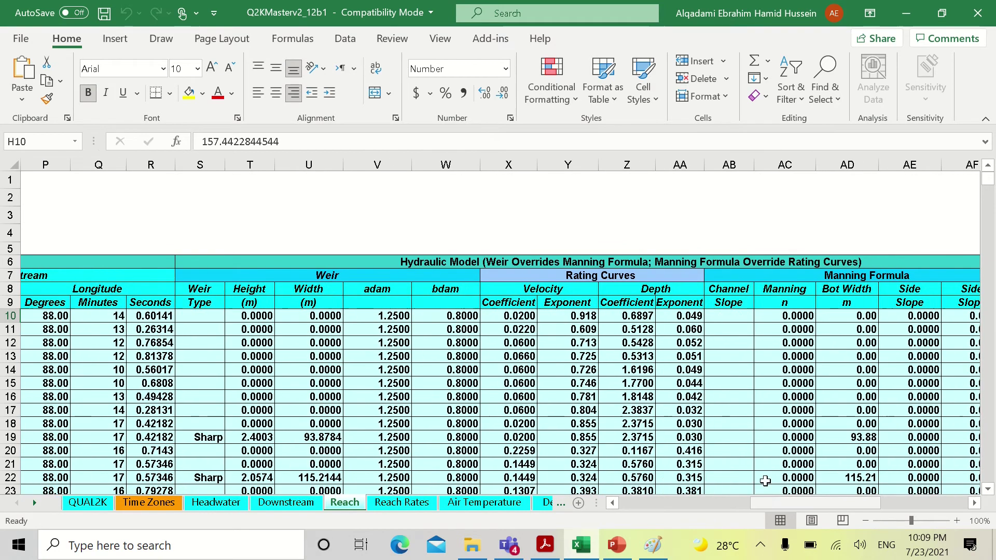
pyautogui.click(335, 276)
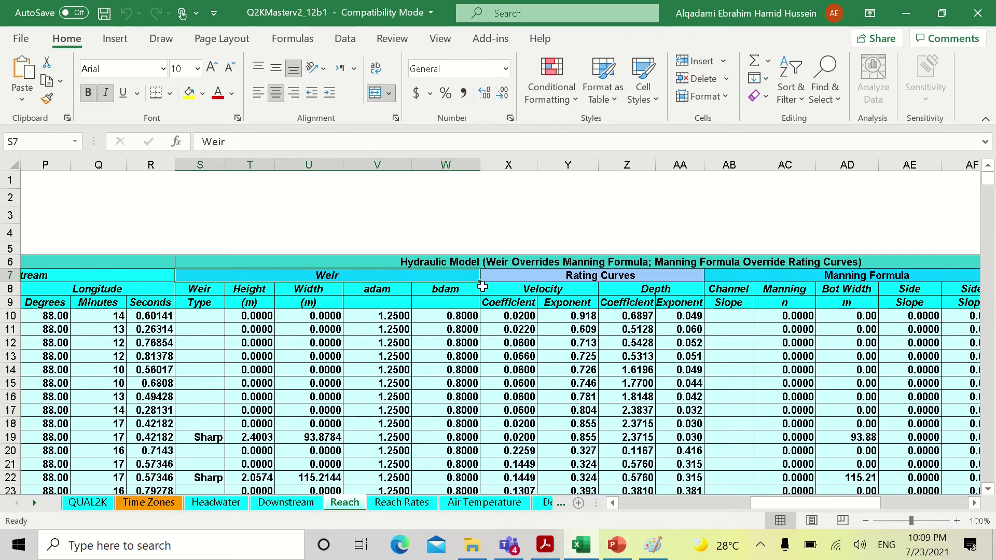
pyautogui.click(607, 276)
pyautogui.click(838, 277)
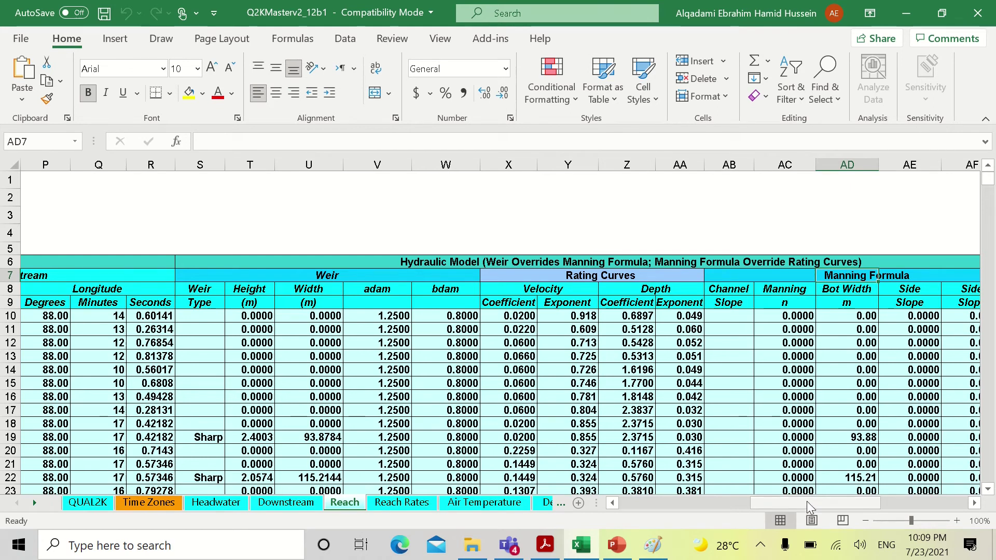
pyautogui.moveTo(795, 500); pyautogui.dragTo(887, 496)
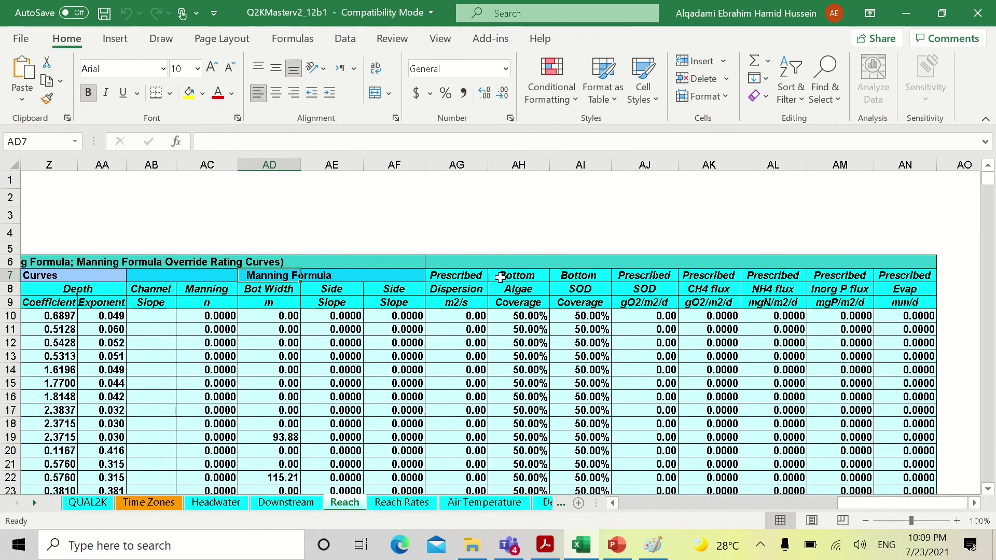
pyautogui.moveTo(463, 273); pyautogui.dragTo(904, 302)
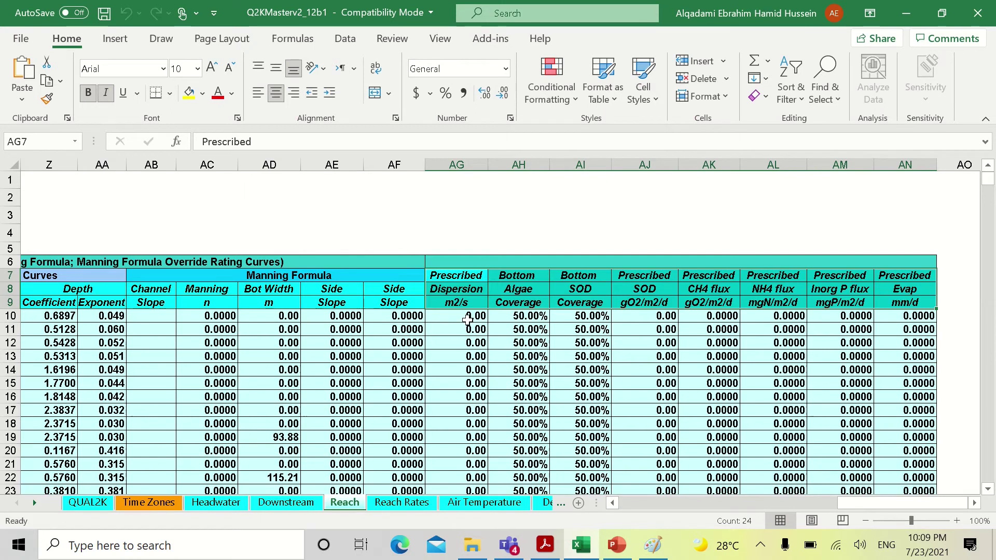
# Return to the start of the Reach sheet and select the green reach number, headwater, length and coordinate block, C6:G24
pyautogui.moveTo(882, 504); pyautogui.dragTo(633, 504)
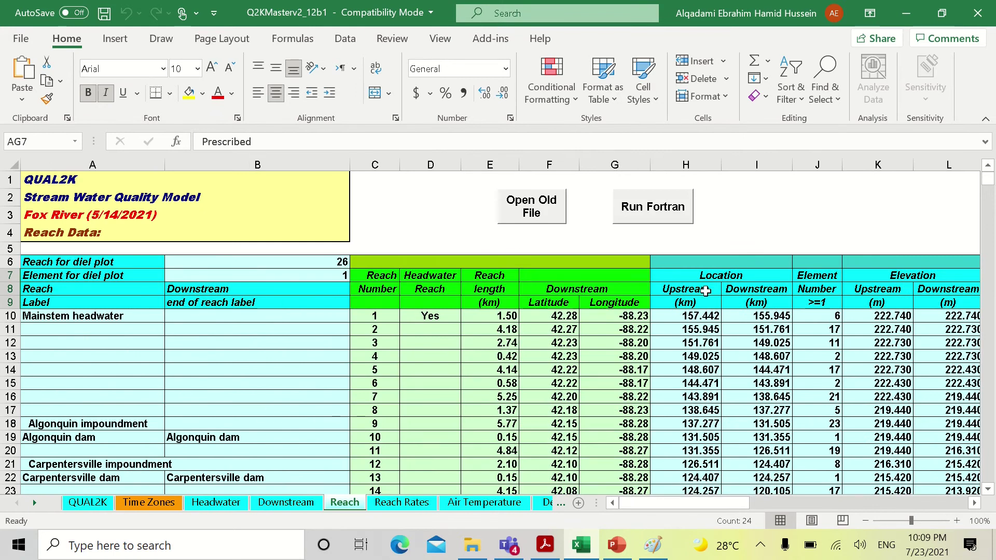
pyautogui.scroll(-1, 706, 291)
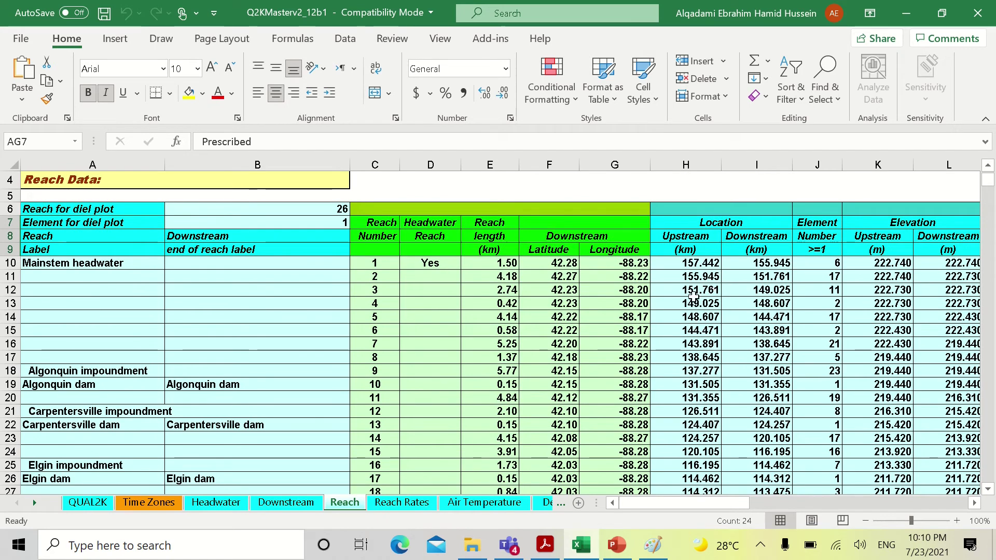
pyautogui.moveTo(365, 207); pyautogui.dragTo(617, 452)
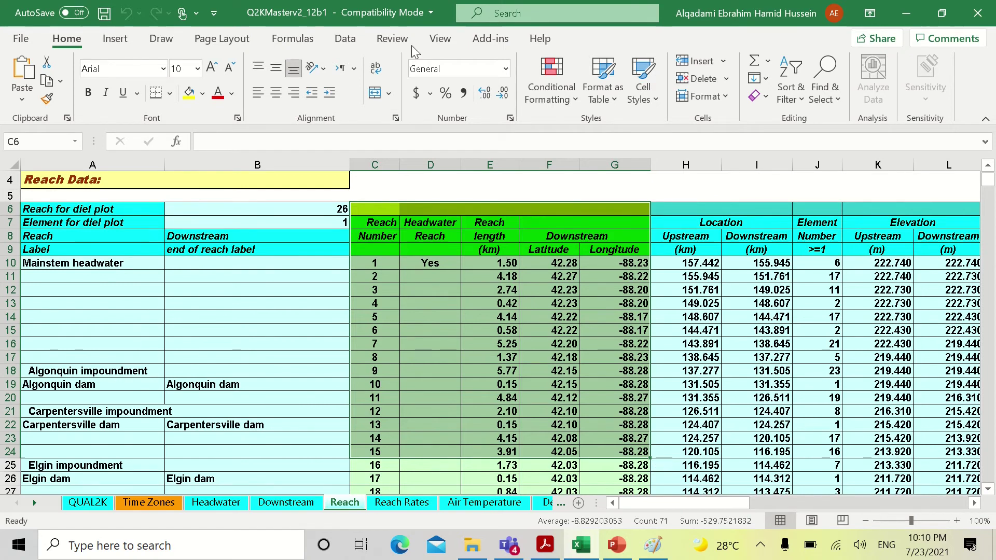
# Switch to the QUAL2K manual in Acrobat Reader and highlight the heading "3 SEGMENTATION AND HYDRAULICS" and the words "slope, bottom width,"
pyautogui.click(545, 545)
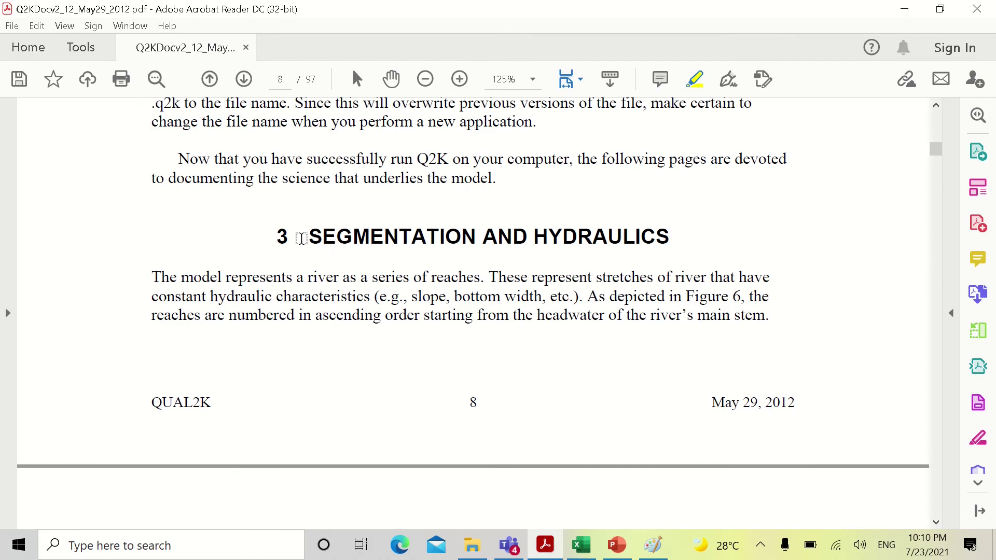
pyautogui.moveTo(282, 237); pyautogui.dragTo(649, 228)
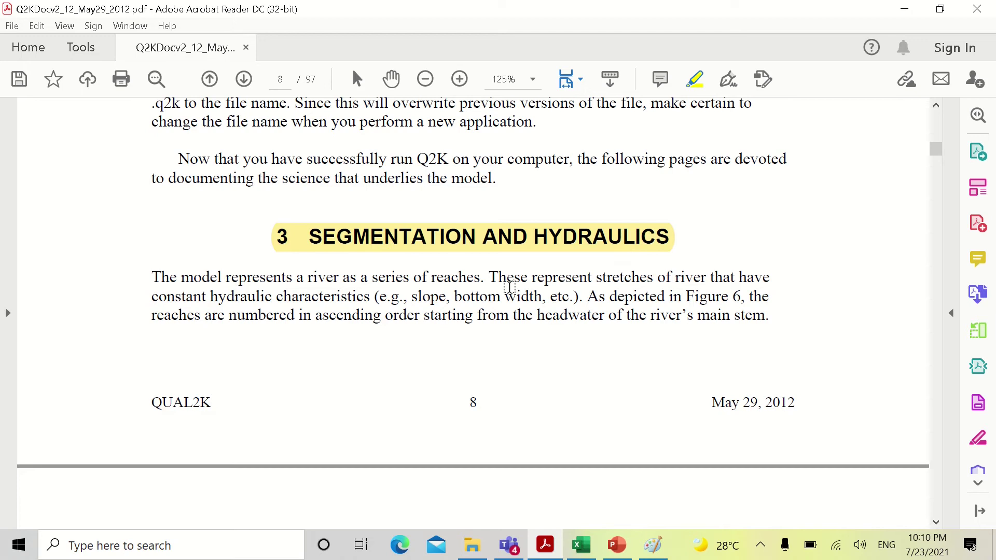
pyautogui.scroll(-1, 532, 257)
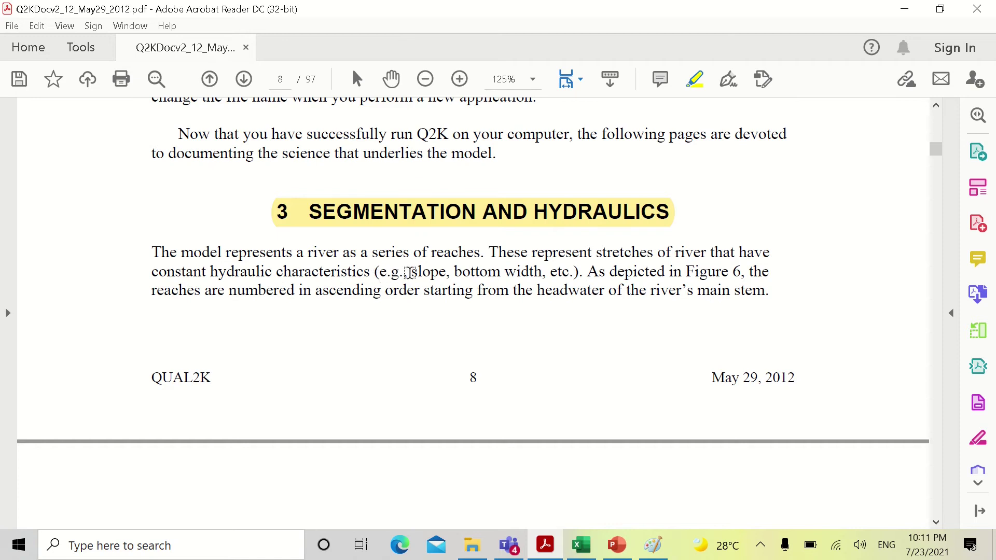
pyautogui.moveTo(410, 272); pyautogui.dragTo(546, 272)
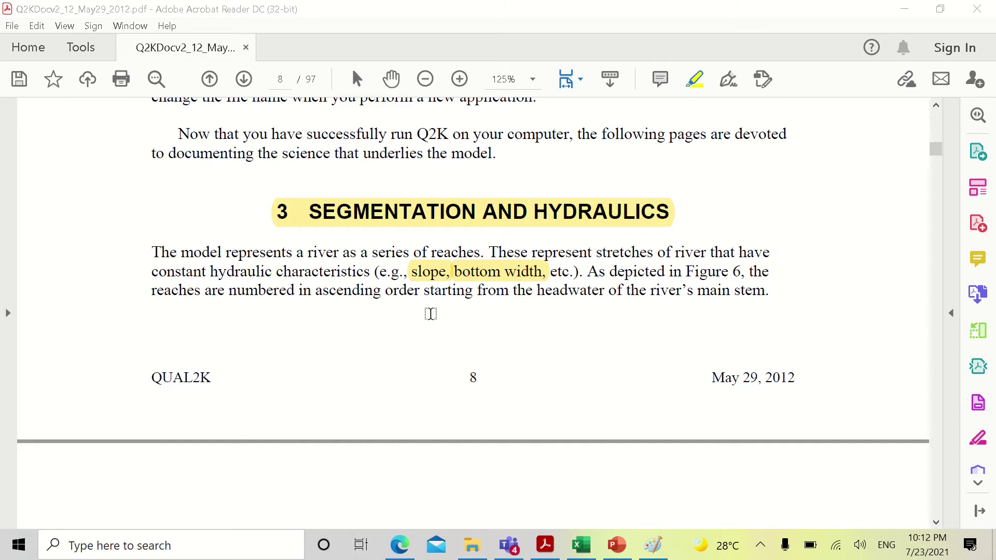
# Switch to the Excel workbook, select the first reach's upstream and downstream locations, H10:I10, and minimize the workbook
pyautogui.click(581, 545)
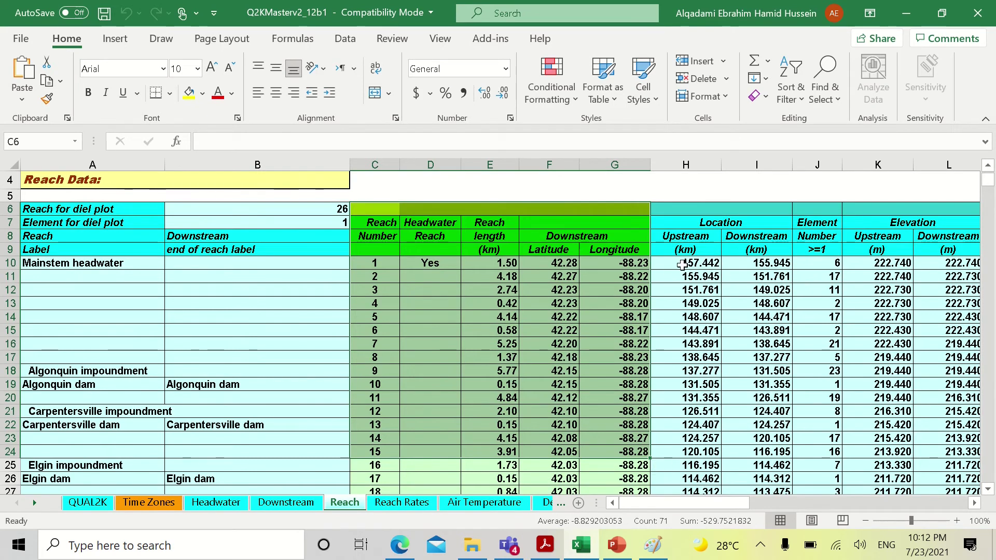
pyautogui.moveTo(695, 263); pyautogui.dragTo(748, 266)
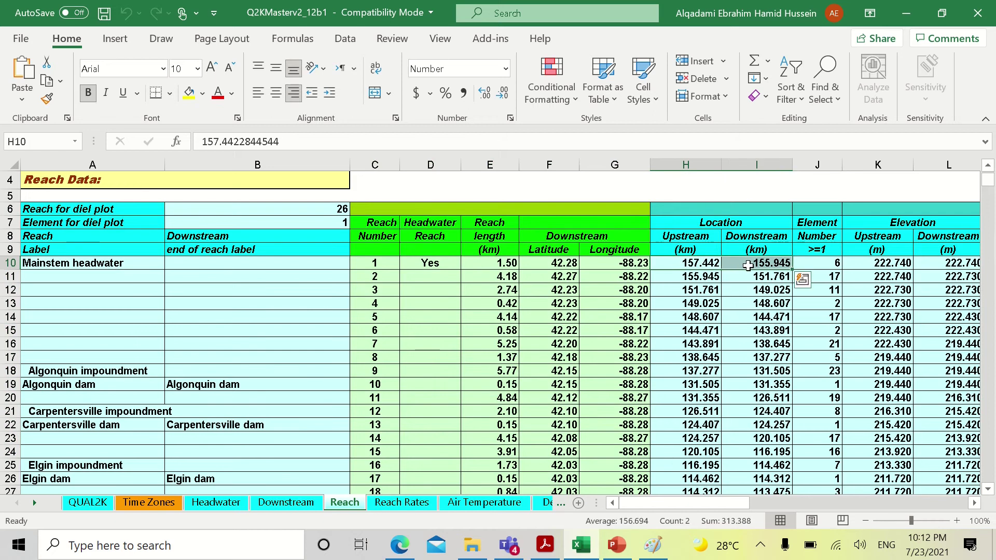
pyautogui.click(906, 19)
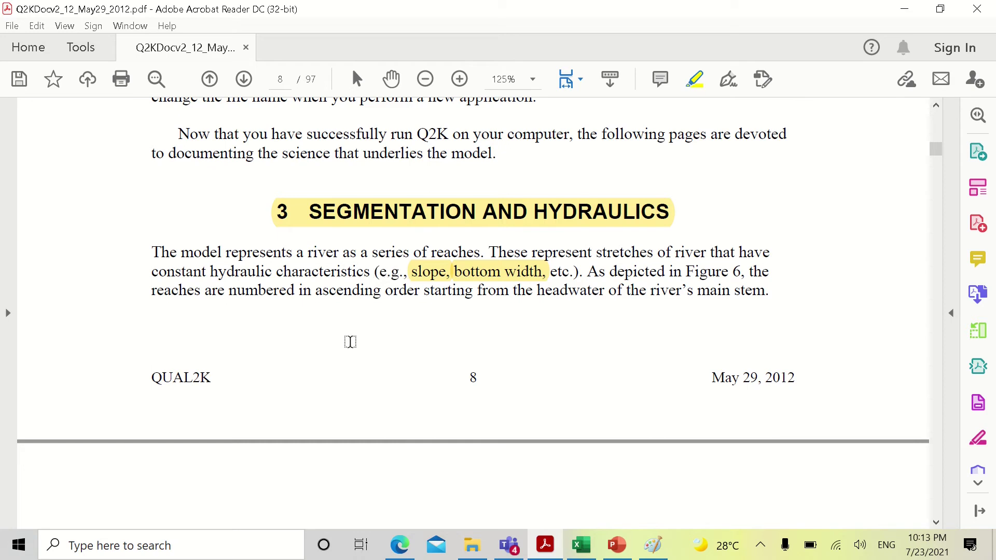
# Switch to Paint and draw a steep diagonal river line about 189 × 584 px on the canvas
pyautogui.click(654, 550)
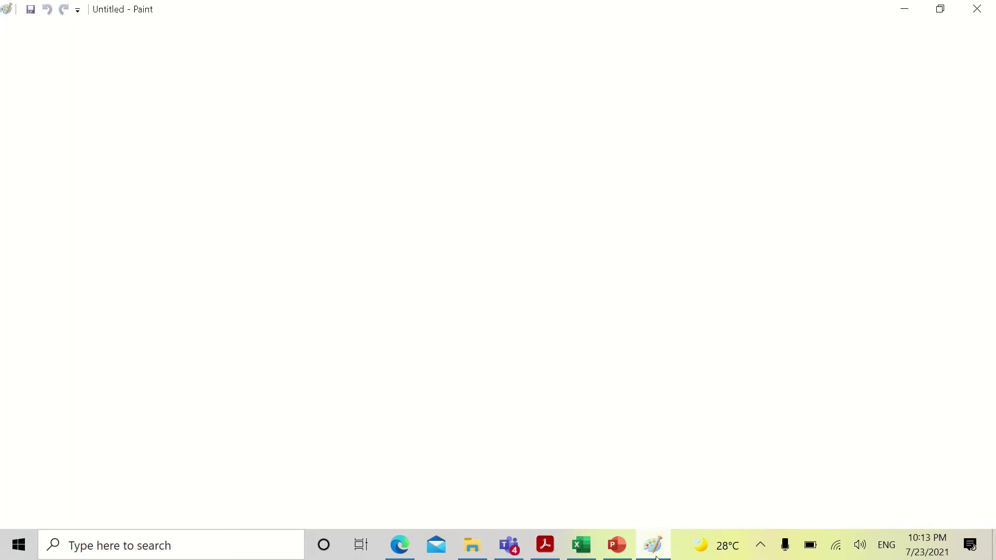
pyautogui.click(280, 49)
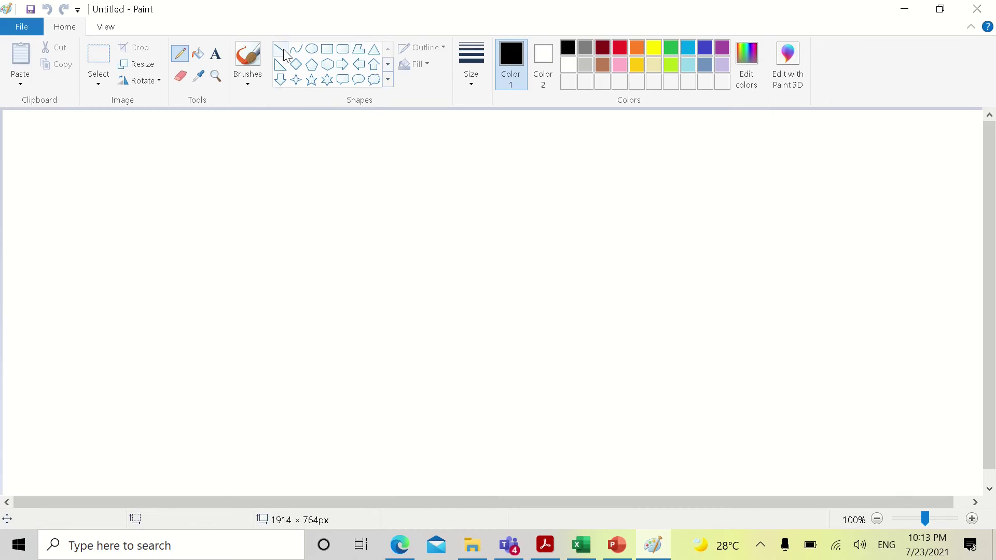
pyautogui.moveTo(232, 145); pyautogui.dragTo(331, 448)
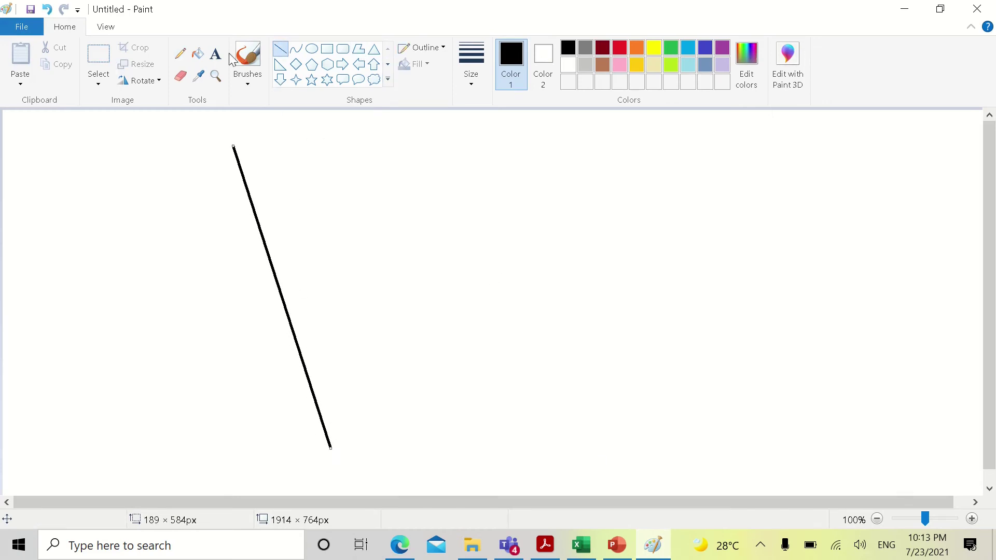
# Pencil two cross ticks near the line's upper end, bracket the segment between them and number it 1
pyautogui.click(180, 54)
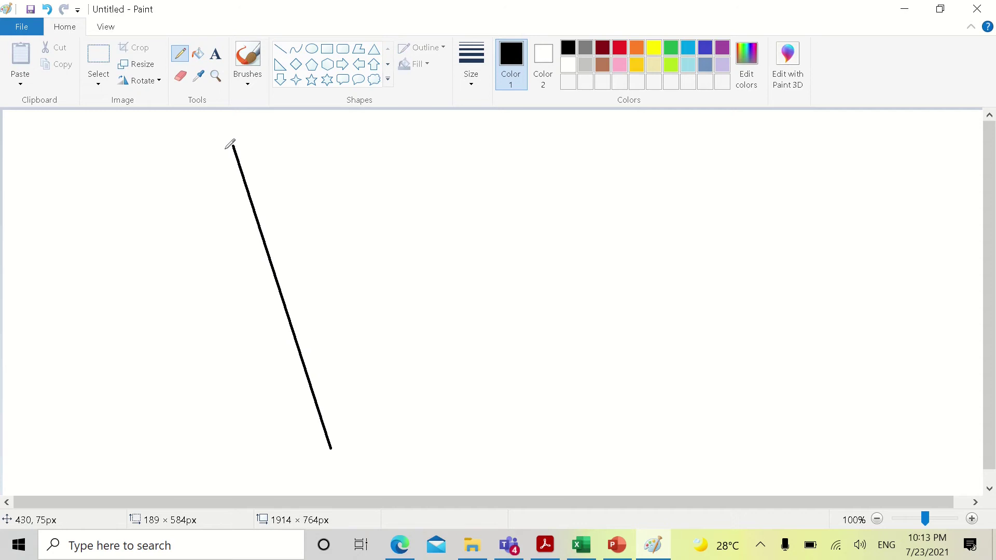
pyautogui.moveTo(225, 148); pyautogui.dragTo(269, 136)
pyautogui.moveTo(236, 226); pyautogui.dragTo(310, 201)
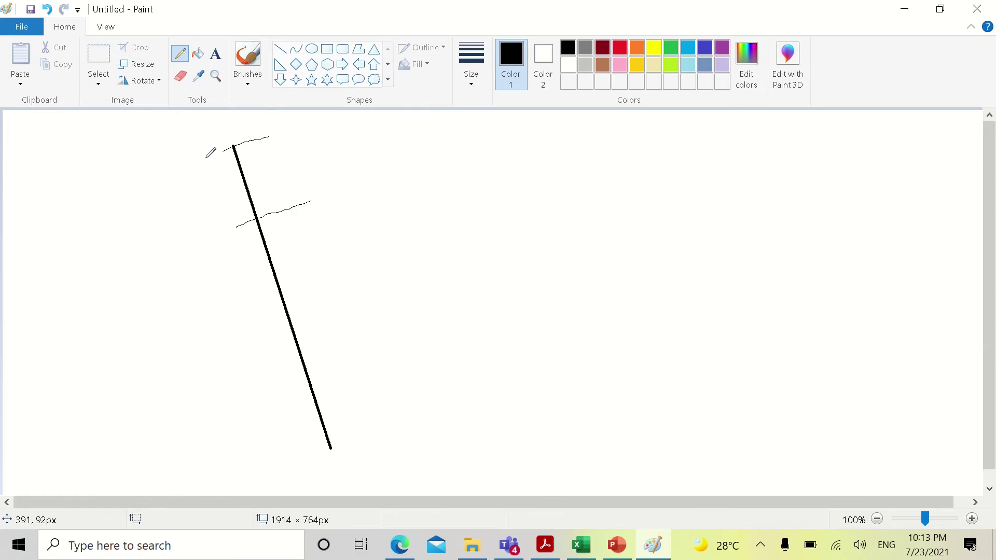
pyautogui.moveTo(206, 158)
pyautogui.mouseDown()
pyautogui.moveTo(193, 170)
pyautogui.moveTo(217, 236)
pyautogui.mouseUp()
pyautogui.moveTo(158, 220)
pyautogui.mouseDown()
pyautogui.moveTo(166, 187)
pyautogui.moveTo(192, 237)
pyautogui.mouseUp()
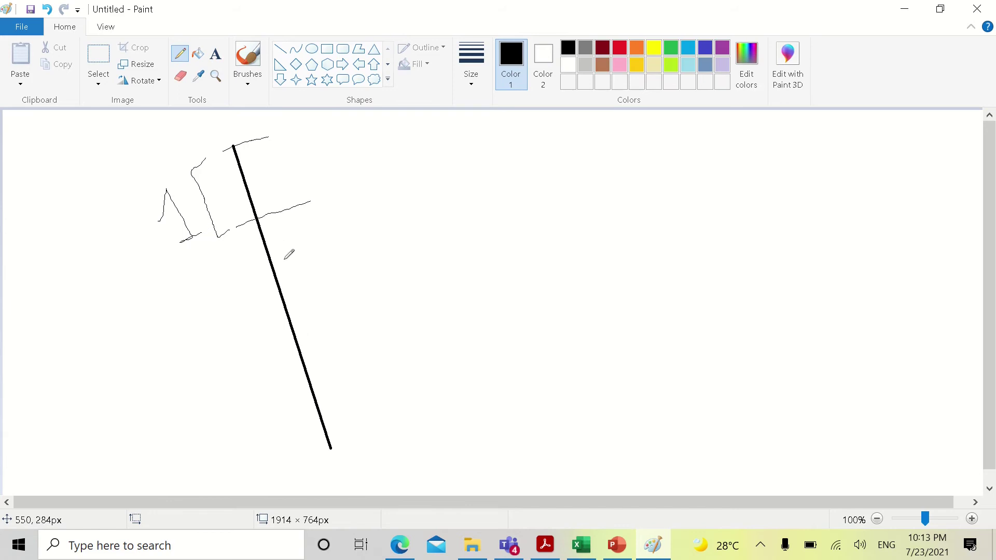
# Divide the rest of the river line with pencil ticks and number the segments 2 to 5
pyautogui.moveTo(231, 285); pyautogui.dragTo(295, 269)
pyautogui.moveTo(279, 221)
pyautogui.mouseDown()
pyautogui.moveTo(301, 222)
pyautogui.moveTo(299, 259)
pyautogui.moveTo(319, 221)
pyautogui.moveTo(332, 243)
pyautogui.moveTo(348, 239)
pyautogui.mouseUp()
pyautogui.moveTo(320, 320); pyautogui.dragTo(263, 336)
pyautogui.moveTo(324, 280); pyautogui.dragTo(349, 302)
pyautogui.moveTo(285, 380)
pyautogui.mouseDown()
pyautogui.moveTo(355, 349)
pyautogui.moveTo(365, 357)
pyautogui.mouseUp()
pyautogui.moveTo(309, 454); pyautogui.dragTo(354, 444)
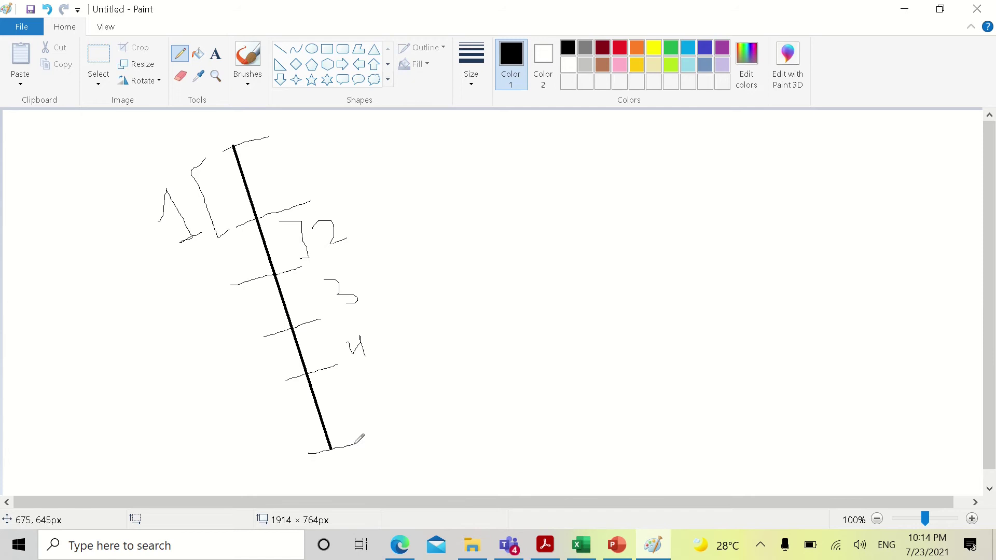
pyautogui.moveTo(373, 390)
pyautogui.mouseDown()
pyautogui.moveTo(362, 409)
pyautogui.moveTo(381, 416)
pyautogui.moveTo(357, 426)
pyautogui.mouseUp()
# Handwrite the upstream label "us" above the river line and the downstream label "Ds" below it
pyautogui.moveTo(219, 127)
pyautogui.mouseDown()
pyautogui.moveTo(243, 112)
pyautogui.moveTo(263, 136)
pyautogui.mouseUp()
pyautogui.moveTo(350, 470)
pyautogui.mouseDown()
pyautogui.moveTo(376, 465)
pyautogui.moveTo(376, 487)
pyautogui.mouseUp()
pyautogui.moveTo(398, 442)
pyautogui.mouseDown()
pyautogui.moveTo(413, 465)
pyautogui.moveTo(405, 469)
pyautogui.mouseUp()
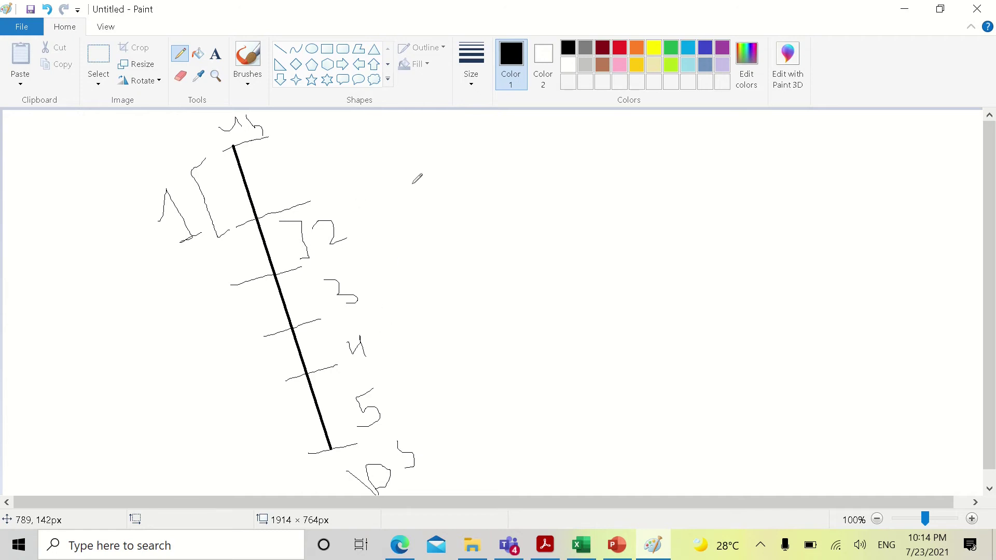
# Draw a second diagonal river line about 391 × 657 px with a vertical upper tributary and a lower tributary about 303 × 52 px
pyautogui.click(281, 49)
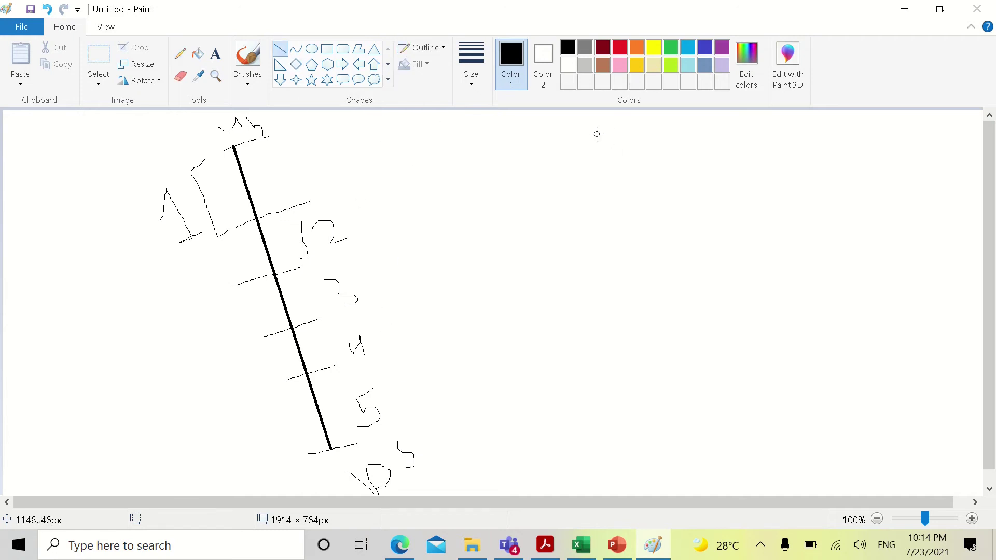
pyautogui.moveTo(596, 133)
pyautogui.mouseDown()
pyautogui.moveTo(730, 327)
pyautogui.moveTo(806, 492)
pyautogui.moveTo(799, 475)
pyautogui.mouseUp()
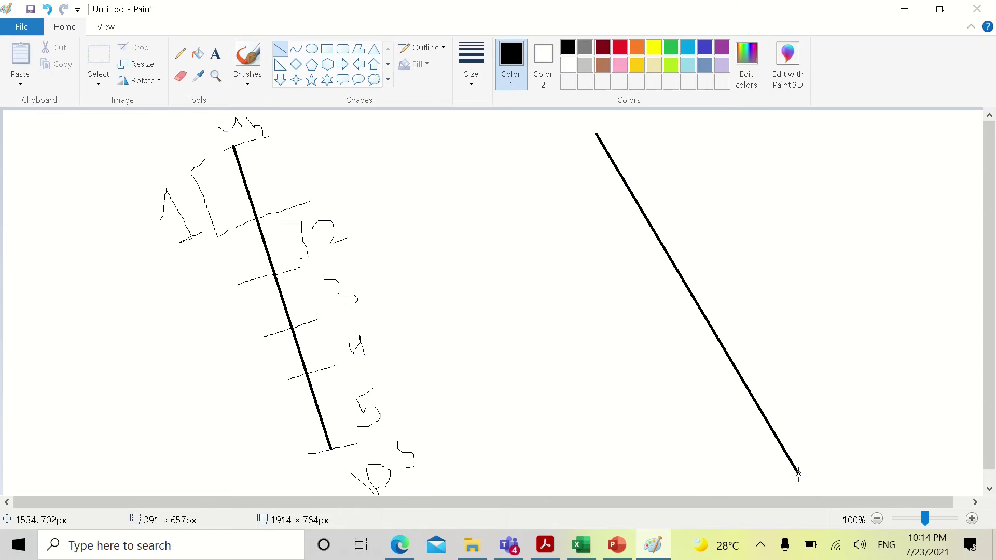
pyautogui.moveTo(704, 137); pyautogui.dragTo(705, 320)
pyautogui.moveTo(610, 398); pyautogui.dragTo(768, 424)
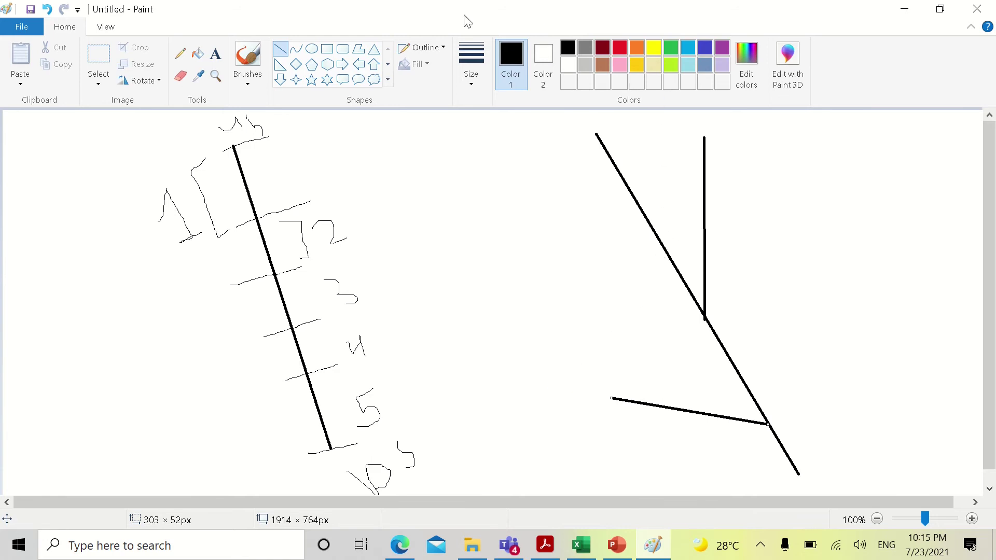
# Handwrite an upstream label at the head of the second river's main line and of each tributary
pyautogui.click(180, 53)
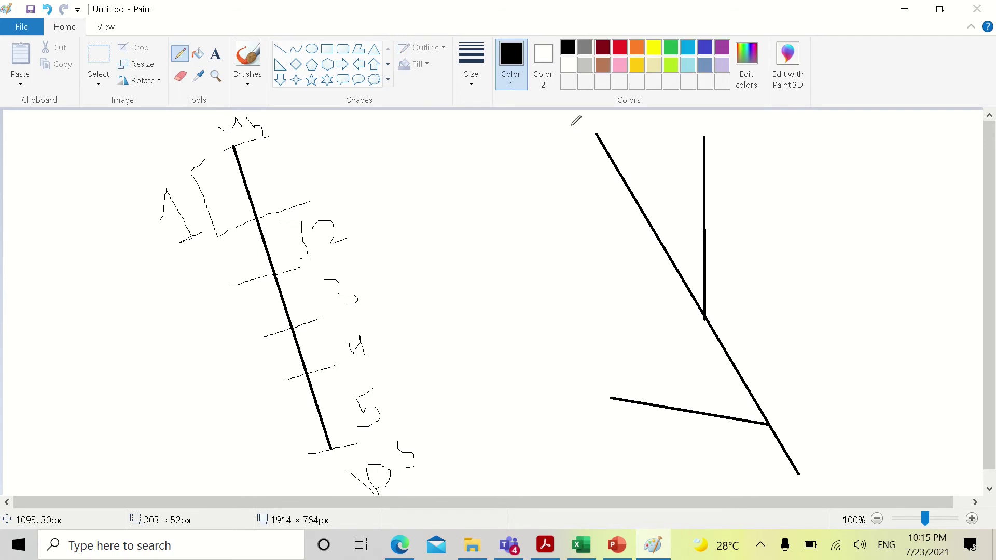
pyautogui.moveTo(564, 124); pyautogui.dragTo(595, 118)
pyautogui.moveTo(719, 122)
pyautogui.mouseDown()
pyautogui.moveTo(738, 114)
pyautogui.moveTo(752, 124)
pyautogui.mouseUp()
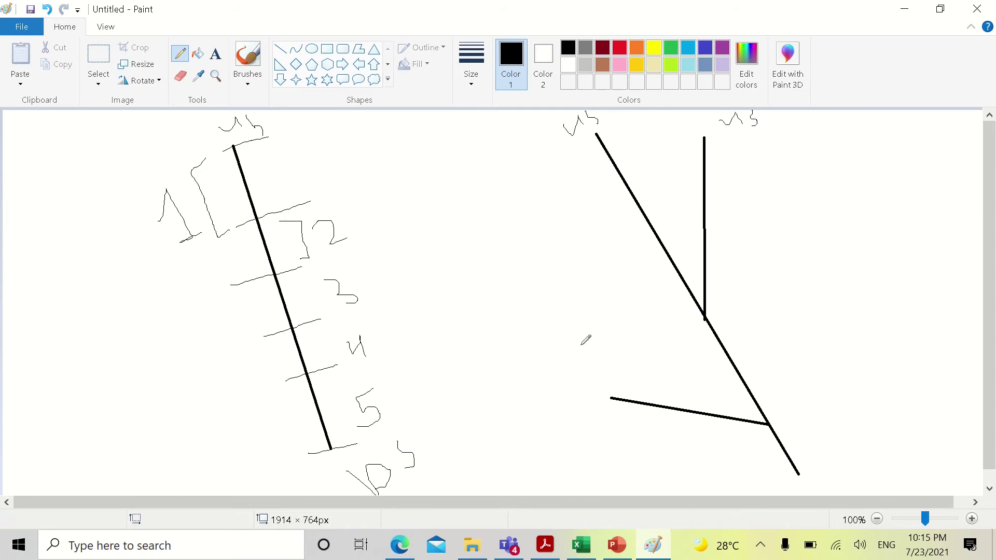
pyautogui.moveTo(573, 386); pyautogui.dragTo(608, 365)
# Divide the second main line above the vertical tributary's junction with pencil ticks and number its segments 1 to 4
pyautogui.moveTo(582, 179); pyautogui.dragTo(639, 151)
pyautogui.moveTo(603, 222); pyautogui.dragTo(666, 197)
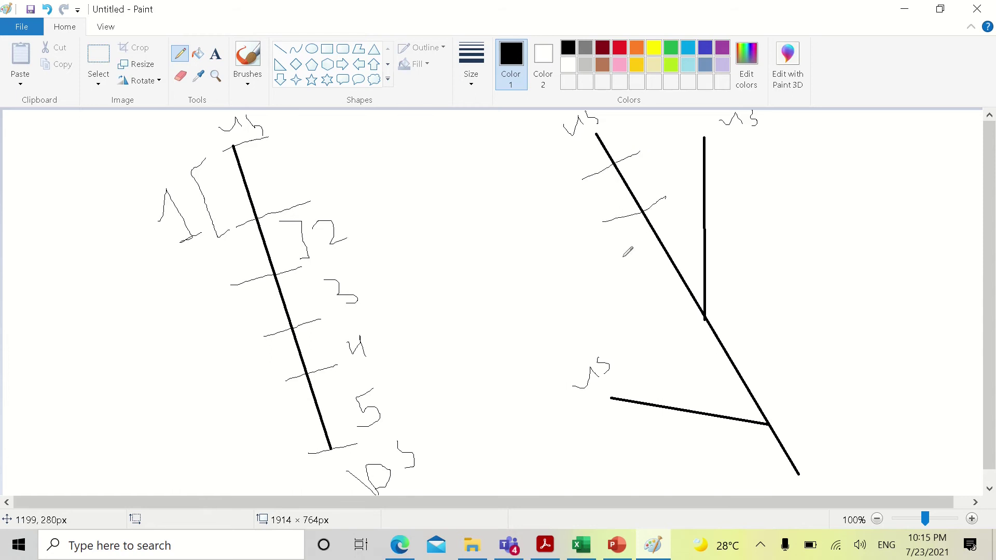
pyautogui.moveTo(621, 259); pyautogui.dragTo(675, 239)
pyautogui.moveTo(553, 161); pyautogui.dragTo(583, 212)
pyautogui.moveTo(593, 249)
pyautogui.mouseDown()
pyautogui.moveTo(604, 263)
pyautogui.moveTo(596, 271)
pyautogui.moveTo(641, 308)
pyautogui.mouseUp()
# Divide the vertical tributary with pencil ticks and number its segments 5 to 8
pyautogui.moveTo(686, 174); pyautogui.dragTo(734, 163)
pyautogui.moveTo(696, 199)
pyautogui.mouseDown()
pyautogui.moveTo(744, 203)
pyautogui.moveTo(738, 196)
pyautogui.mouseUp()
pyautogui.moveTo(698, 258); pyautogui.dragTo(756, 242)
pyautogui.moveTo(723, 283)
pyautogui.mouseDown()
pyautogui.moveTo(736, 292)
pyautogui.moveTo(713, 279)
pyautogui.moveTo(728, 283)
pyautogui.mouseUp()
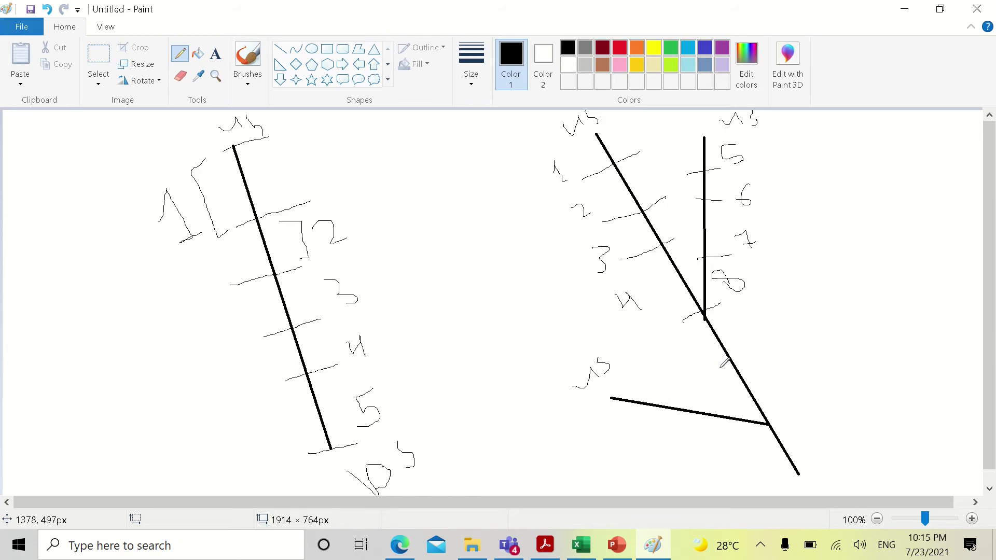
# Mark segments 9 and 10 on the main line between the two tributary junctions
pyautogui.moveTo(720, 368)
pyautogui.mouseDown()
pyautogui.moveTo(756, 343)
pyautogui.moveTo(731, 324)
pyautogui.mouseUp()
pyautogui.moveTo(750, 435); pyautogui.dragTo(788, 414)
pyautogui.moveTo(760, 375)
pyautogui.mouseDown()
pyautogui.moveTo(778, 376)
pyautogui.moveTo(781, 358)
pyautogui.mouseUp()
# Divide the lower tributary into segments 11 to 14 and the main line below its junction into segments 15 and 16
pyautogui.moveTo(628, 430)
pyautogui.mouseDown()
pyautogui.moveTo(646, 371)
pyautogui.moveTo(671, 416)
pyautogui.moveTo(653, 437)
pyautogui.moveTo(659, 423)
pyautogui.mouseUp()
pyautogui.moveTo(715, 398); pyautogui.dragTo(716, 430)
pyautogui.moveTo(666, 455)
pyautogui.mouseDown()
pyautogui.moveTo(694, 452)
pyautogui.moveTo(692, 440)
pyautogui.moveTo(740, 445)
pyautogui.moveTo(736, 428)
pyautogui.mouseUp()
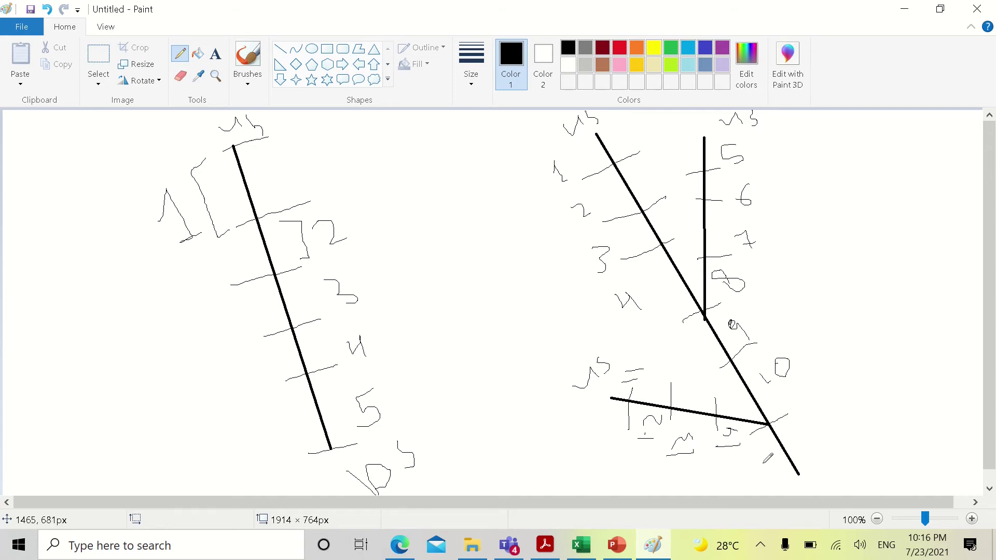
pyautogui.moveTo(762, 464); pyautogui.dragTo(808, 429)
pyautogui.moveTo(789, 480)
pyautogui.mouseDown()
pyautogui.moveTo(821, 465)
pyautogui.moveTo(840, 438)
pyautogui.mouseUp()
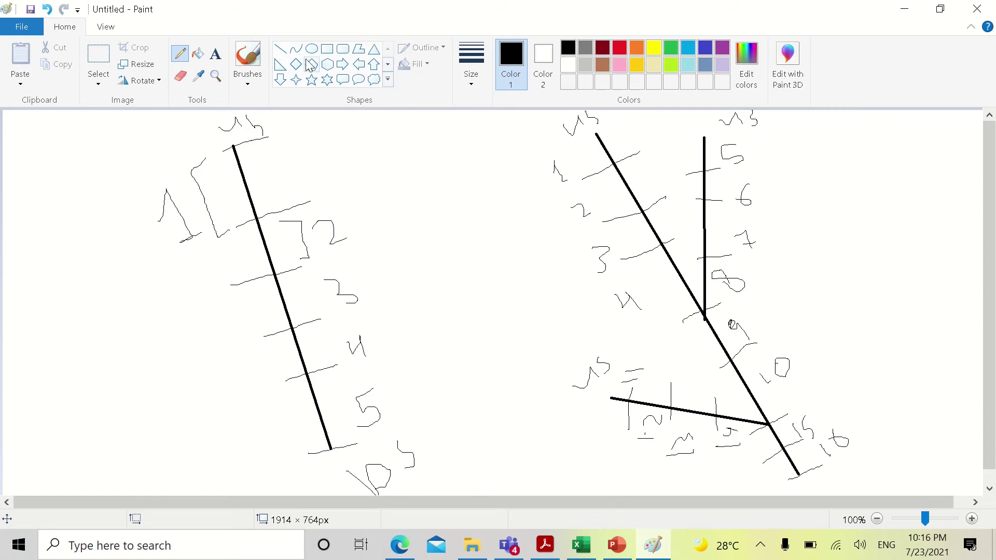
# Frame the single-river diagram with a rectangle about 761 × 723 px
pyautogui.click(327, 52)
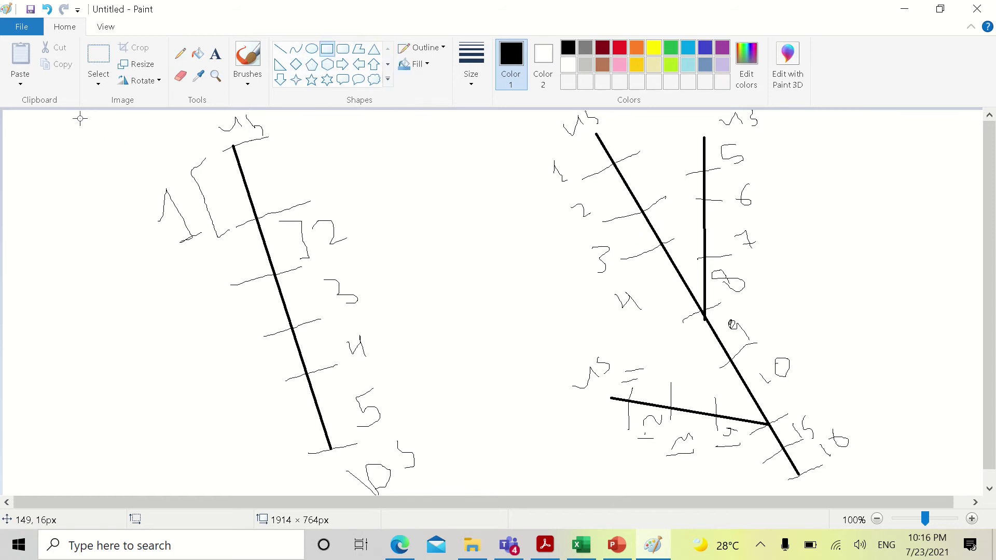
pyautogui.moveTo(79, 118); pyautogui.dragTo(321, 261)
pyautogui.moveTo(346, 298); pyautogui.dragTo(474, 492)
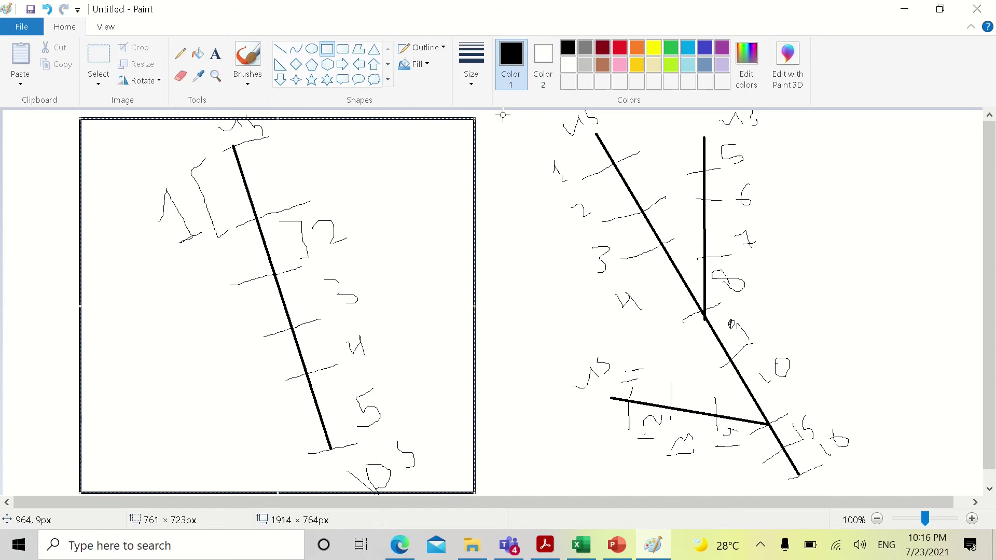
# Frame the tributary diagram with a rectangle about 709 × 723 px
pyautogui.moveTo(502, 115)
pyautogui.mouseDown()
pyautogui.moveTo(701, 170)
pyautogui.moveTo(838, 405)
pyautogui.moveTo(853, 489)
pyautogui.moveTo(869, 489)
pyautogui.mouseUp()
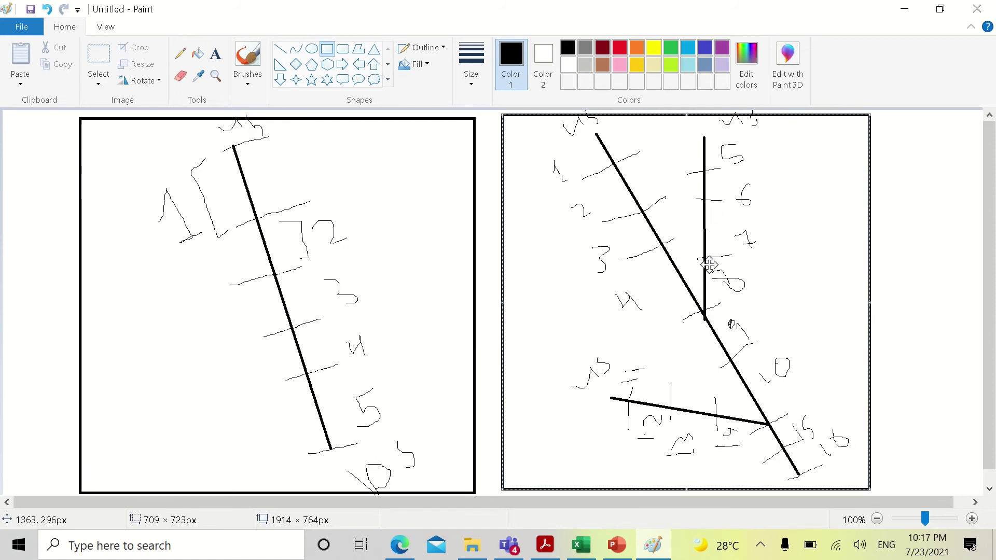
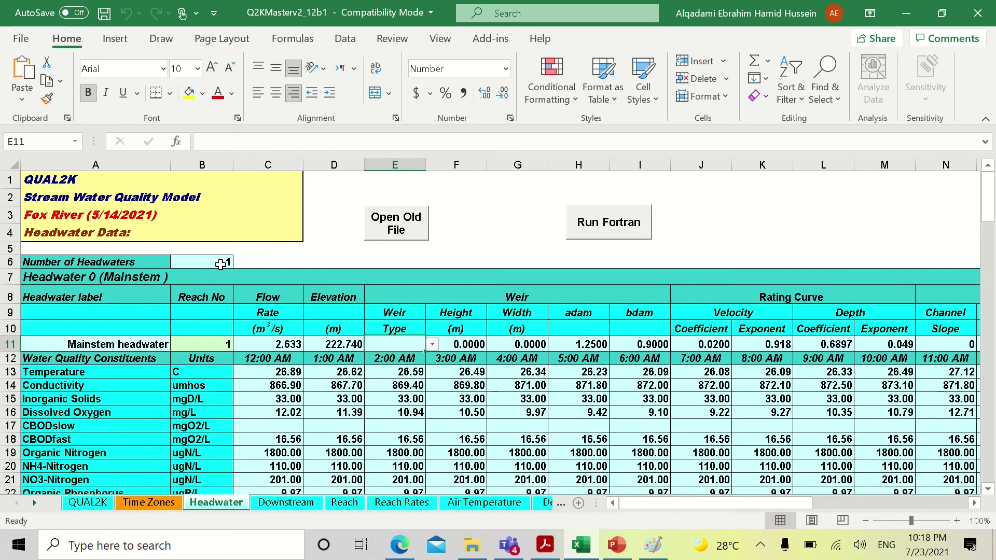
# Set the number of headwaters to 3 in the Headwater worksheet and check it against the tributary diagram in Paint
pyautogui.click(222, 265)
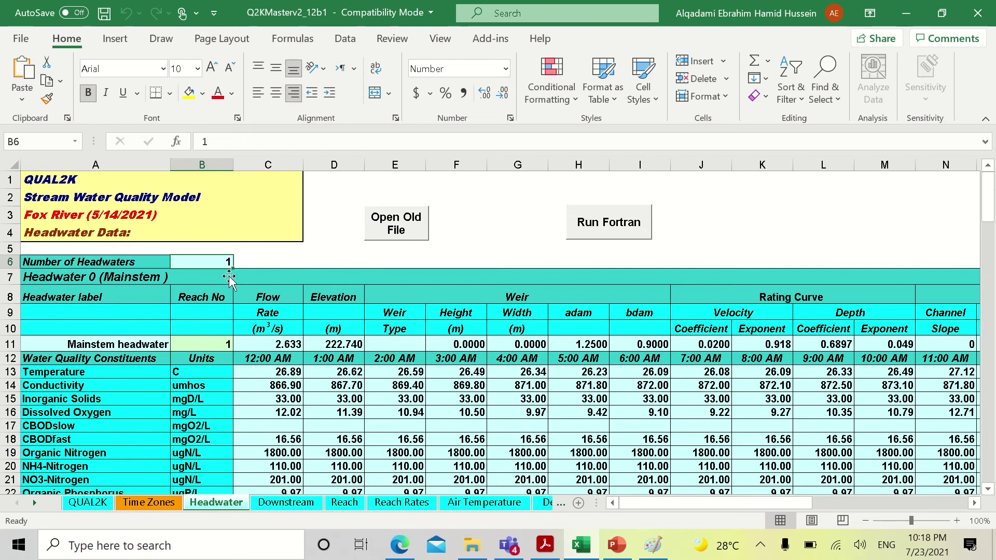
pyautogui.write('3')
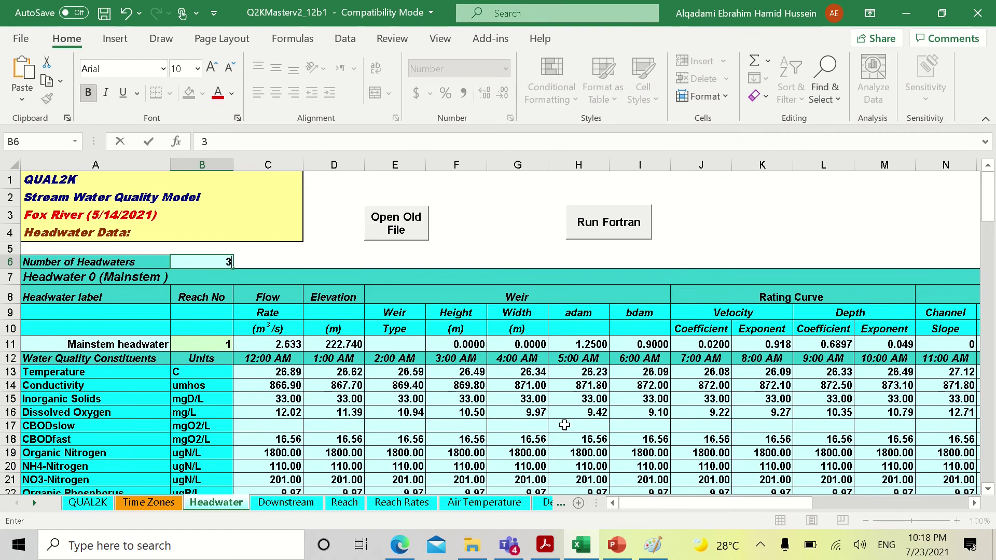
pyautogui.click(652, 545)
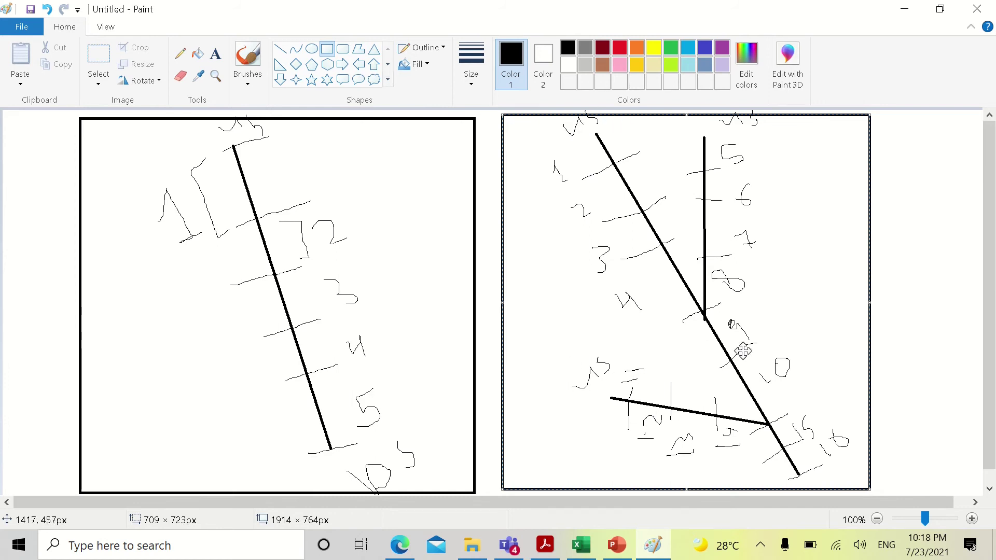
pyautogui.click(587, 555)
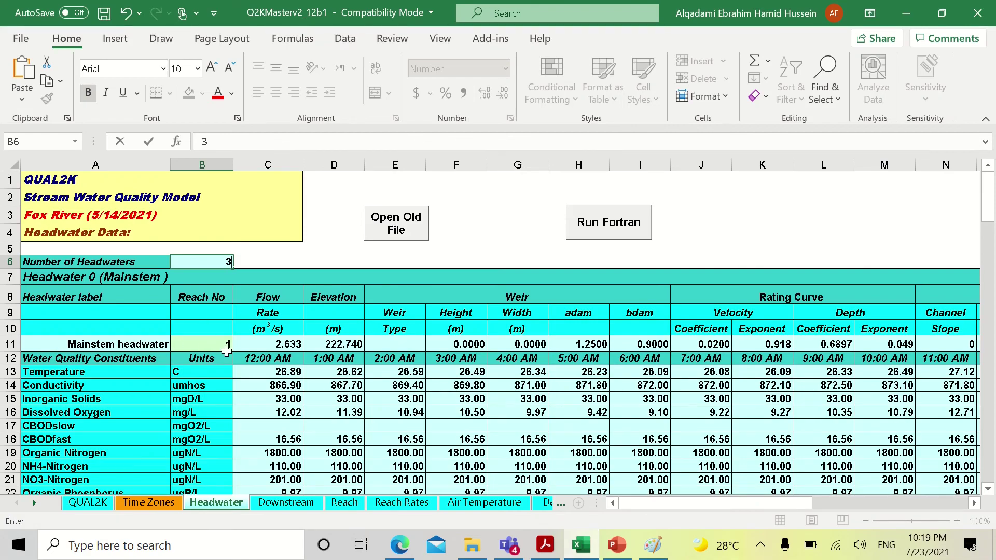
# Switch to Paint and circle reach number 1 on the main river with an ellipse about 107 × 101 px
pyautogui.click(652, 553)
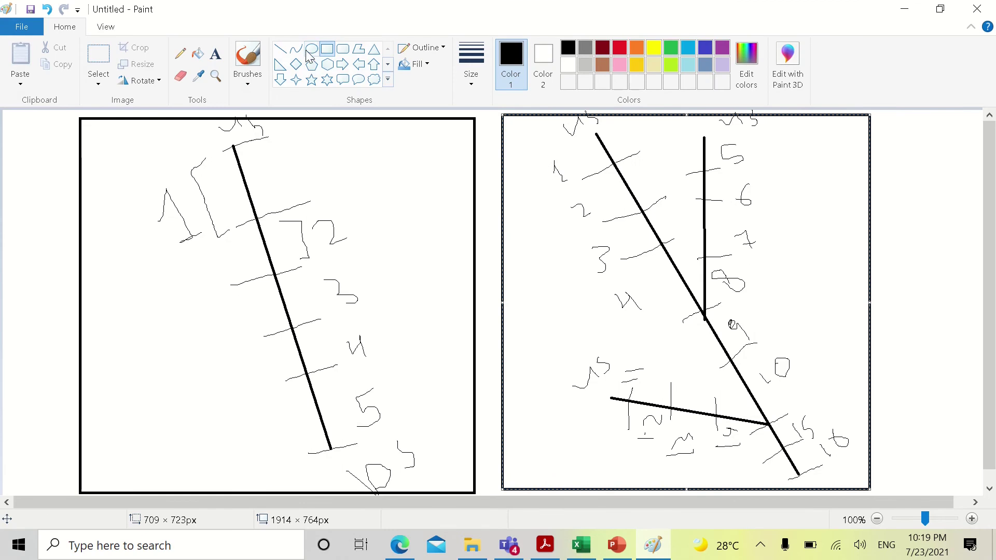
pyautogui.click(311, 49)
pyautogui.moveTo(522, 140); pyautogui.dragTo(578, 192)
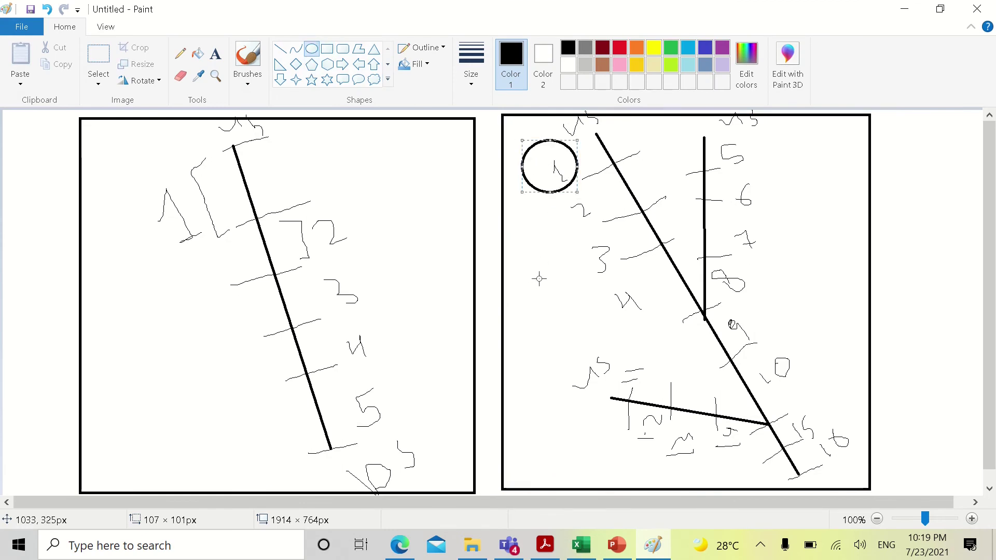
# Select the Reach No cell of Headwater 1 (Tributary 1) in Excel and circle reach 5 in Paint, about 82 × 82 px
pyautogui.click(581, 545)
pyautogui.scroll(-4, 238, 334)
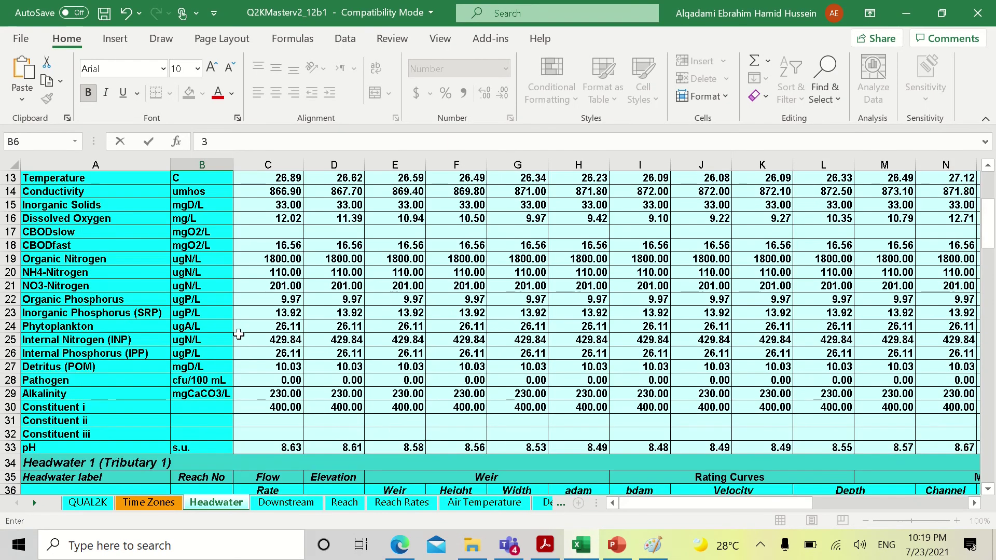
pyautogui.scroll(-6, 246, 333)
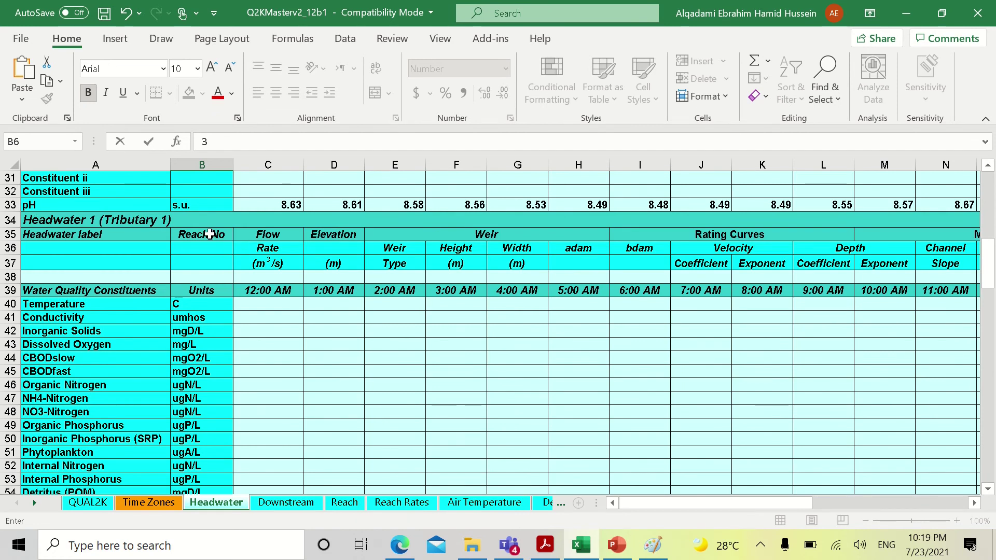
pyautogui.click(195, 276)
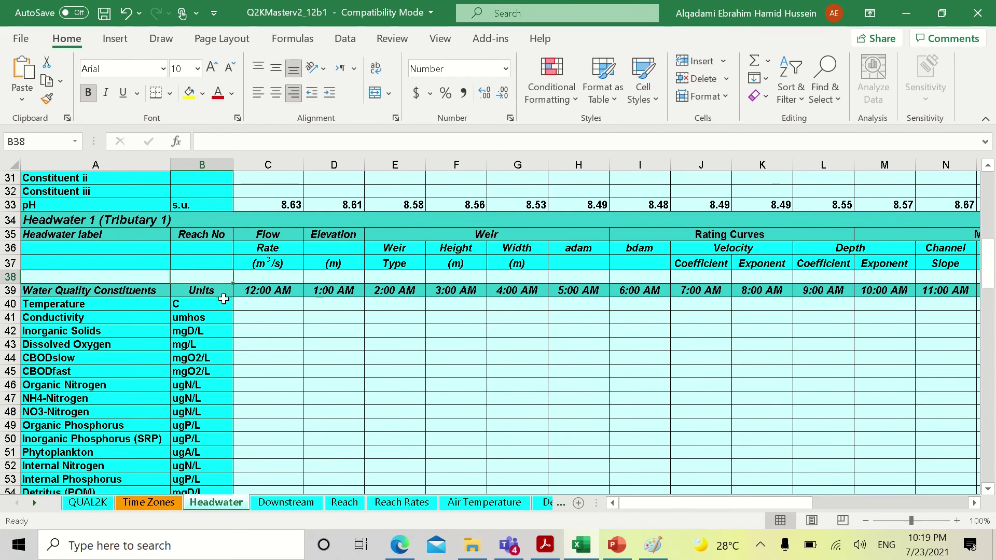
pyautogui.click(654, 545)
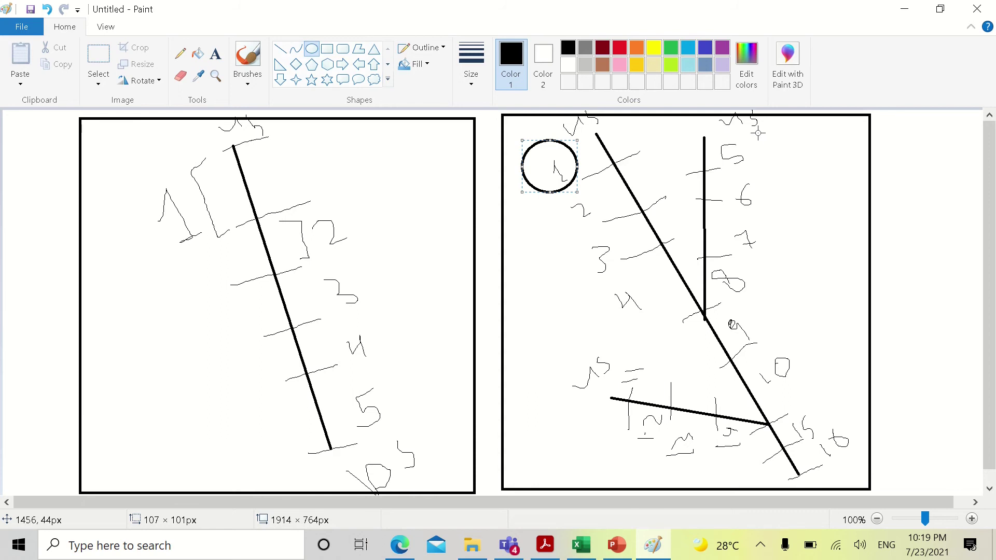
pyautogui.moveTo(753, 134); pyautogui.dragTo(711, 177)
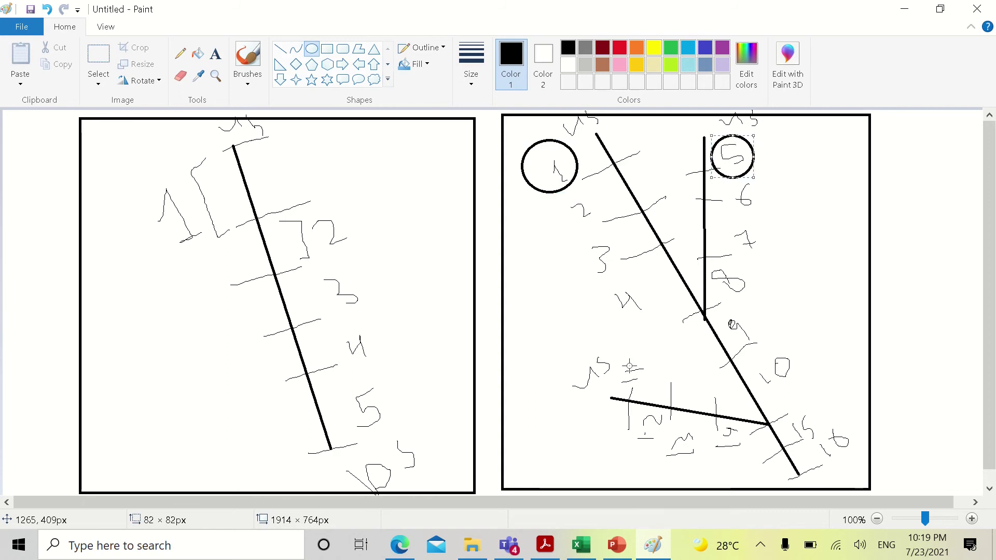
# Select the Reach No cell of Headwater 2 (Tributary 2) in Excel and circle reach 11 on the lower tributary in Paint
pyautogui.click(581, 546)
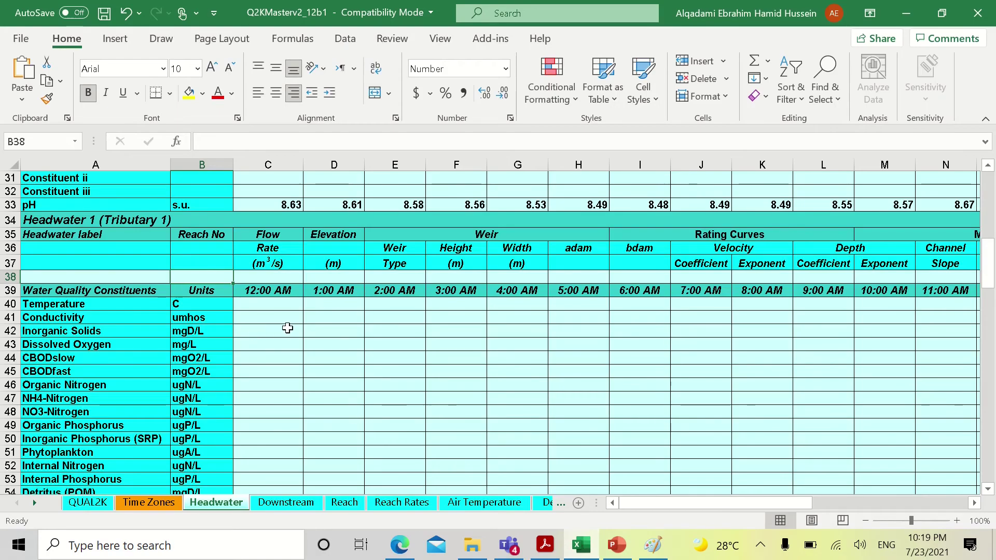
pyautogui.scroll(-1, 229, 277)
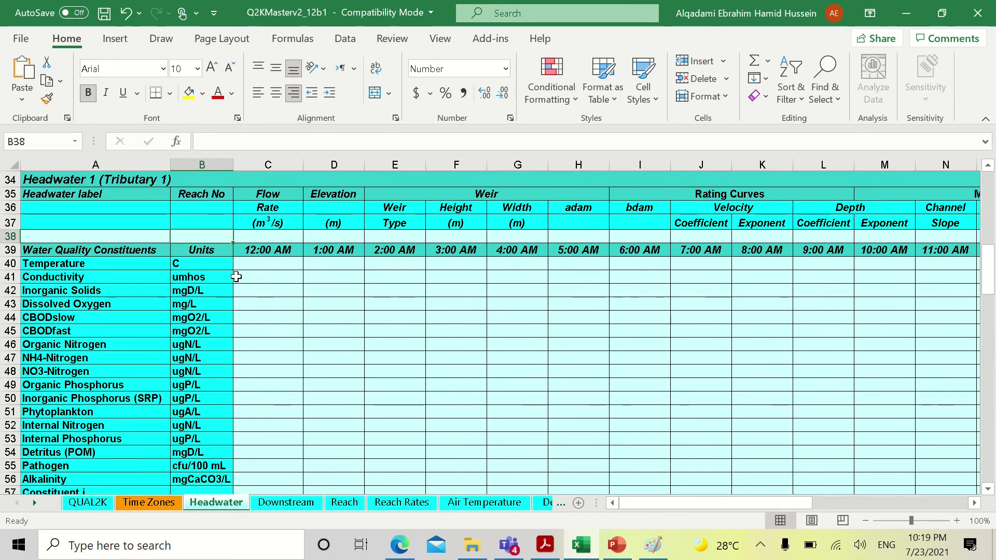
pyautogui.scroll(-8, 236, 277)
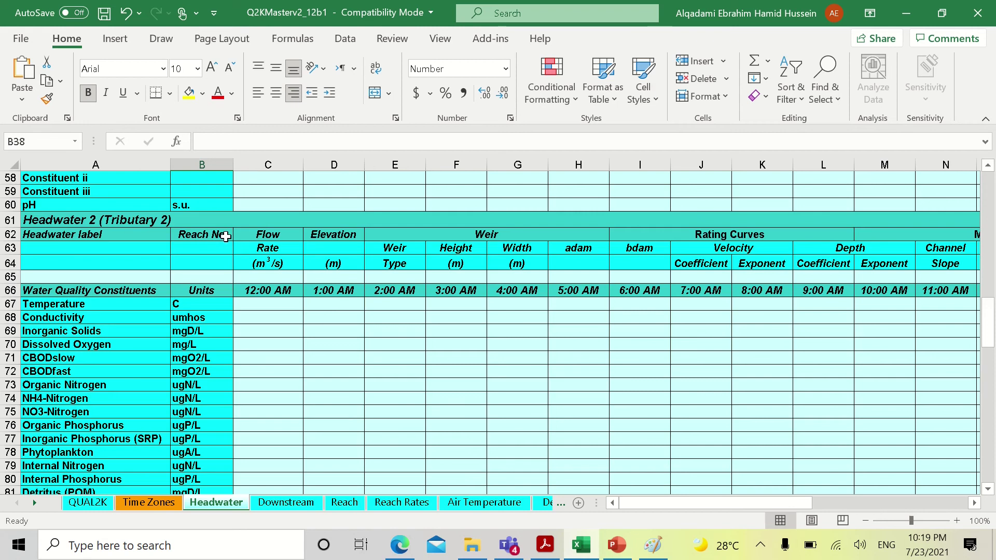
pyautogui.click(197, 276)
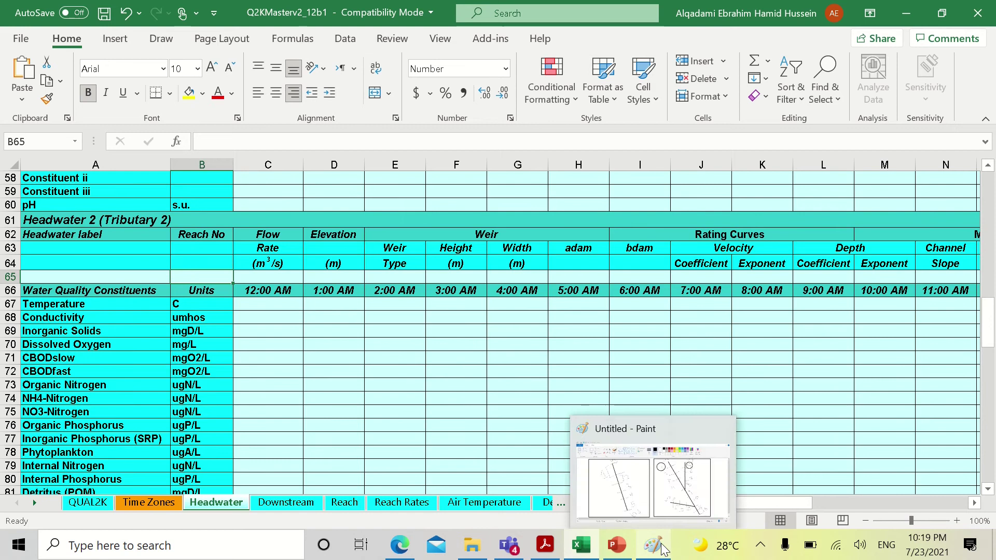
pyautogui.click(649, 455)
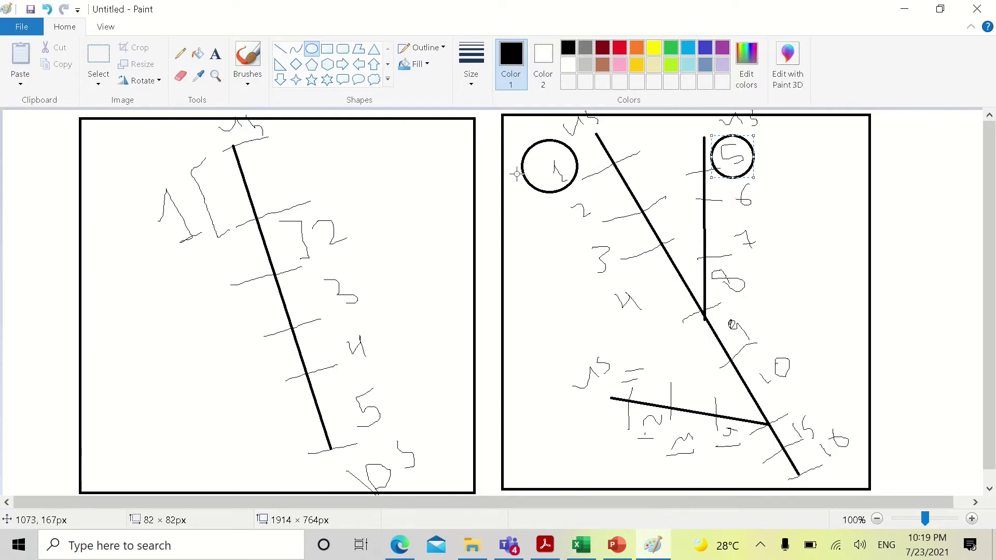
pyautogui.moveTo(617, 353); pyautogui.dragTo(661, 393)
# Return to Excel and enter reach number 11 for Headwater 2 (Tributary 2) and 5 for Headwater 1 (Tributary 1)
pyautogui.click(908, 17)
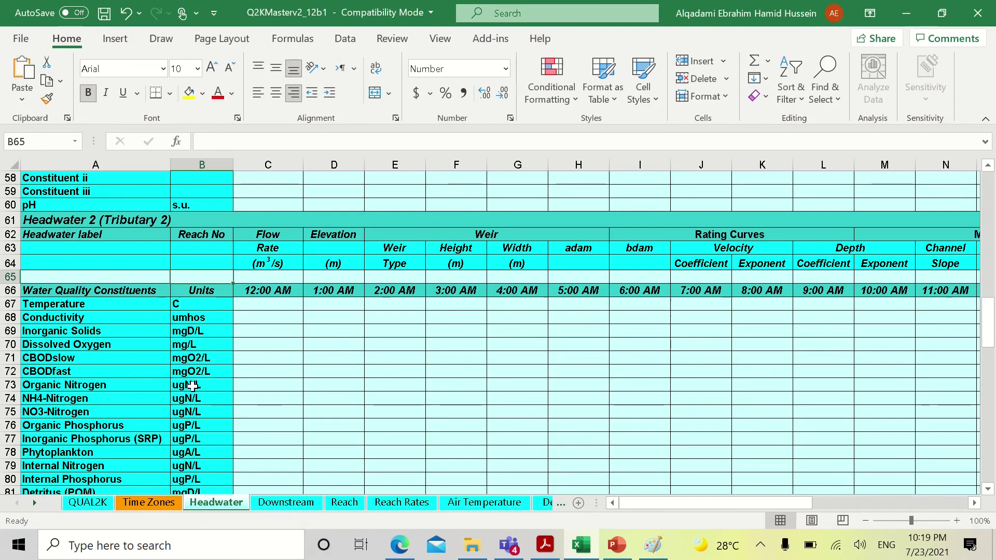
pyautogui.write('11')
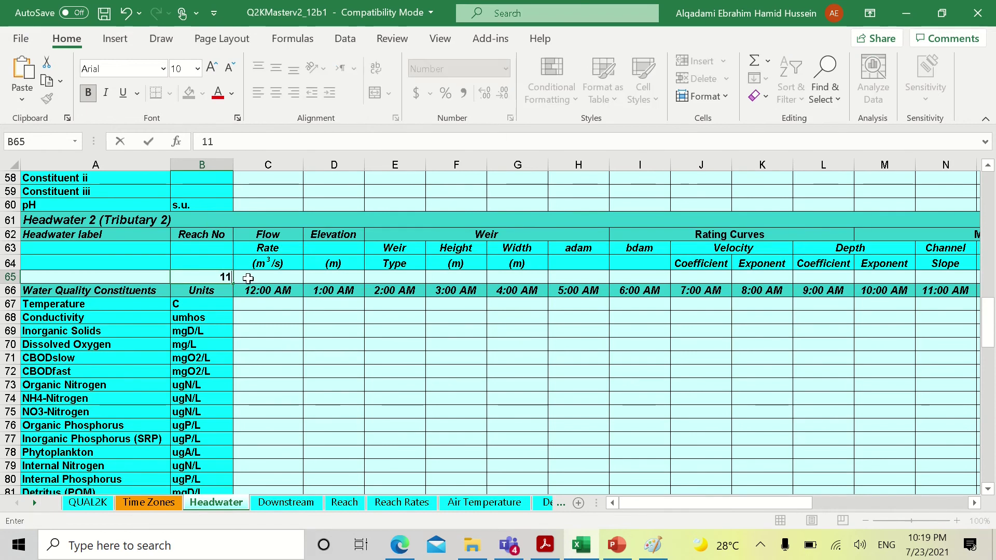
pyautogui.scroll(5, 237, 304)
pyautogui.scroll(10, 238, 304)
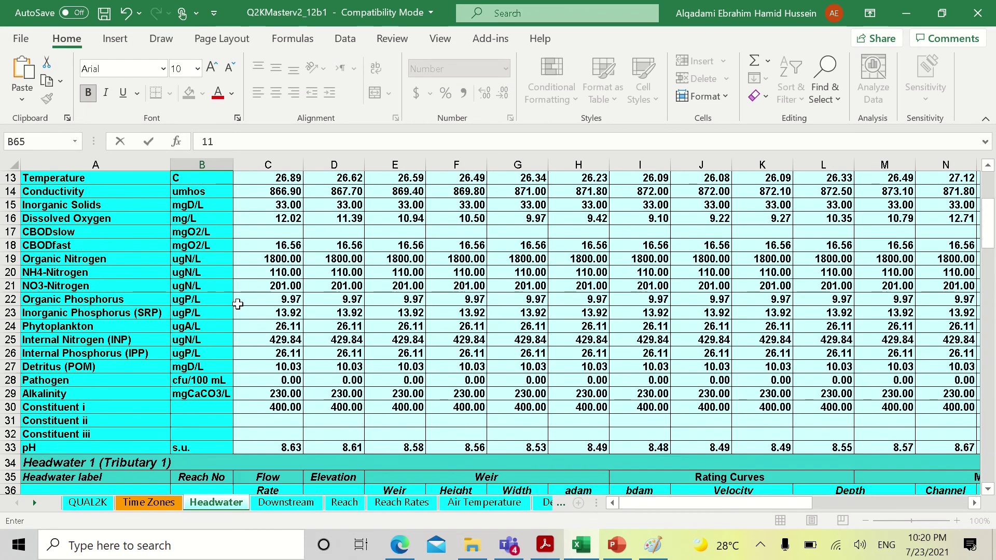
pyautogui.scroll(-4, 188, 402)
pyautogui.click(206, 353)
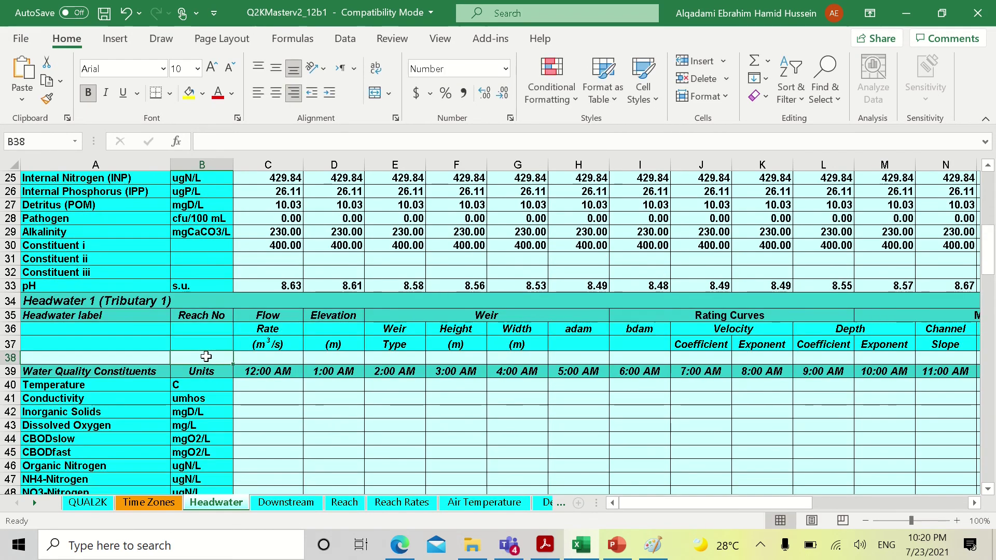
pyautogui.write('5')
# Set the number of headwaters to 1 and clear the reach numbers of Headwater 1 and Headwater 2
pyautogui.scroll(2, 206, 358)
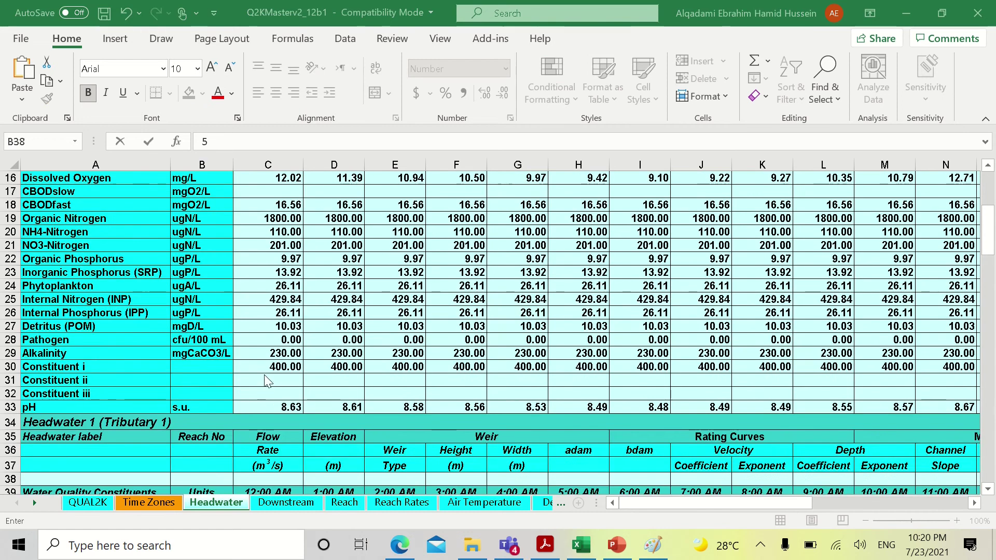
pyautogui.scroll(6, 228, 273)
pyautogui.click(221, 263)
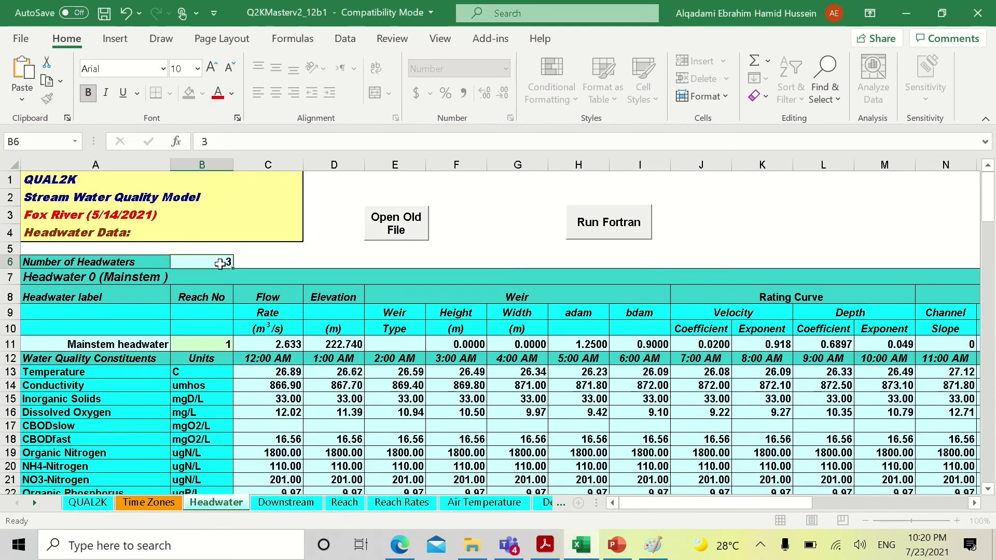
pyautogui.write('1')
pyautogui.scroll(-8, 322, 317)
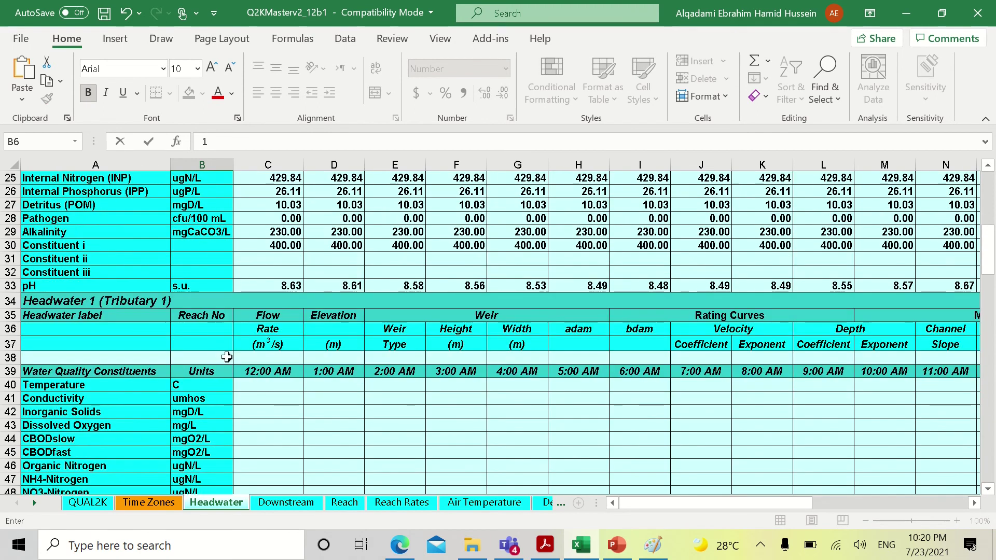
pyautogui.click(227, 357)
pyautogui.scroll(-10, 270, 356)
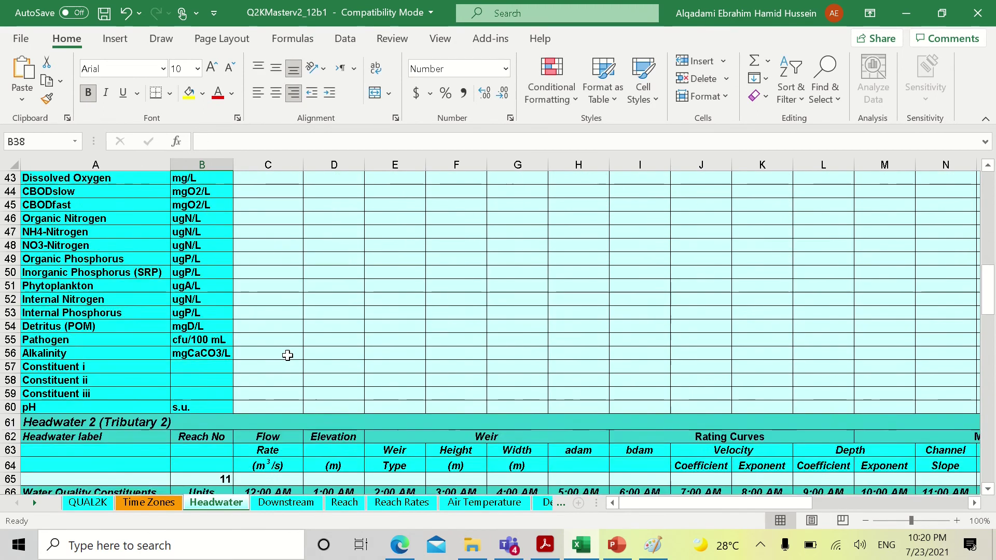
pyautogui.click(209, 316)
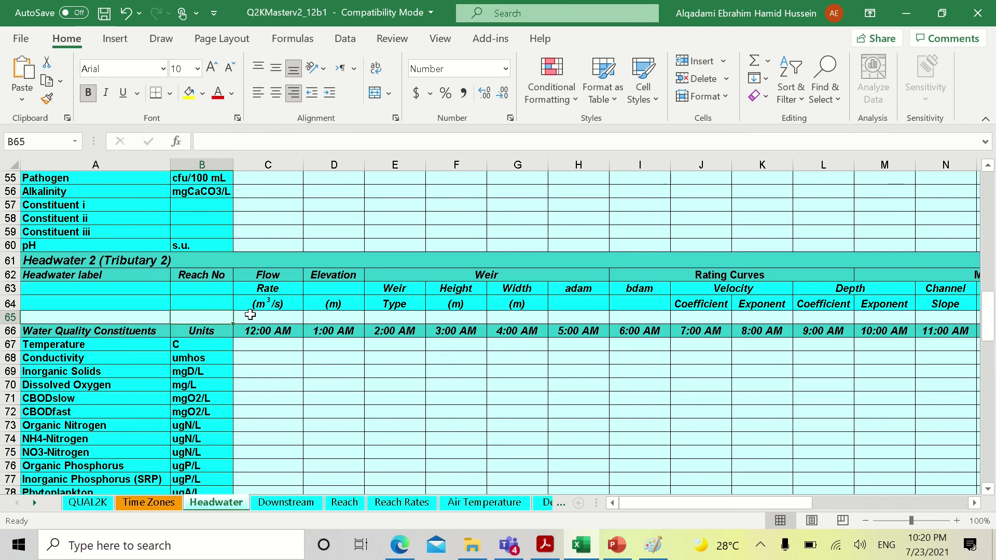
# Review the Mainstem headwater data, open the Reach worksheet and select its reach and element for diel plot rows
pyautogui.scroll(18, 250, 315)
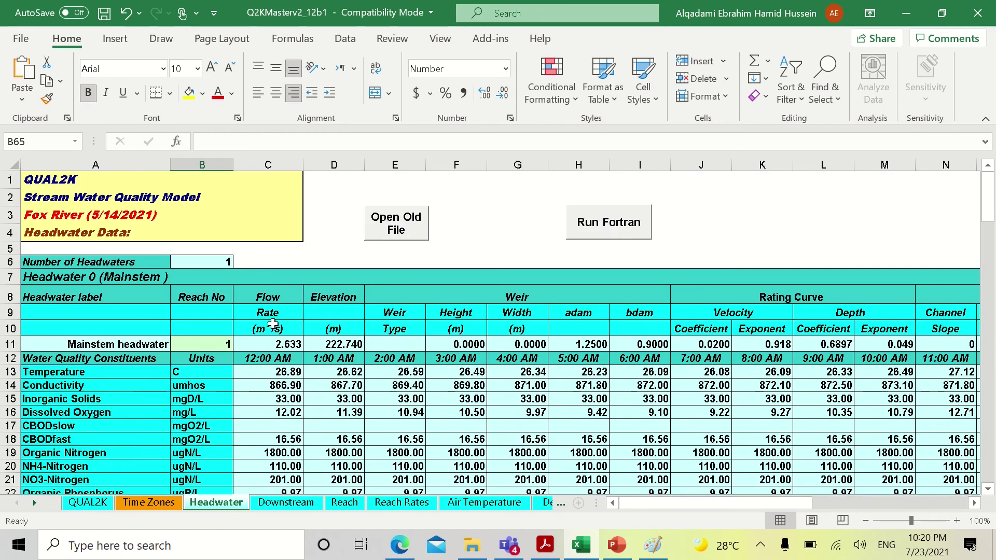
pyautogui.scroll(-2, 272, 325)
pyautogui.scroll(2, 241, 273)
pyautogui.scroll(-1, 467, 395)
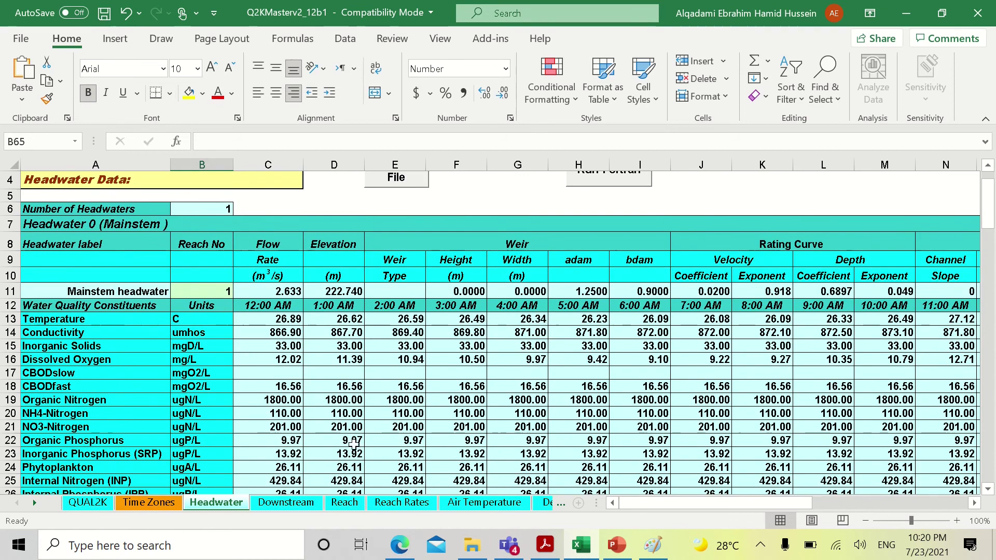
pyautogui.click(345, 503)
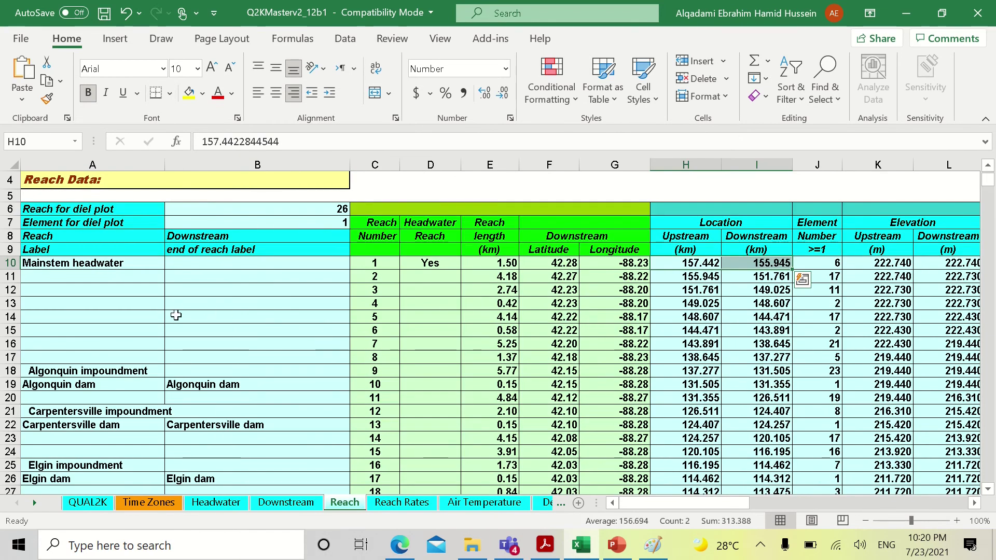
pyautogui.moveTo(37, 209); pyautogui.dragTo(262, 222)
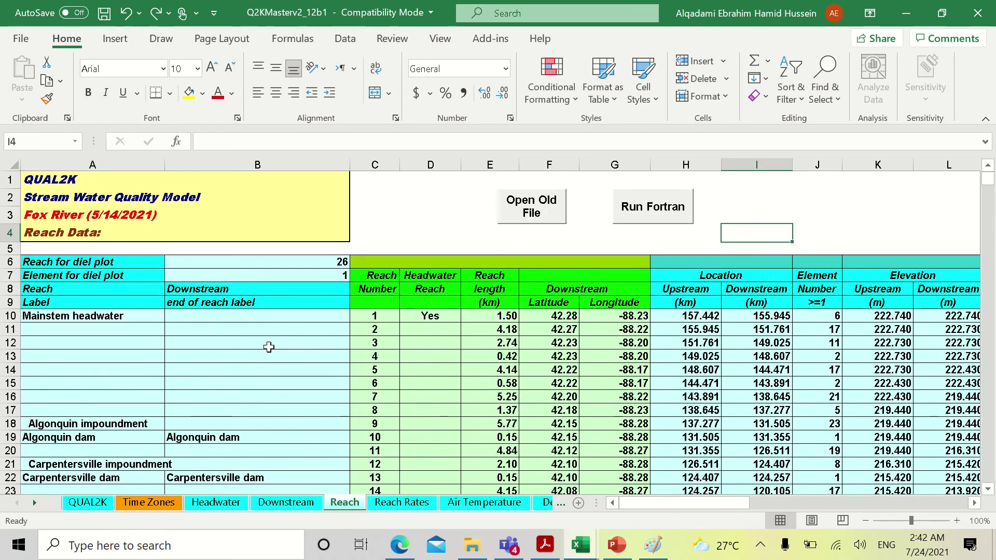
# Select the Reach Label and Downstream end of reach label headings, and the Mainstem headwater label in A10
pyautogui.click(9, 302)
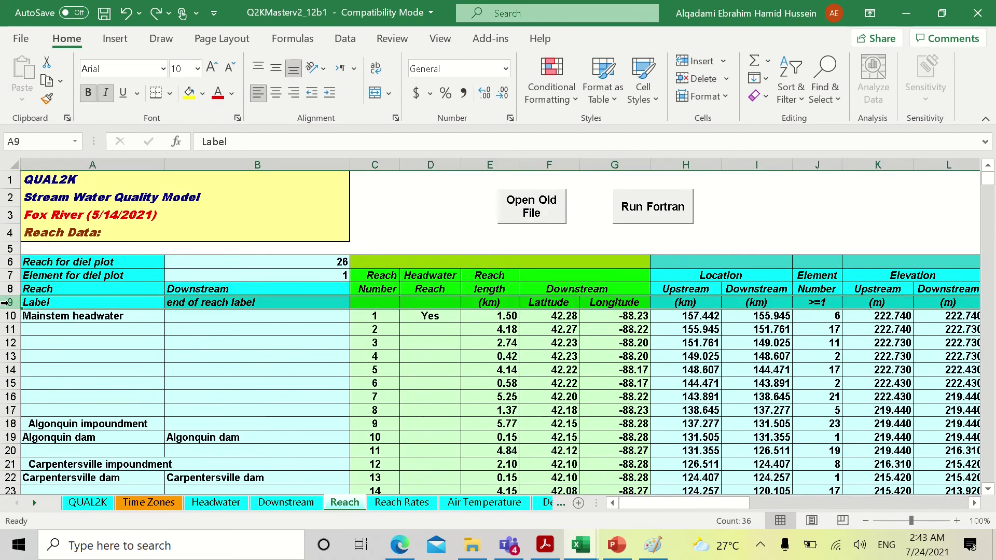
pyautogui.click(104, 164)
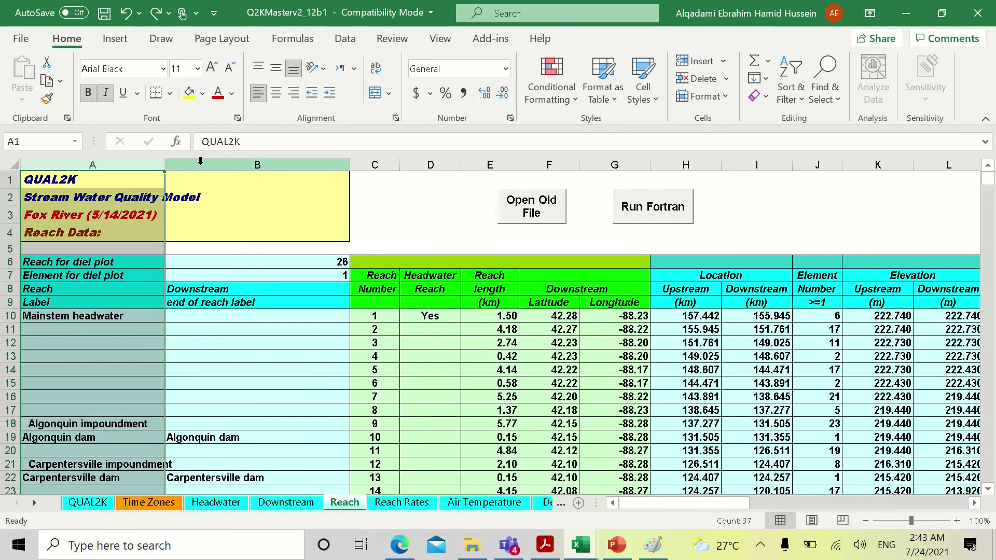
pyautogui.click(230, 164)
pyautogui.moveTo(59, 302); pyautogui.dragTo(193, 307)
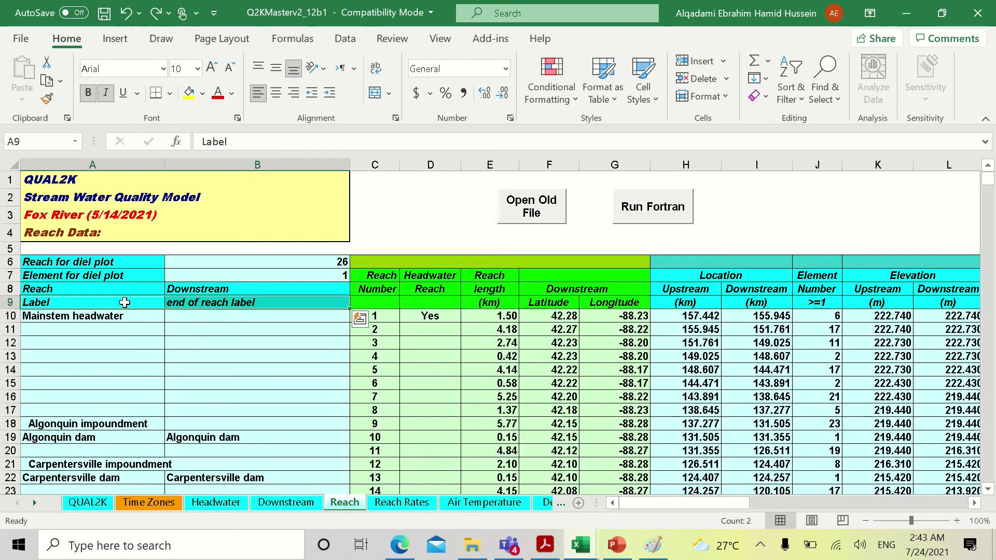
pyautogui.click(62, 316)
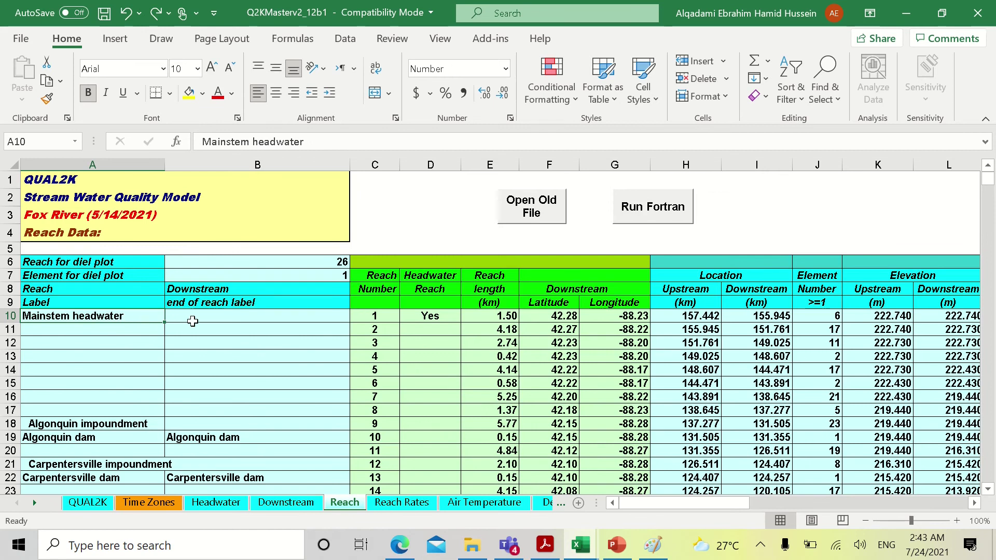
# Switch to the Paint river sketch and draw yellow rectangles around the US, DS, Algonquin dam, Carpentersville dam and Elgin dam labels
pyautogui.scroll(-1, 250, 315)
pyautogui.scroll(-1, 92, 303)
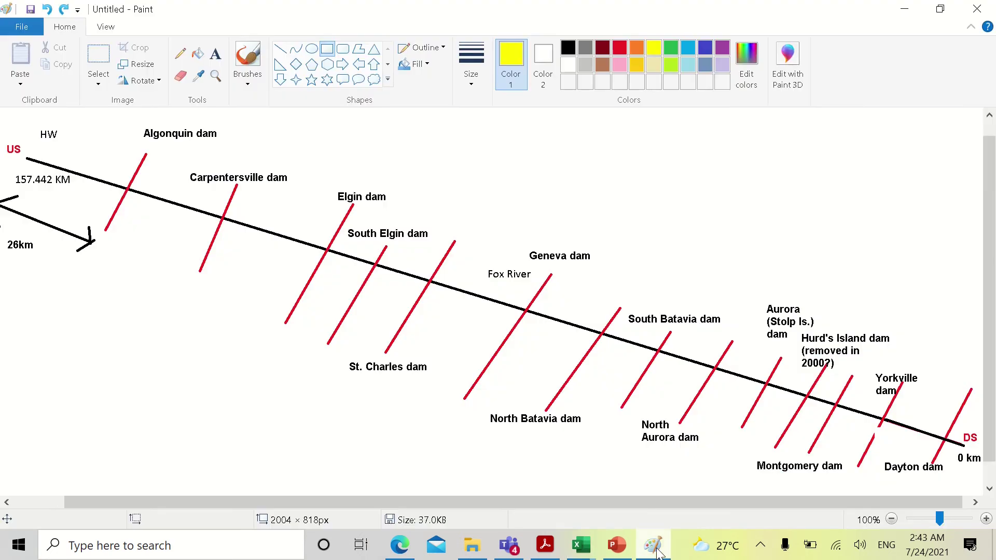
pyautogui.click(652, 544)
pyautogui.moveTo(1, 139); pyautogui.dragTo(30, 157)
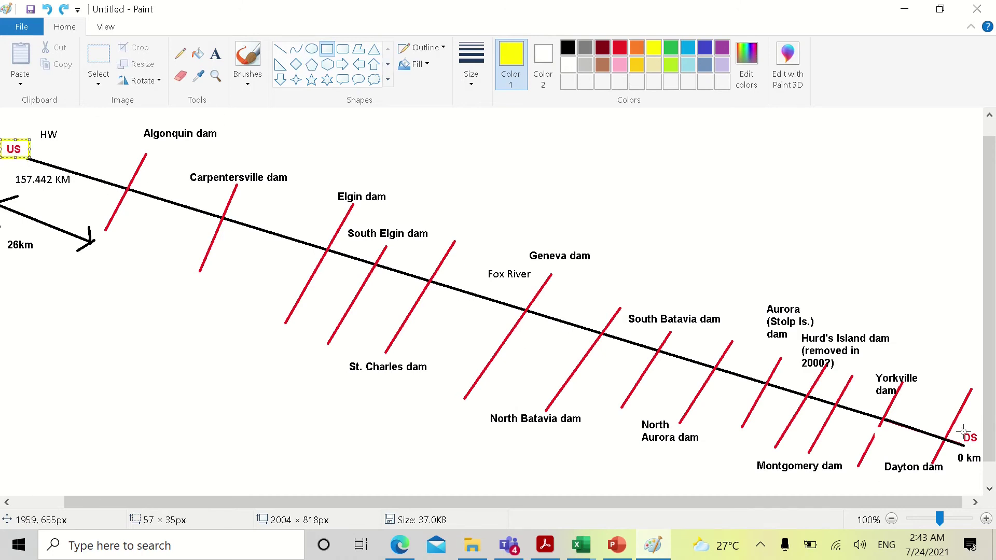
pyautogui.moveTo(959, 427); pyautogui.dragTo(981, 442)
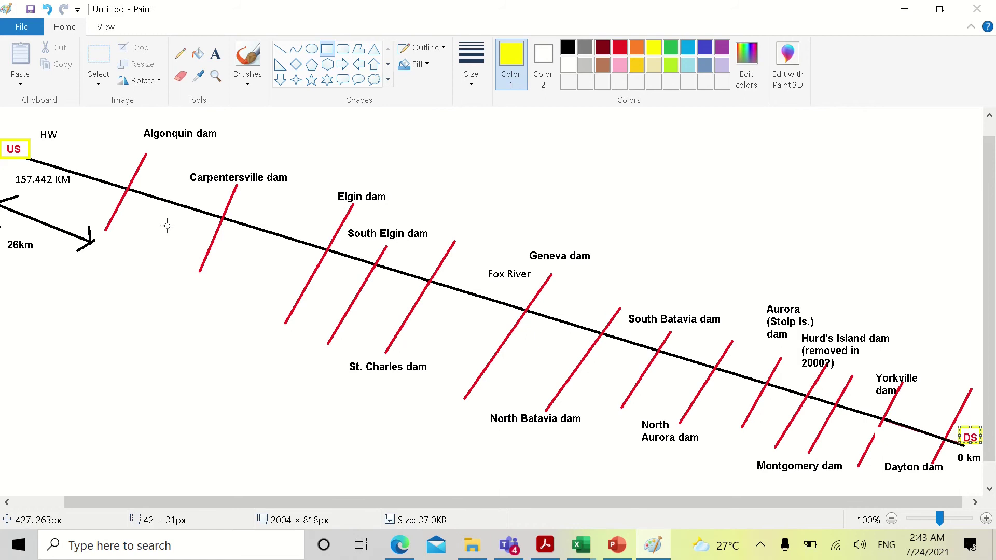
pyautogui.moveTo(130, 125)
pyautogui.mouseDown()
pyautogui.moveTo(227, 140)
pyautogui.moveTo(193, 184)
pyautogui.moveTo(393, 209)
pyautogui.mouseUp()
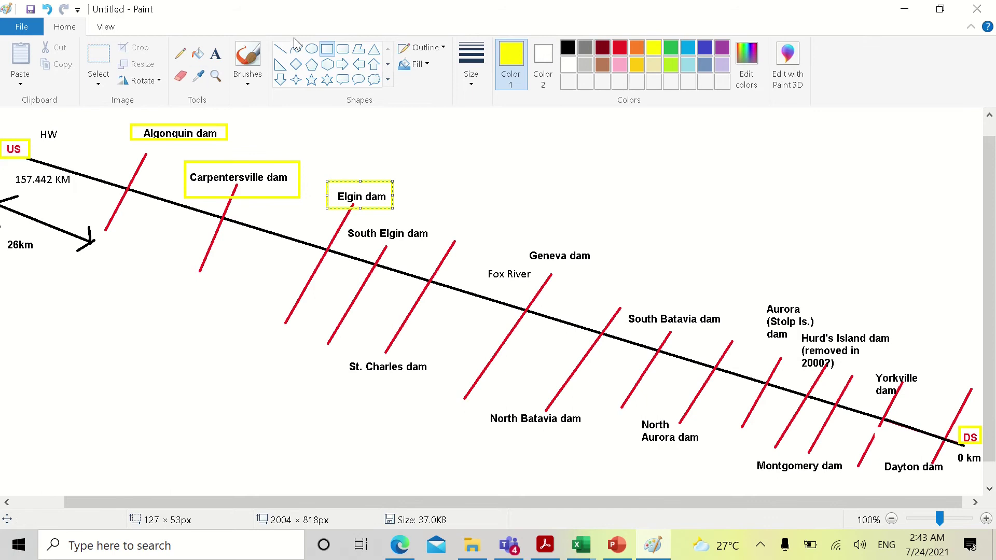
# Draw yellow ellipses around the HW label and the point where the Algonquin dam line crosses the river
pyautogui.click(312, 49)
pyautogui.moveTo(37, 121); pyautogui.dragTo(66, 147)
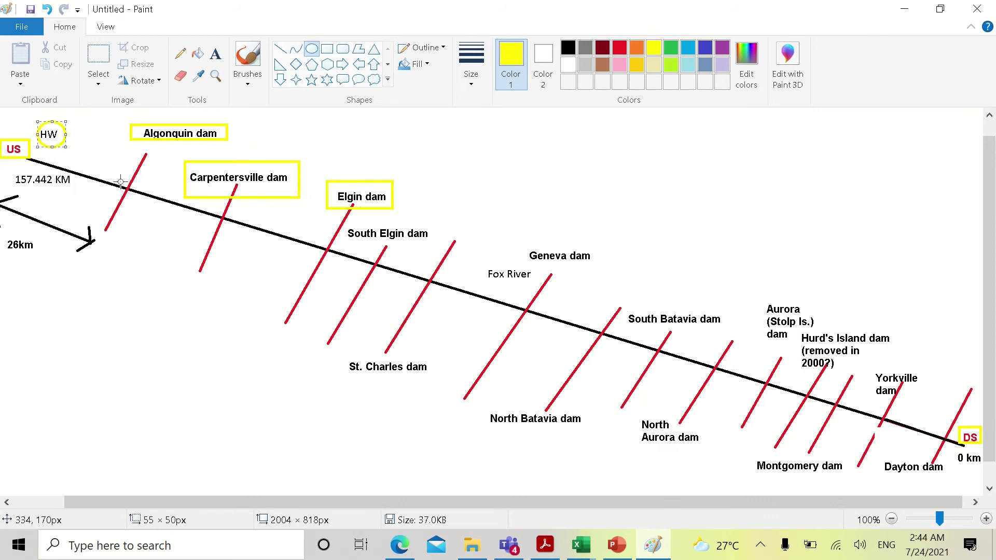
pyautogui.moveTo(120, 182); pyautogui.dragTo(141, 205)
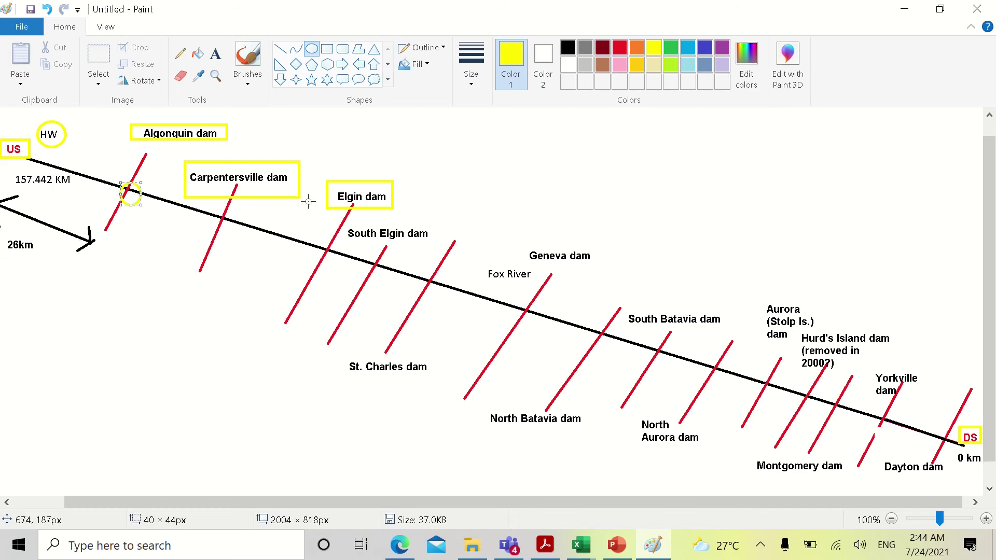
# Return to the Q2KMasterv2_12b1 workbook in Excel and select the Algonquin dam row in the Reach worksheet
pyautogui.moveTo(581, 544)
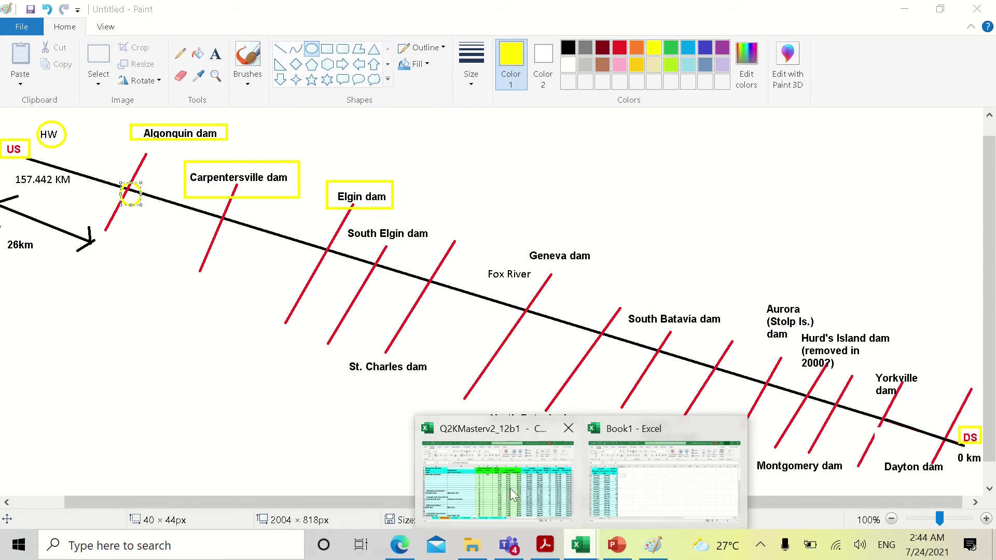
pyautogui.click(500, 480)
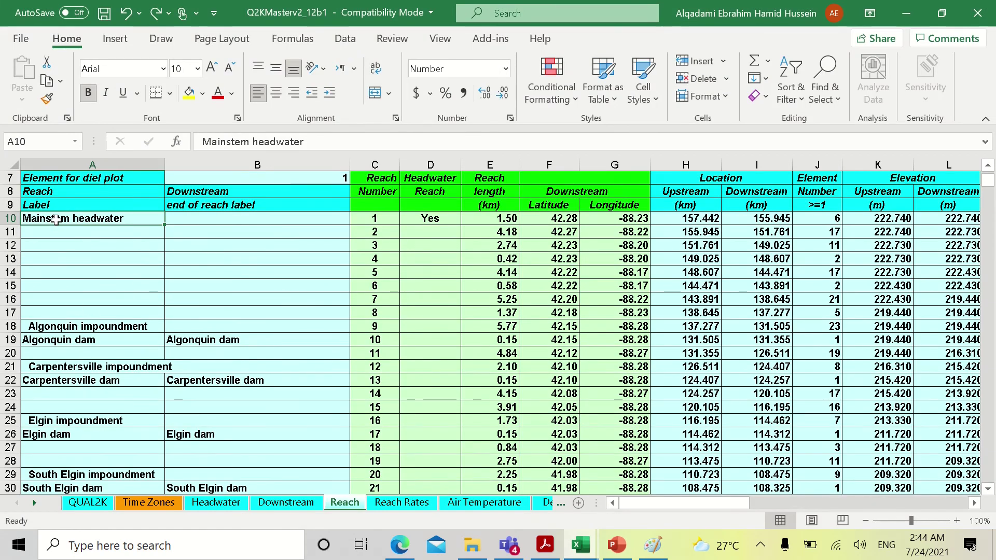
pyautogui.click(10, 339)
pyautogui.scroll(1, 742, 337)
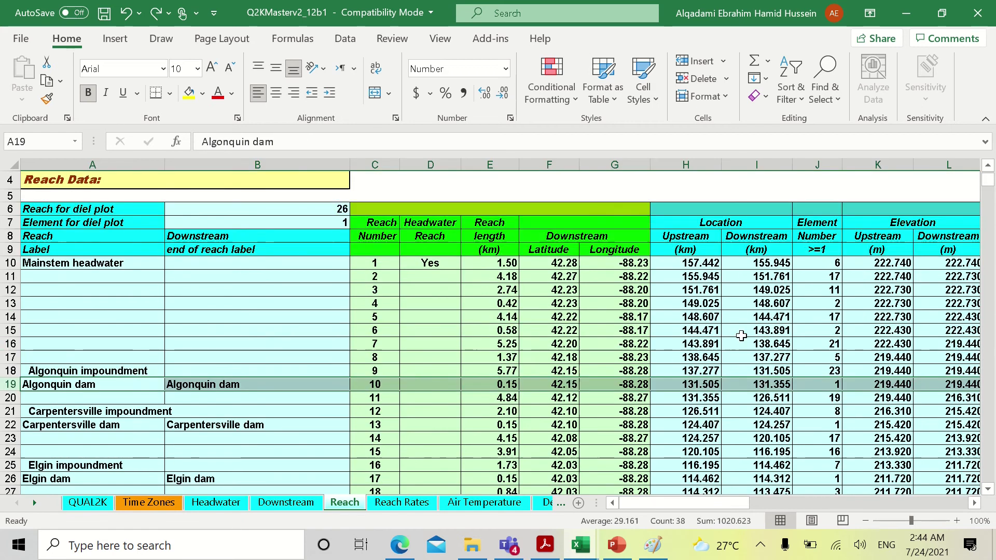
pyautogui.scroll(1, 713, 316)
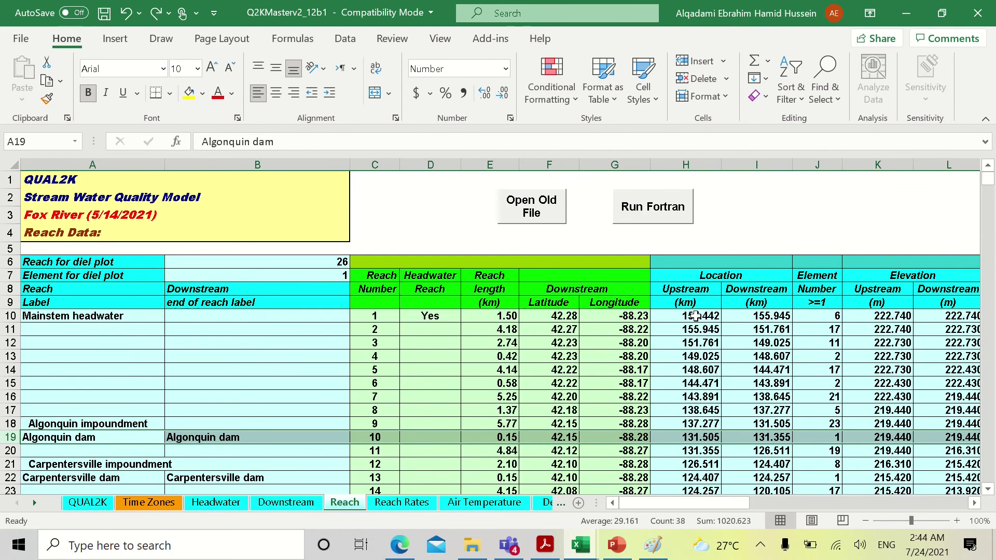
# Calculate the distance from the mainstem headwater to Algonquin dam in H4 with =H10-H19, and clear the cell again
pyautogui.click(699, 238)
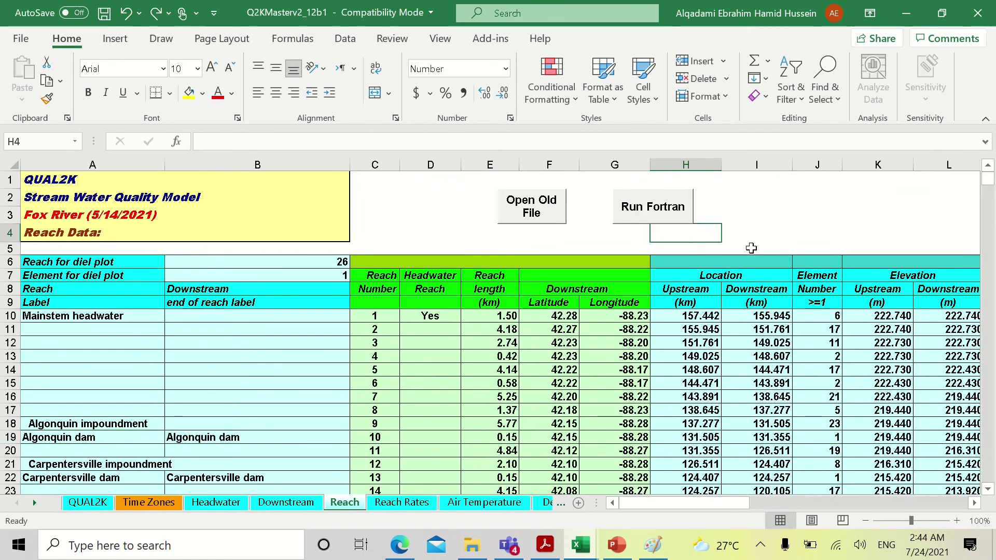
pyautogui.write('=')
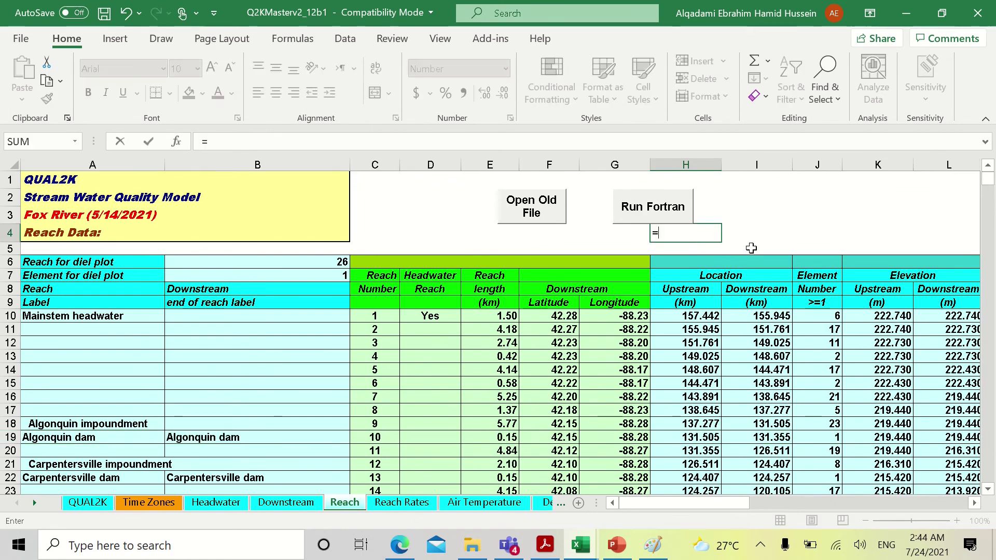
pyautogui.click(693, 317)
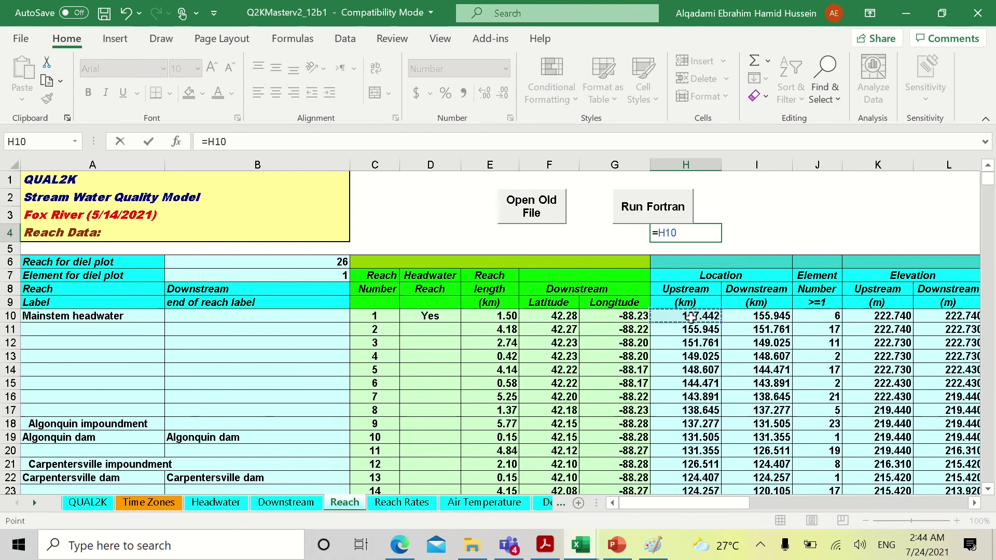
pyautogui.write('-')
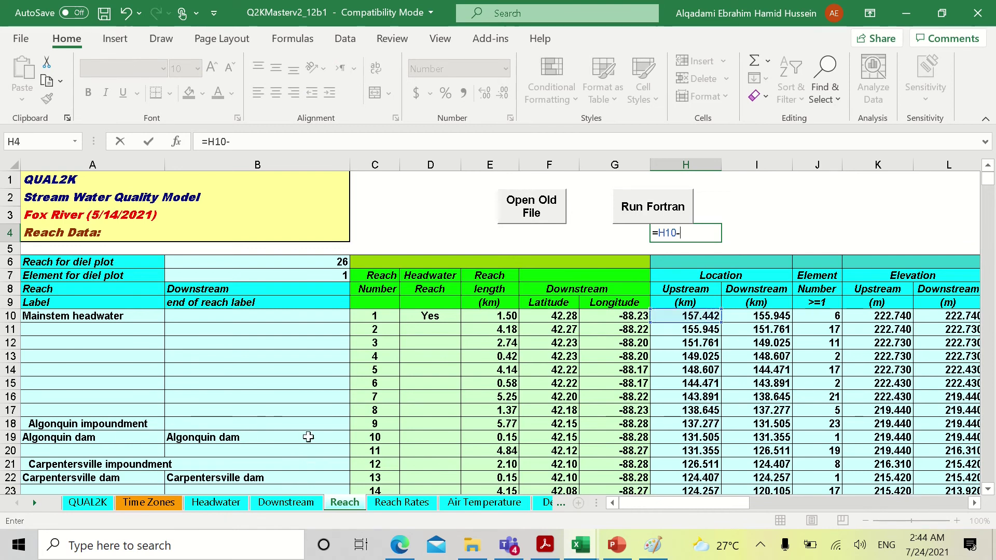
pyautogui.click(695, 438)
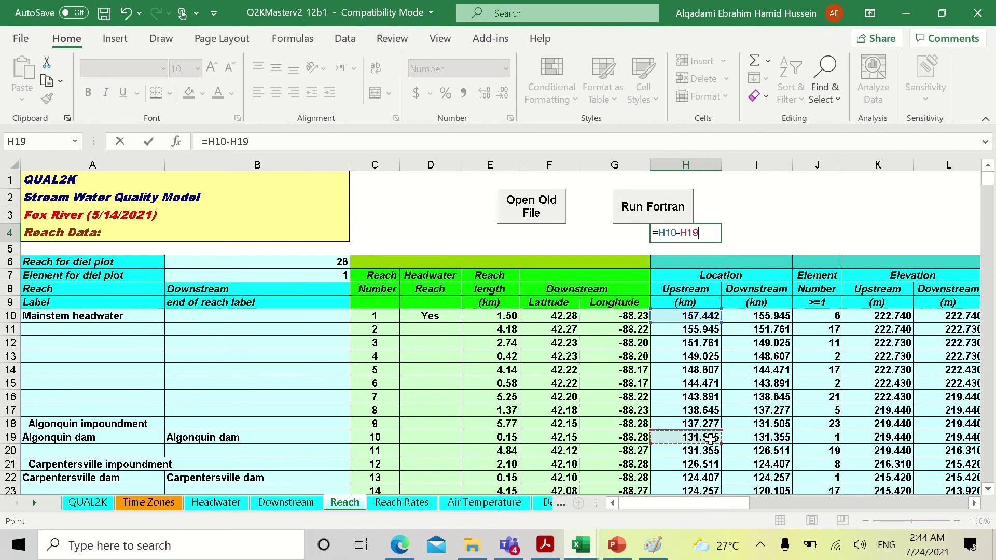
pyautogui.press('Return')
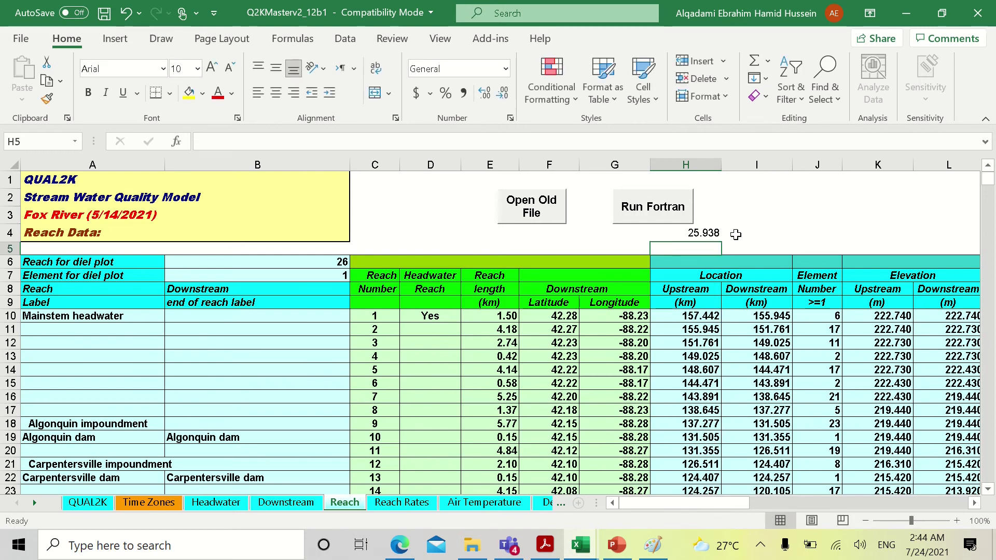
pyautogui.click(708, 233)
pyautogui.press('Delete')
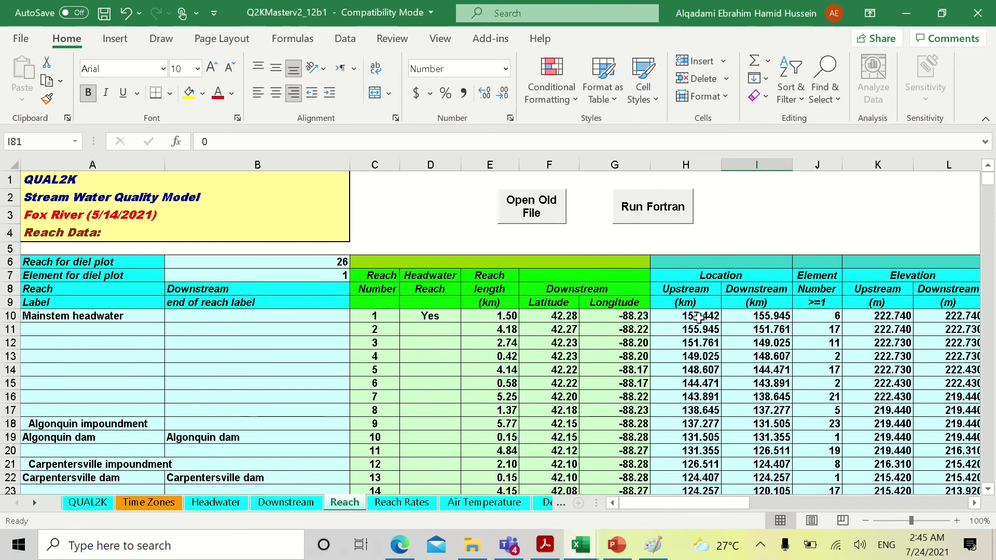
# Select the mainstem headwater's upstream location, and box the 157.442 KM and 0 km labels in yellow on the Paint sketch
pyautogui.click(699, 318)
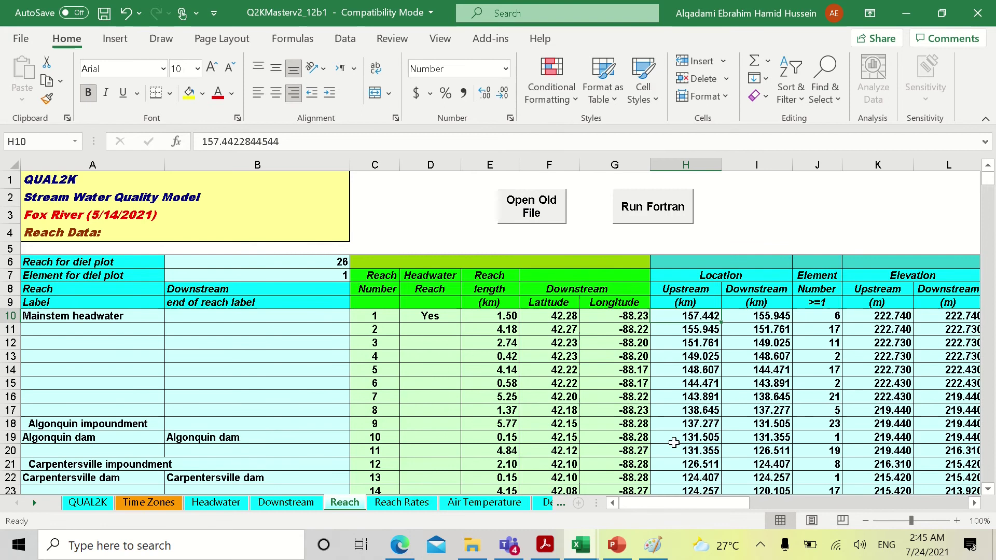
pyautogui.click(655, 546)
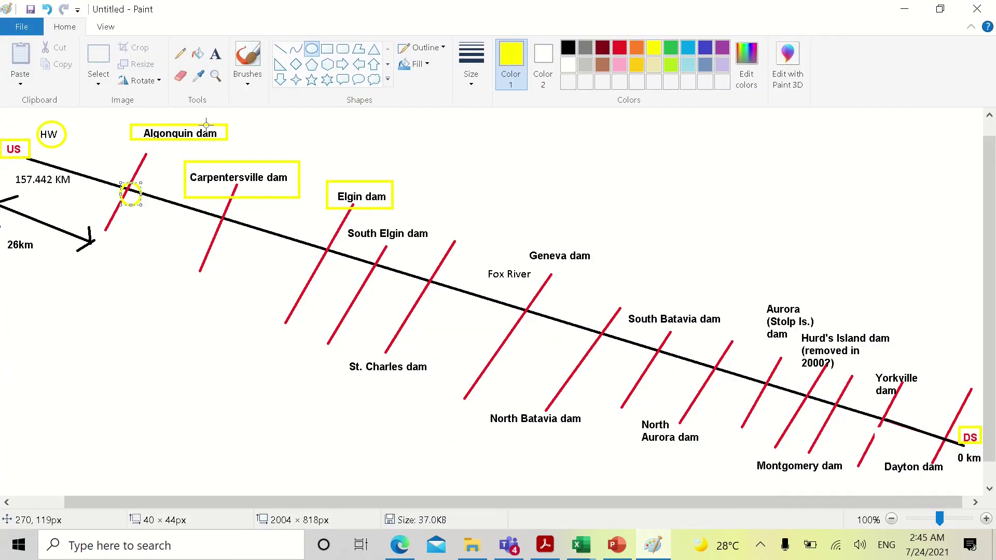
pyautogui.click(327, 52)
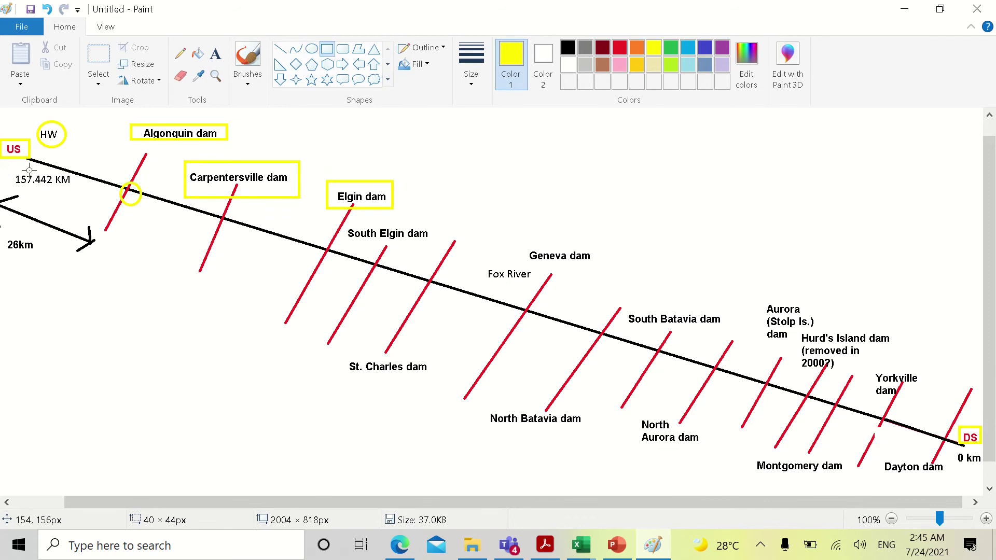
pyautogui.moveTo(9, 170); pyautogui.dragTo(76, 190)
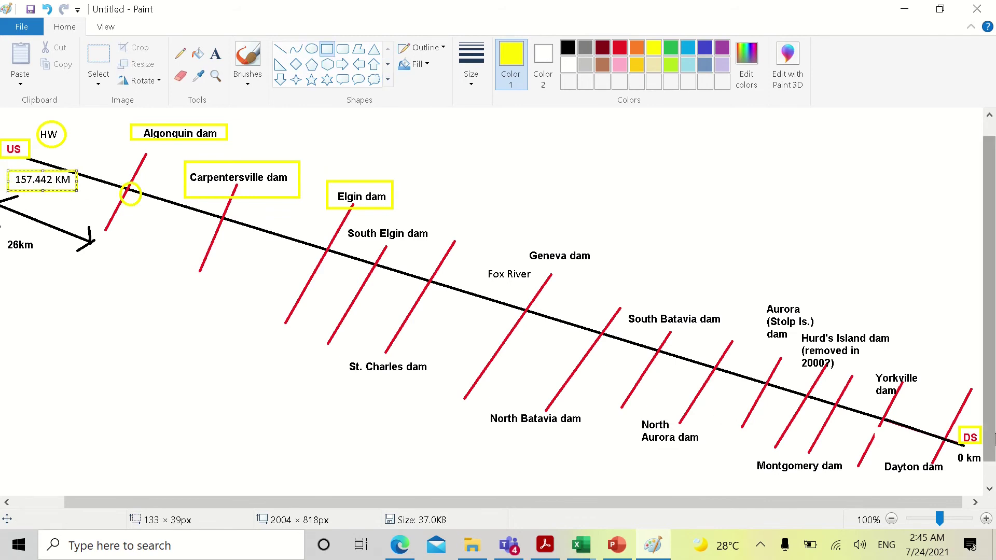
pyautogui.moveTo(915, 501); pyautogui.dragTo(944, 505)
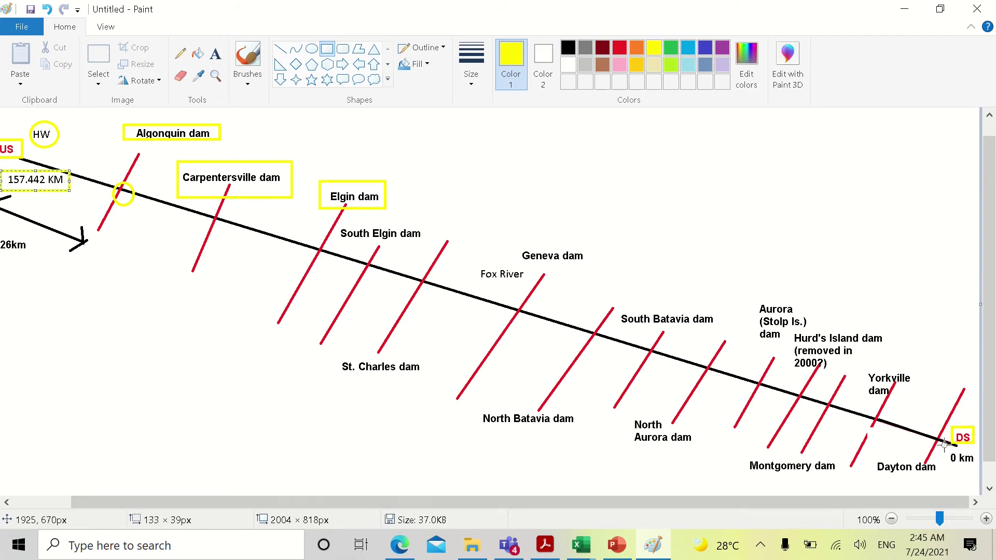
pyautogui.moveTo(946, 449); pyautogui.dragTo(978, 467)
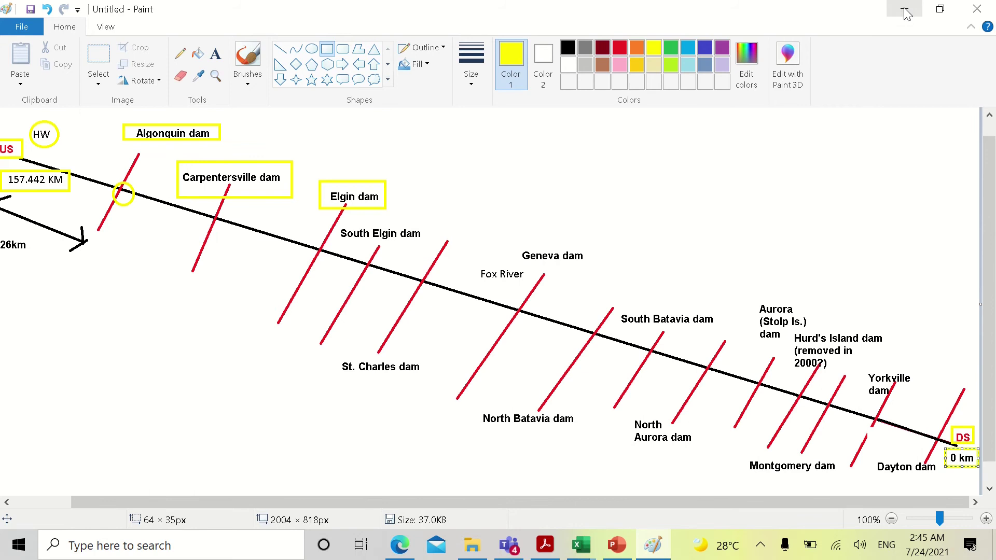
# Minimize Paint, switch to Google Maps in Edge and examine the Fox River from the Yorkville and Dayton area up to Algonquin
pyautogui.click(906, 12)
pyautogui.click(396, 546)
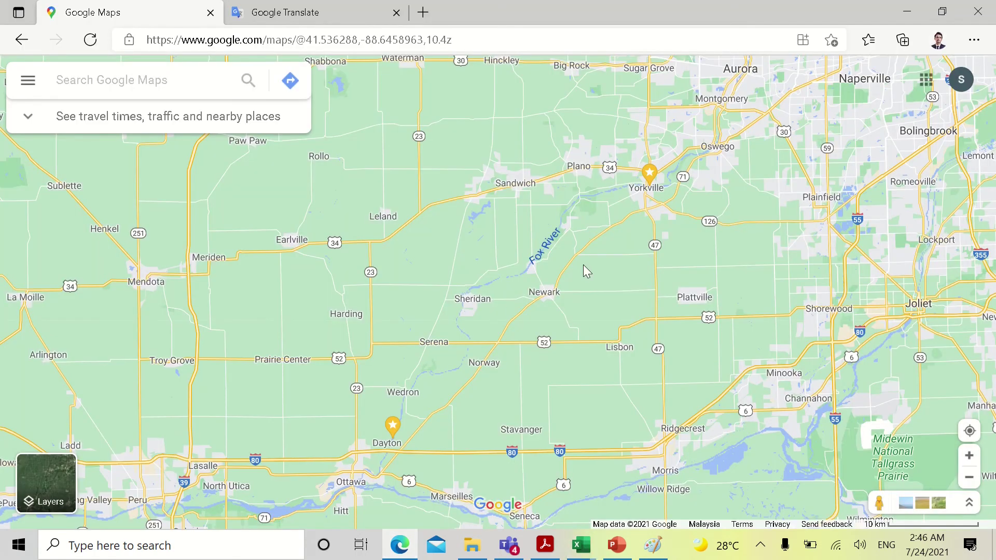
pyautogui.scroll(5, 520, 275)
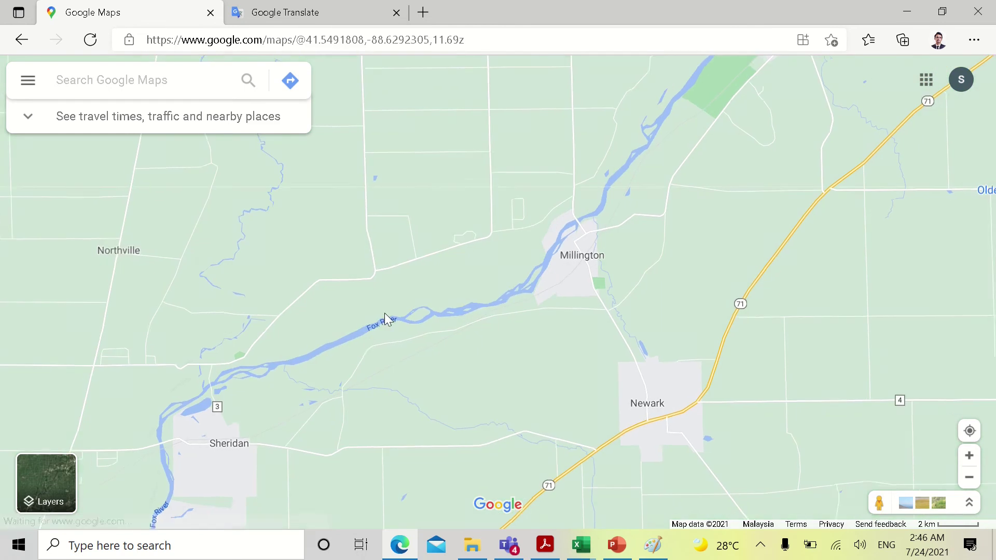
pyautogui.scroll(-5, 385, 314)
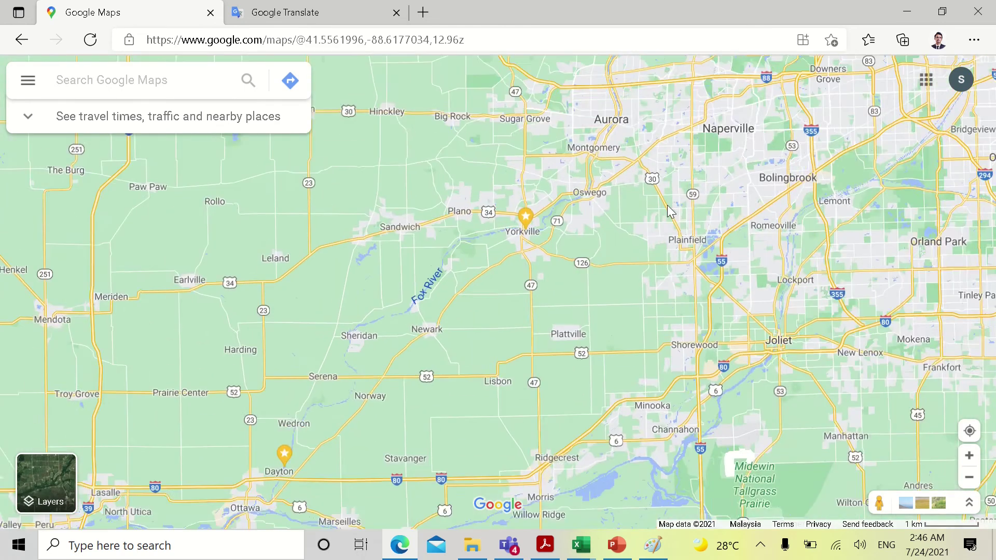
pyautogui.scroll(-5, 603, 223)
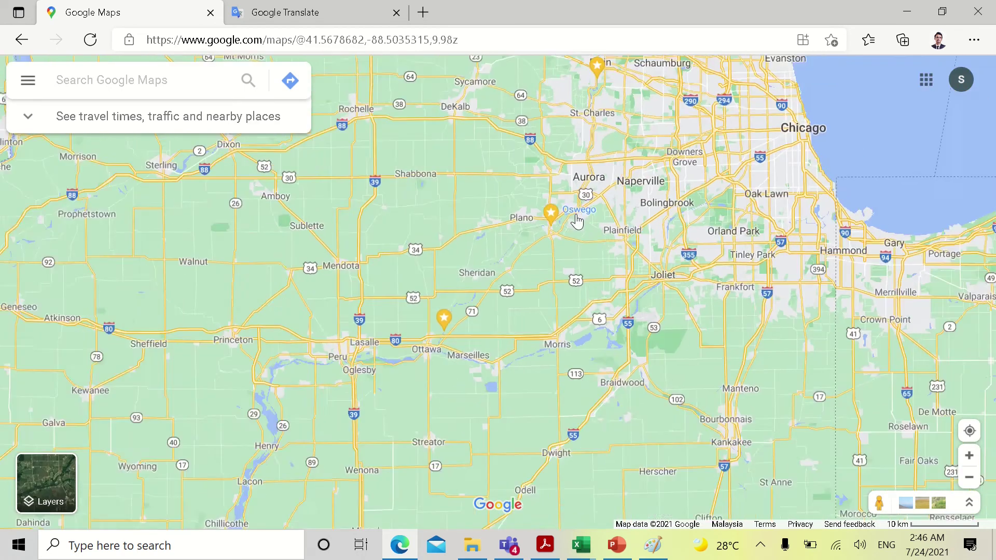
pyautogui.scroll(-2, 577, 222)
pyautogui.moveTo(596, 157); pyautogui.dragTo(596, 329)
pyautogui.scroll(3, 596, 176)
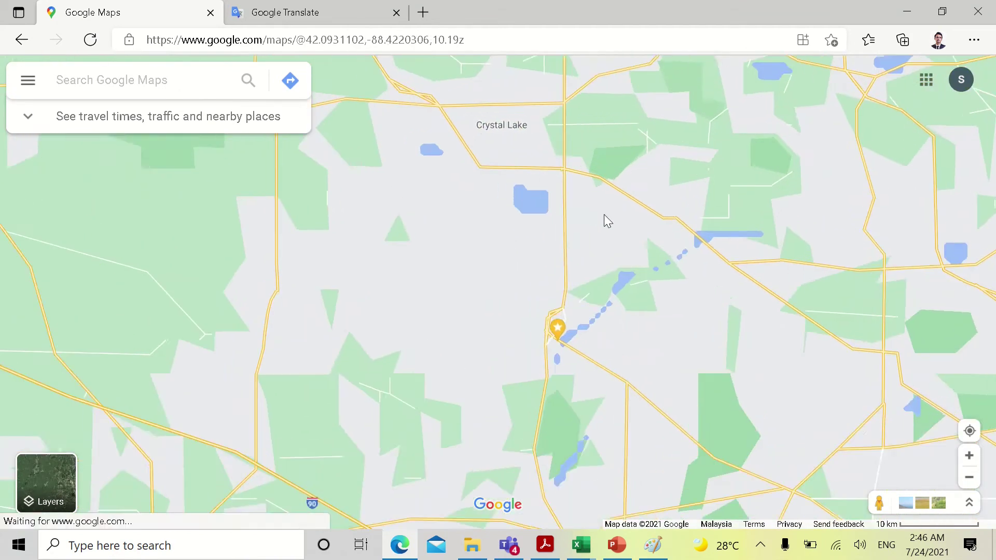
pyautogui.scroll(2, 604, 214)
pyautogui.scroll(2, 662, 337)
pyautogui.scroll(2, 716, 313)
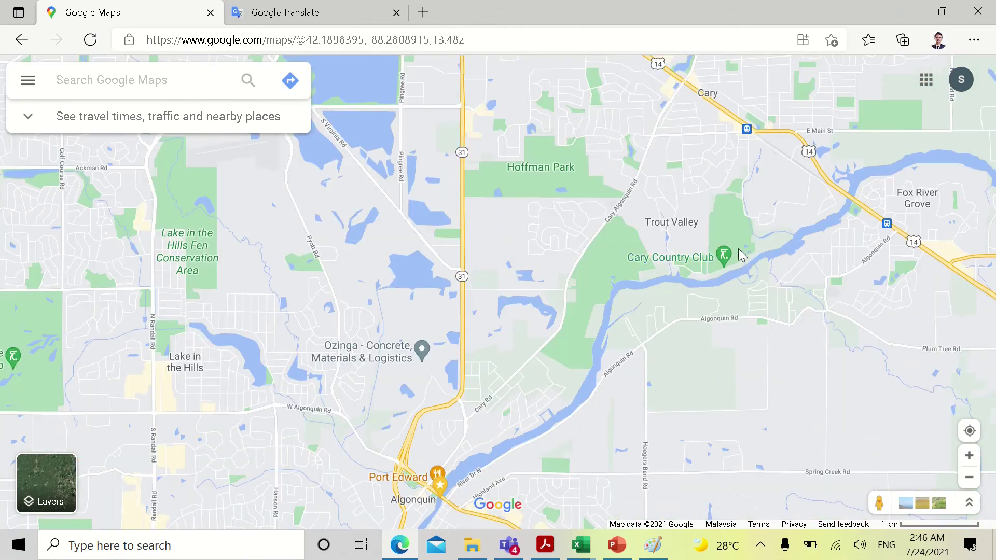
# Trace the Fox River upstream on the map from Algonquin past McHenry to Johnsburg and Pistakee Lake
pyautogui.moveTo(656, 244); pyautogui.dragTo(426, 390)
pyautogui.moveTo(472, 172); pyautogui.dragTo(527, 368)
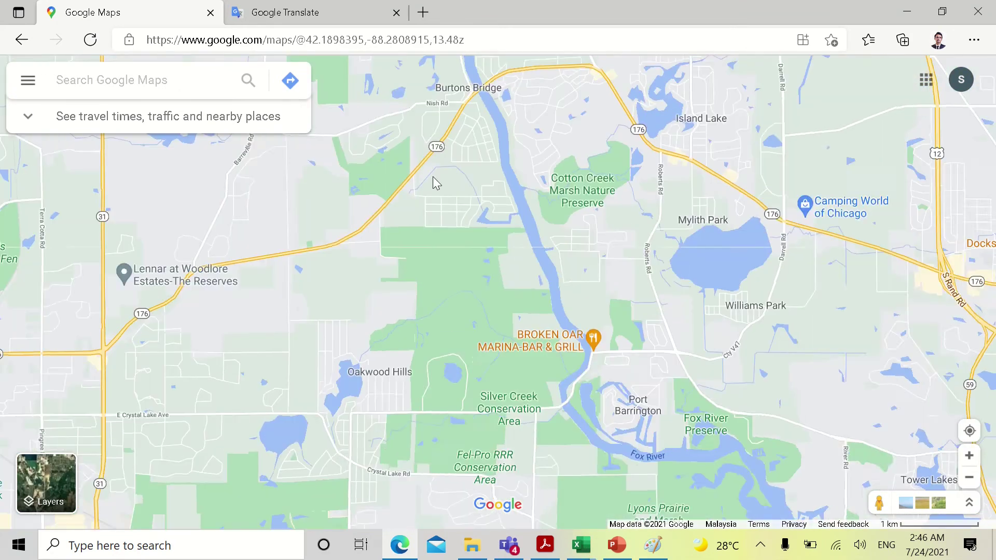
pyautogui.moveTo(482, 130); pyautogui.dragTo(489, 207)
pyautogui.moveTo(469, 146); pyautogui.dragTo(592, 431)
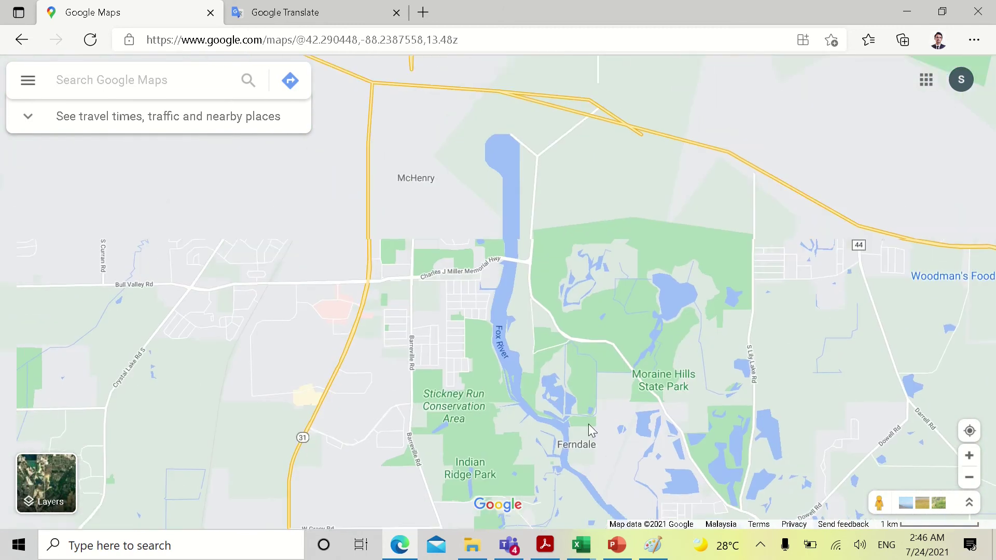
pyautogui.moveTo(538, 182); pyautogui.dragTo(560, 374)
pyautogui.moveTo(570, 112); pyautogui.dragTo(616, 434)
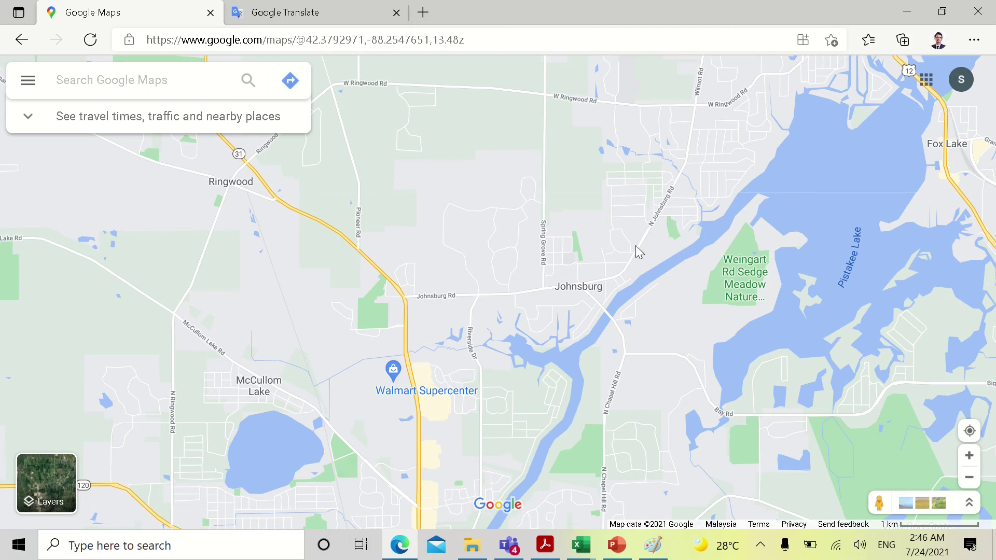
# Review the starred dam locations downstream on the map from Algonquin through South Elgin and Yorkville to Dayton
pyautogui.scroll(3, 633, 295)
pyautogui.scroll(-5, 643, 300)
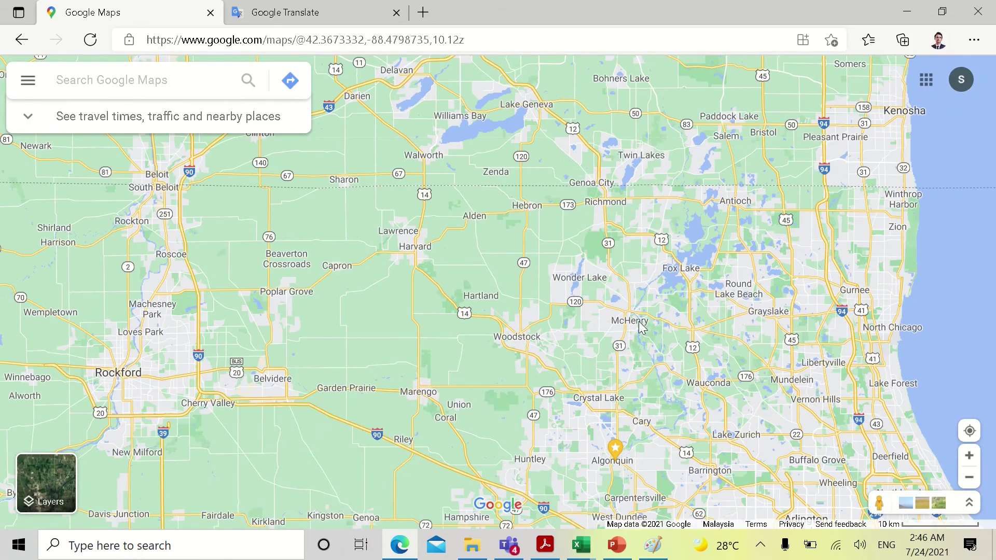
pyautogui.moveTo(643, 467); pyautogui.dragTo(571, 156)
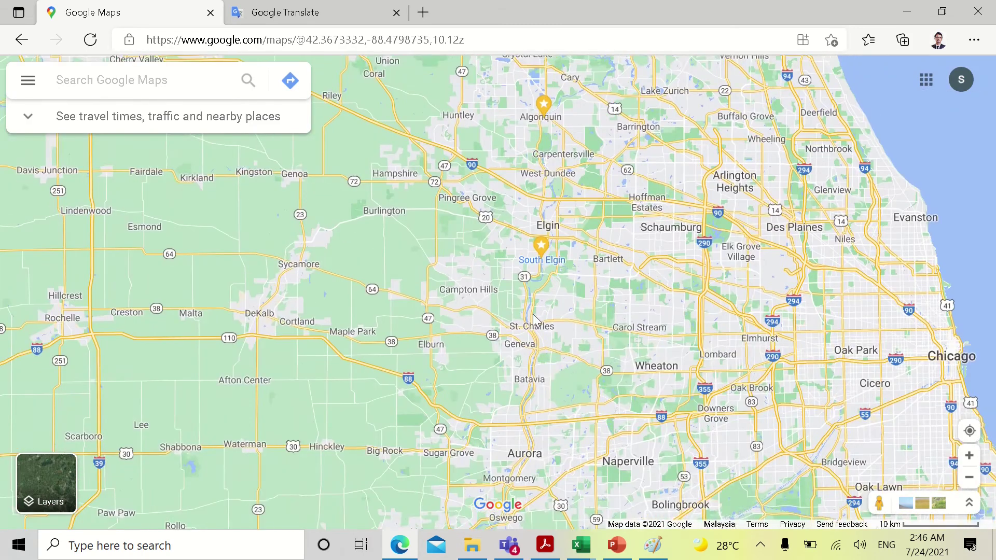
pyautogui.moveTo(538, 319); pyautogui.dragTo(512, 326)
pyautogui.scroll(-3, 511, 255)
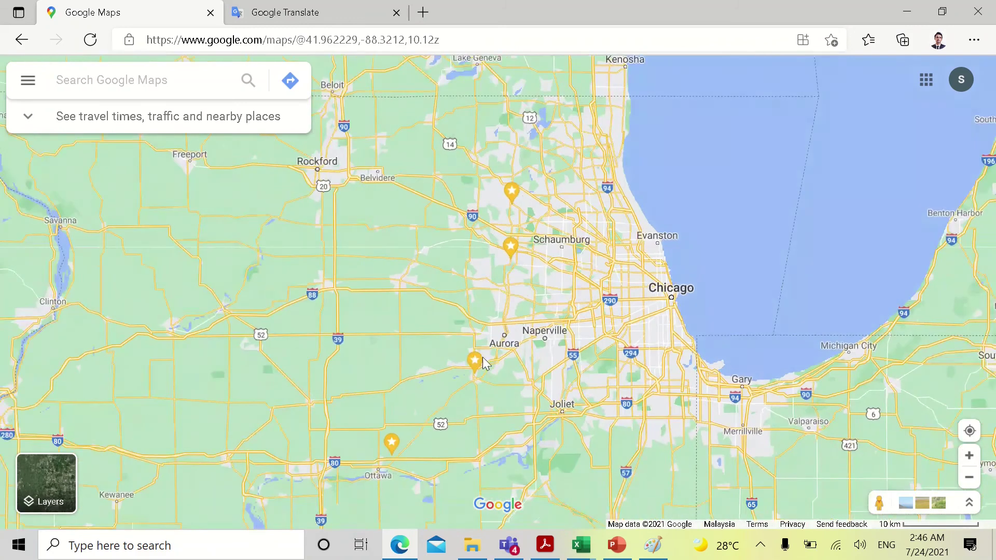
# Locate Dayton Dam on the Fox River and open its place details on the map
pyautogui.moveTo(382, 472); pyautogui.dragTo(403, 395)
pyautogui.scroll(-1, 403, 394)
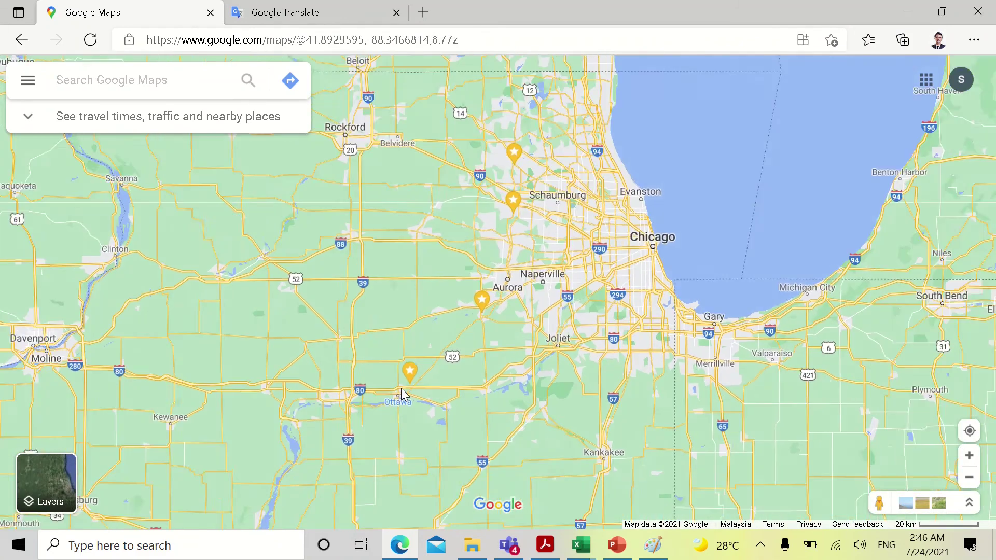
pyautogui.scroll(-2, 402, 388)
pyautogui.scroll(5, 403, 395)
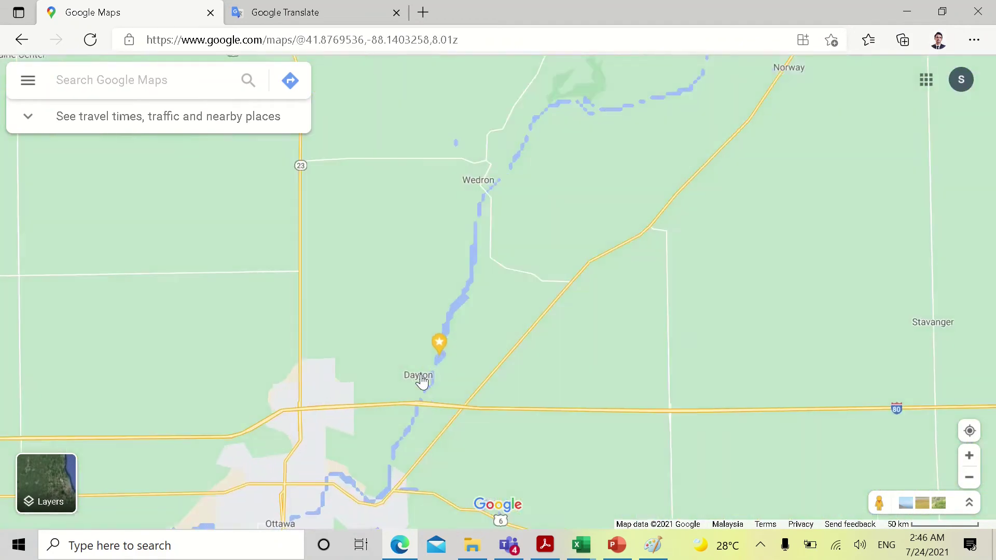
pyautogui.scroll(7, 422, 381)
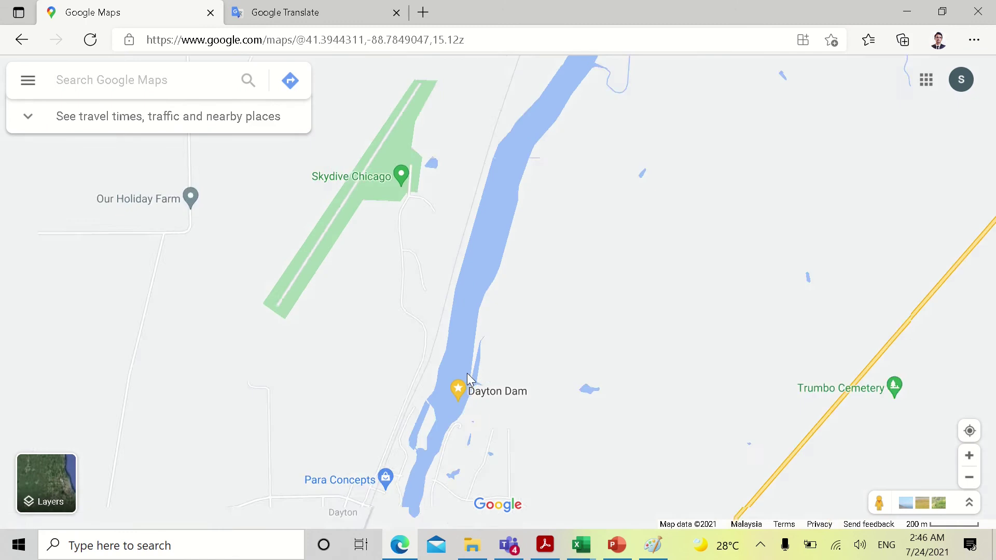
pyautogui.scroll(-1, 467, 372)
pyautogui.click(461, 383)
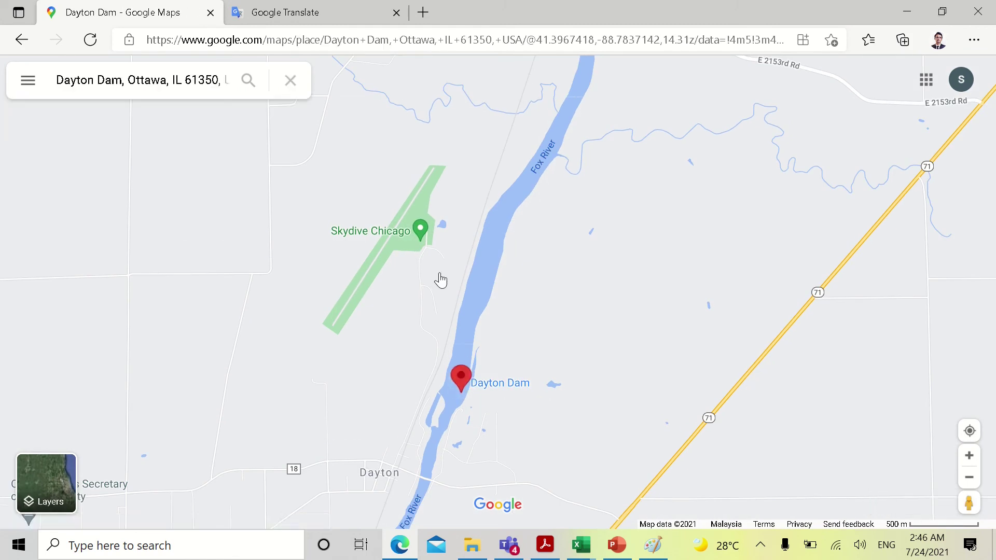
pyautogui.scroll(-2, 440, 280)
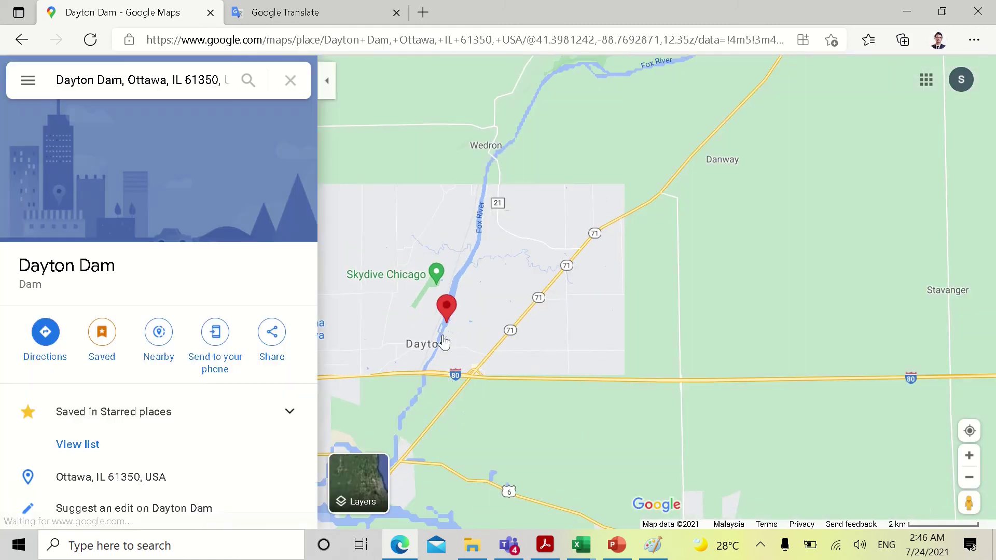
pyautogui.scroll(1, 444, 342)
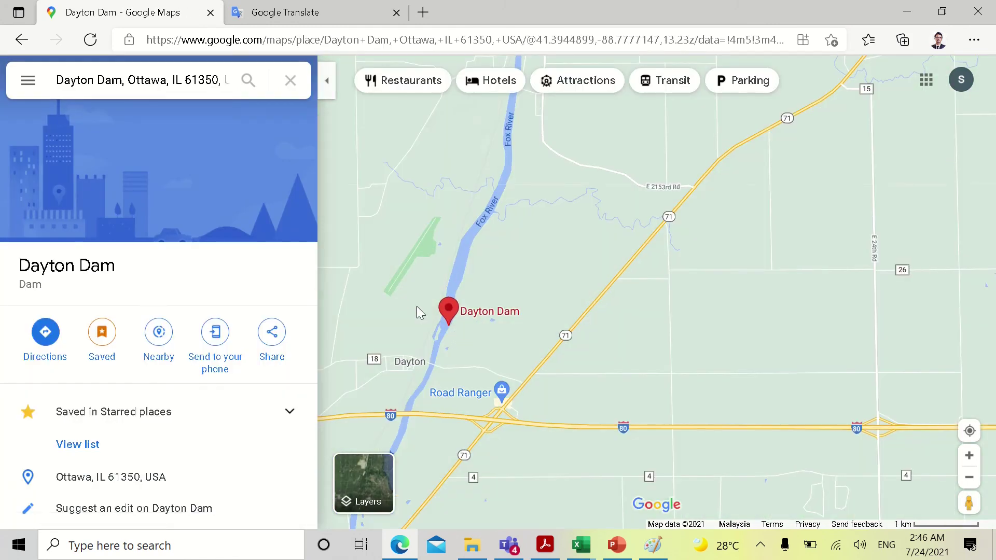
# Switch to the Q2KMasterv2_12b1 workbook in Excel and select the Dayton dam row on the Reach worksheet
pyautogui.moveTo(585, 549)
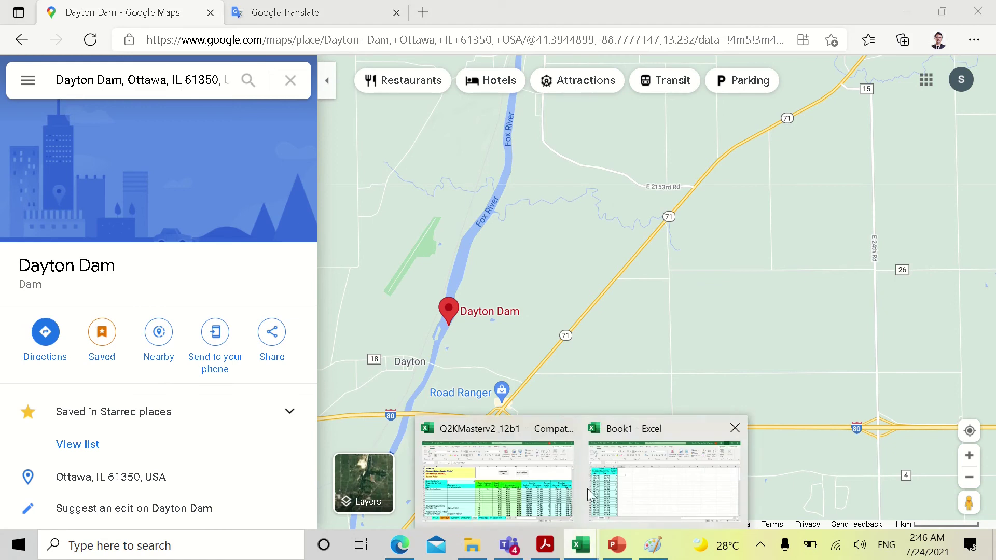
pyautogui.click(515, 472)
pyautogui.scroll(-19, 304, 275)
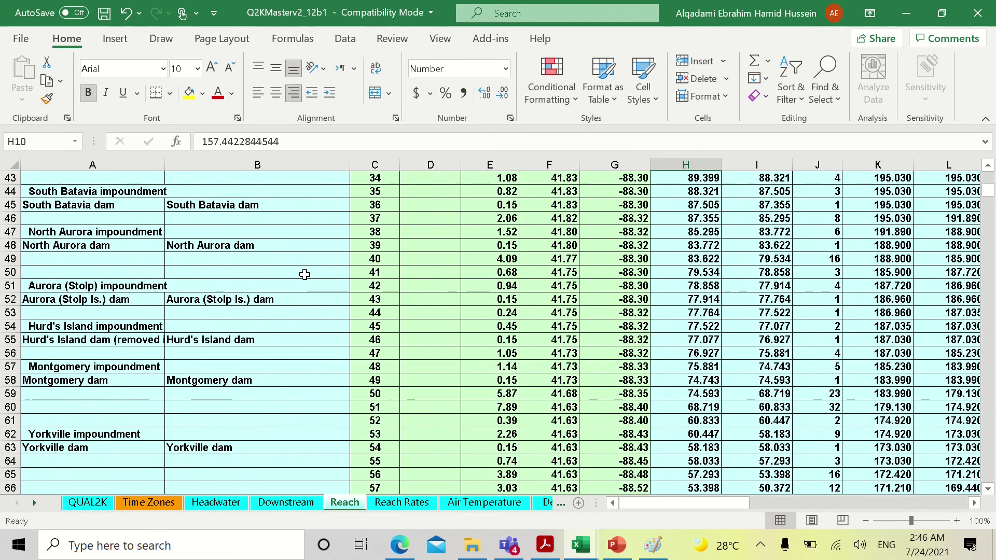
pyautogui.scroll(-6, 259, 304)
pyautogui.scroll(3, 262, 296)
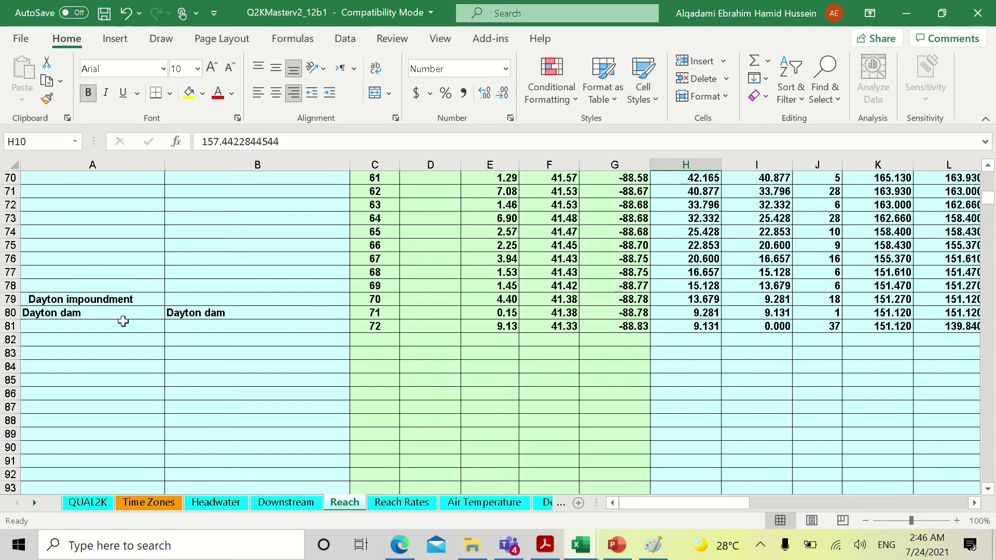
pyautogui.click(91, 316)
pyautogui.hotkey('shift', 'space')
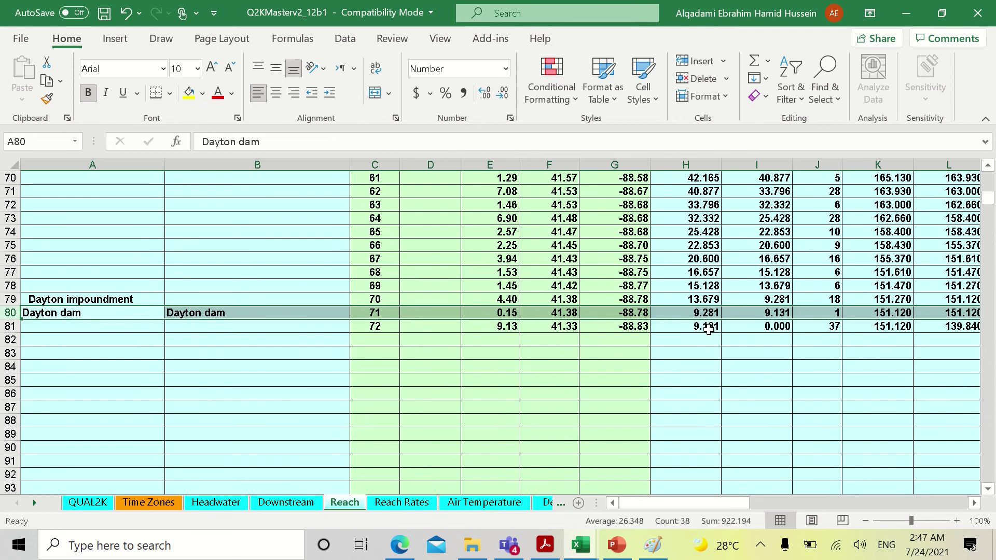
# Return to Google Maps in Edge and examine the Fox River from Dayton Dam down to the Illinois River at Ottawa
pyautogui.click(907, 12)
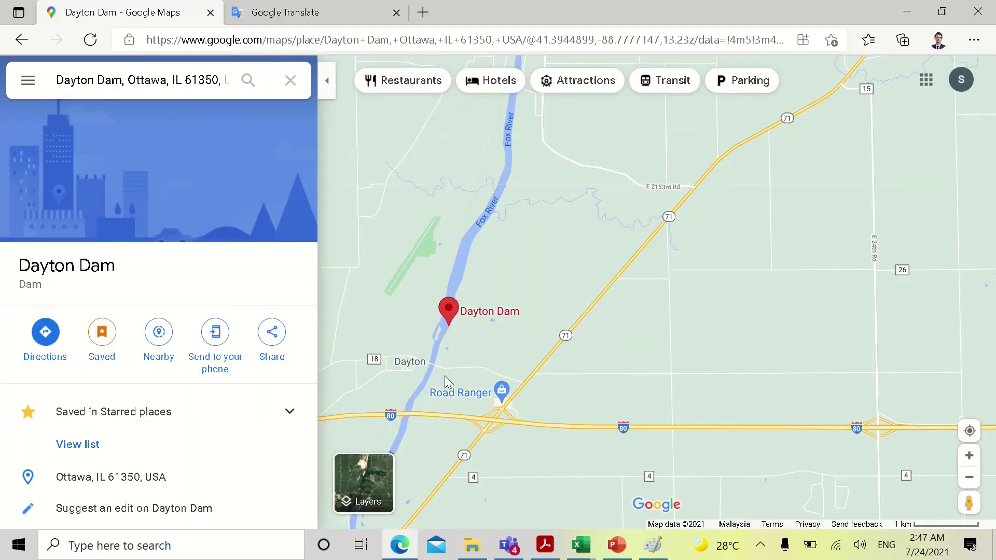
pyautogui.scroll(3, 526, 333)
pyautogui.scroll(-5, 526, 326)
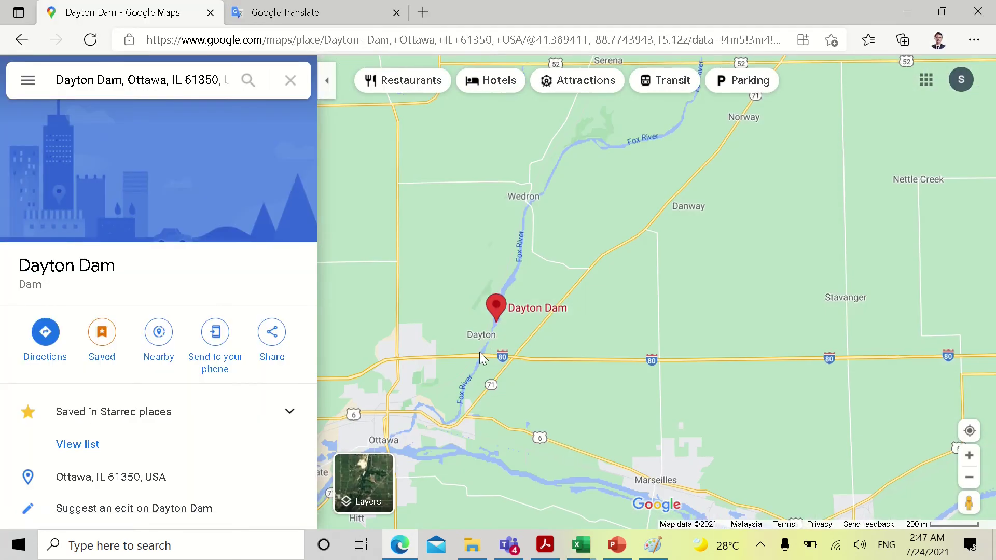
pyautogui.moveTo(508, 416); pyautogui.dragTo(606, 325)
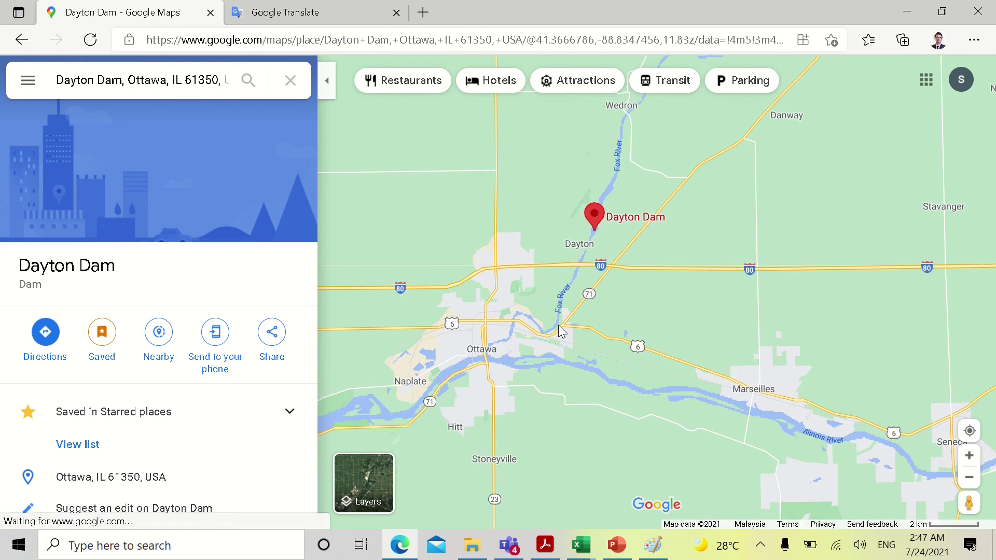
pyautogui.scroll(-2, 558, 325)
pyautogui.scroll(5, 540, 335)
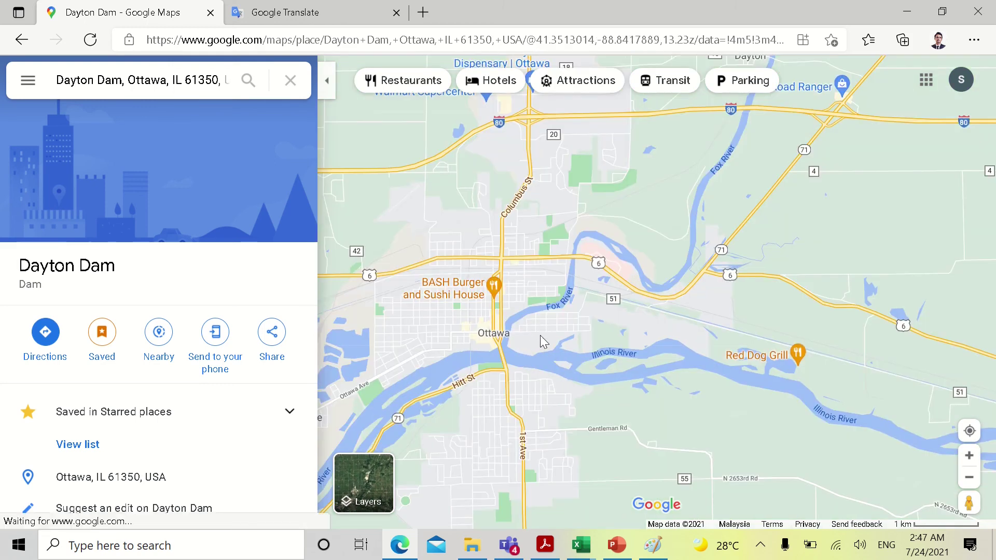
pyautogui.scroll(-3, 540, 334)
pyautogui.scroll(3, 540, 334)
pyautogui.scroll(-3, 540, 334)
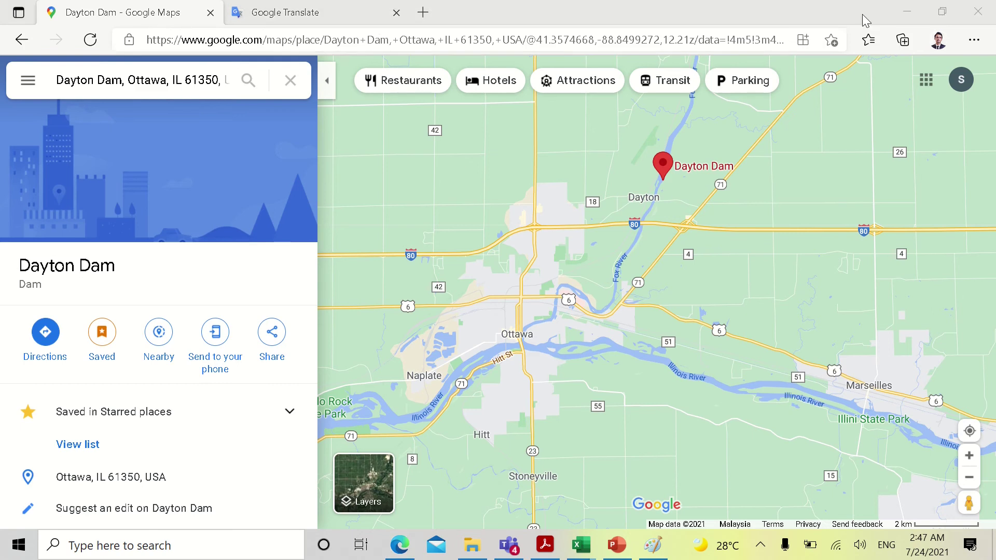
# Minimize Edge, reopen the Q2KMasterv2_12b1 workbook and select the reach labels from Mainstem headwater down to row 20
pyautogui.click(907, 12)
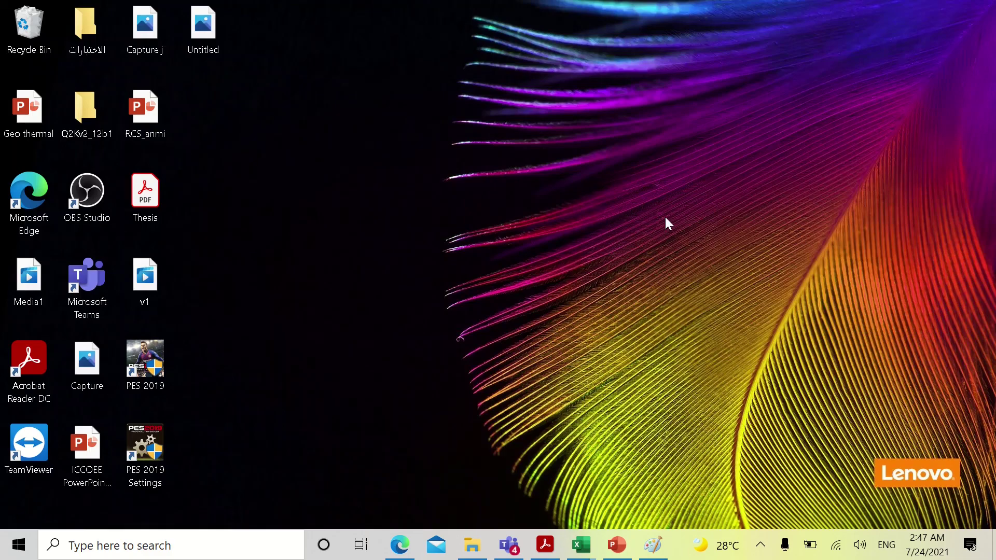
pyautogui.click(580, 545)
pyautogui.click(512, 484)
pyautogui.scroll(20, 346, 338)
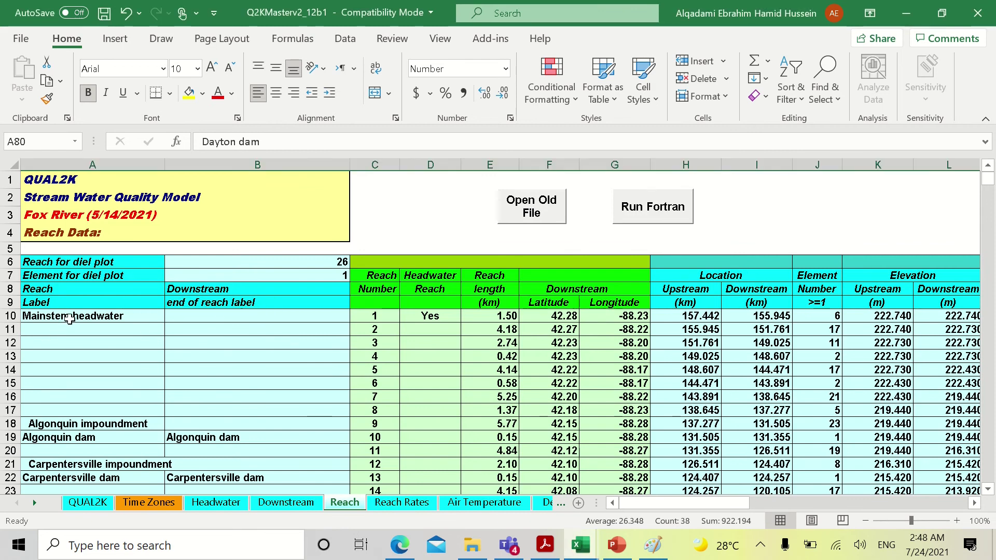
pyautogui.moveTo(70, 319); pyautogui.dragTo(213, 453)
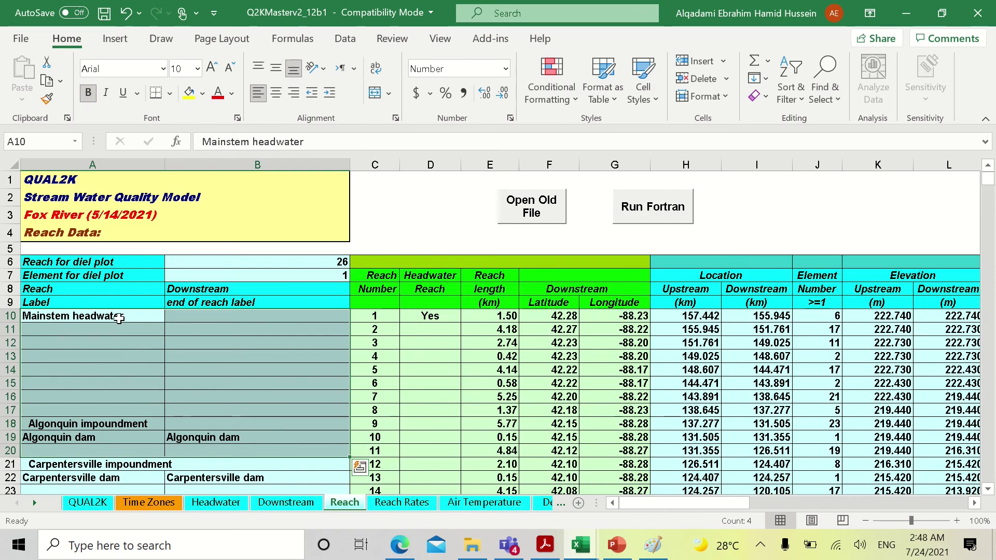
# Review the Downstream location heading and the location values in H10:I18, ending on the mainstem headwater's upstream location
pyautogui.click(726, 293)
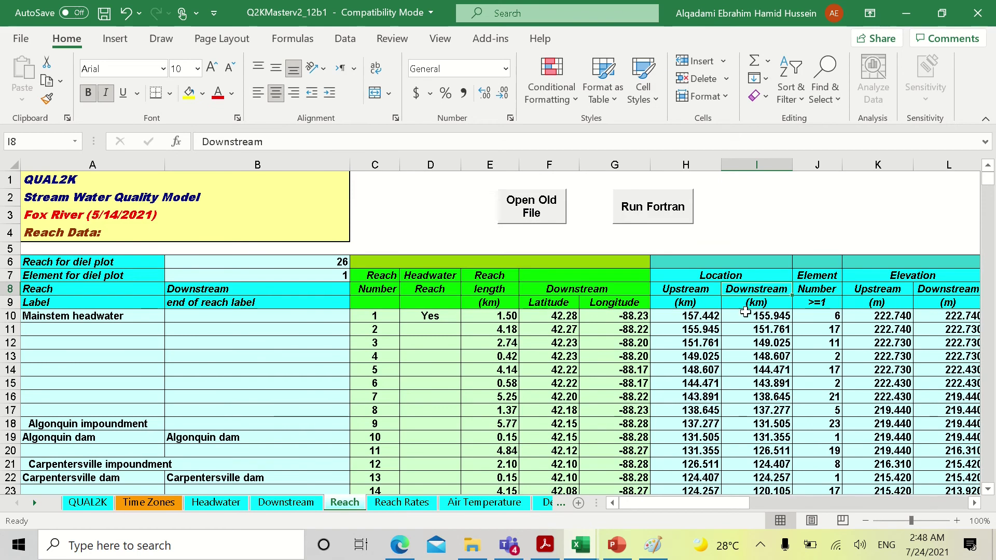
pyautogui.scroll(-1, 706, 311)
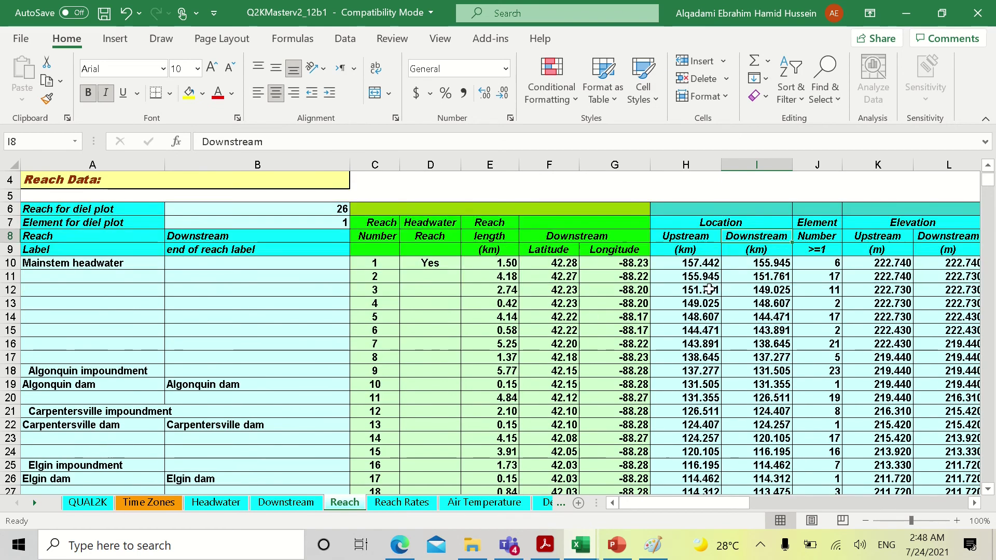
pyautogui.moveTo(684, 266); pyautogui.dragTo(759, 371)
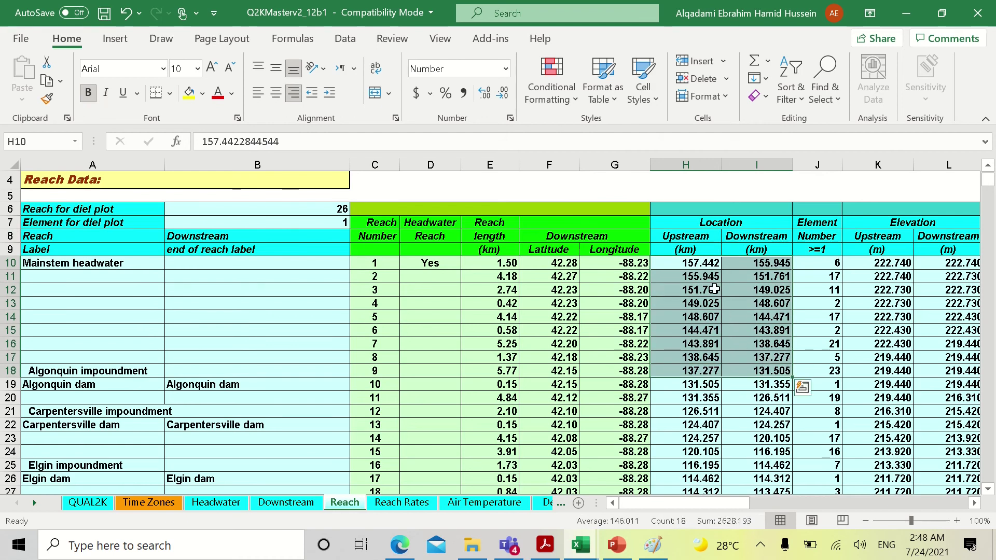
pyautogui.click(694, 260)
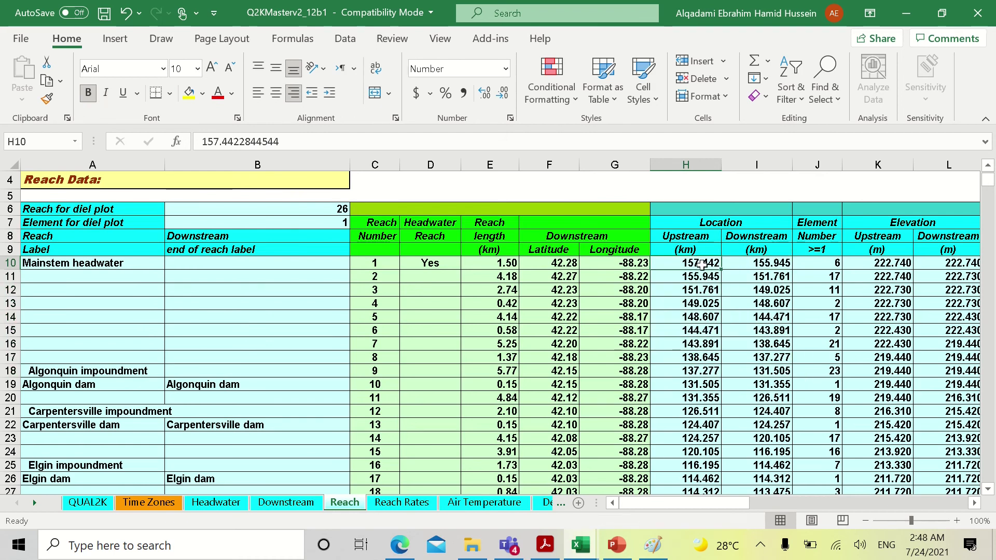
# Switch to the Book1 workbook and enter the note "Length of river =157.442km" in cell H3
pyautogui.moveTo(578, 524)
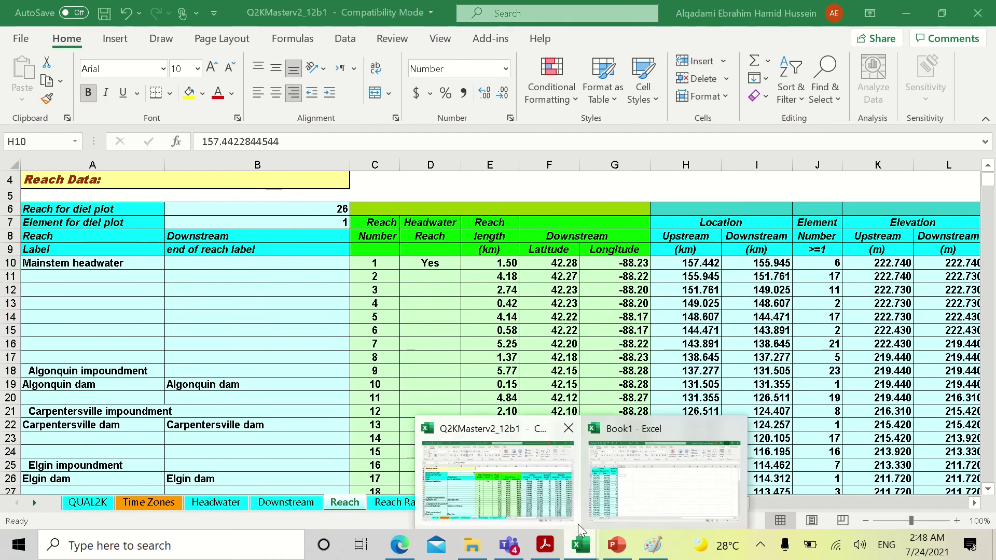
pyautogui.click(649, 467)
pyautogui.click(214, 227)
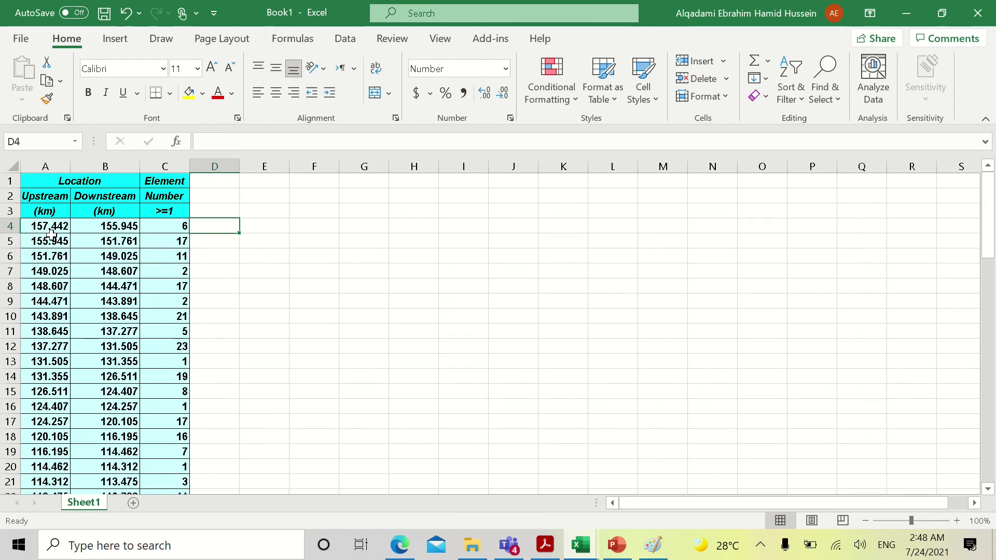
pyautogui.click(429, 211)
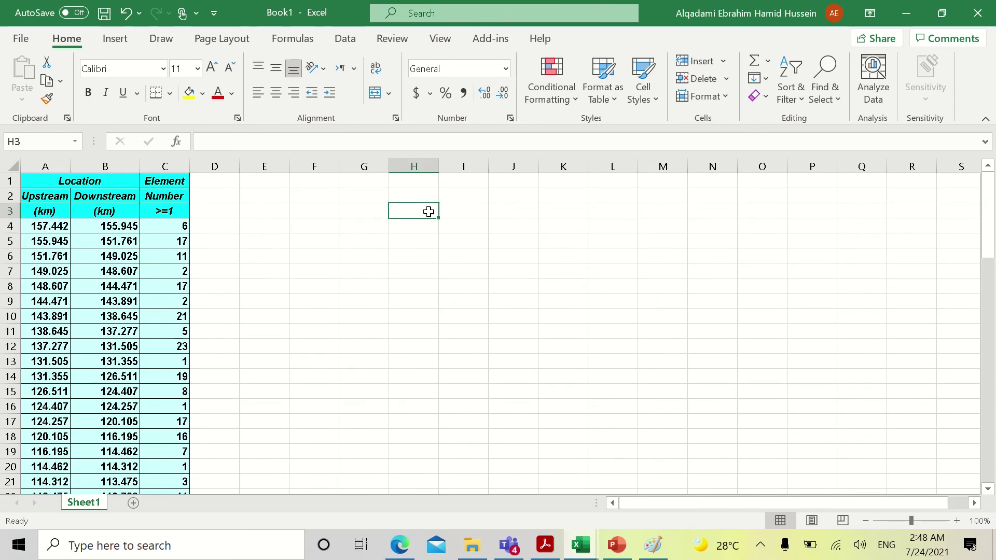
pyautogui.write('Leng')
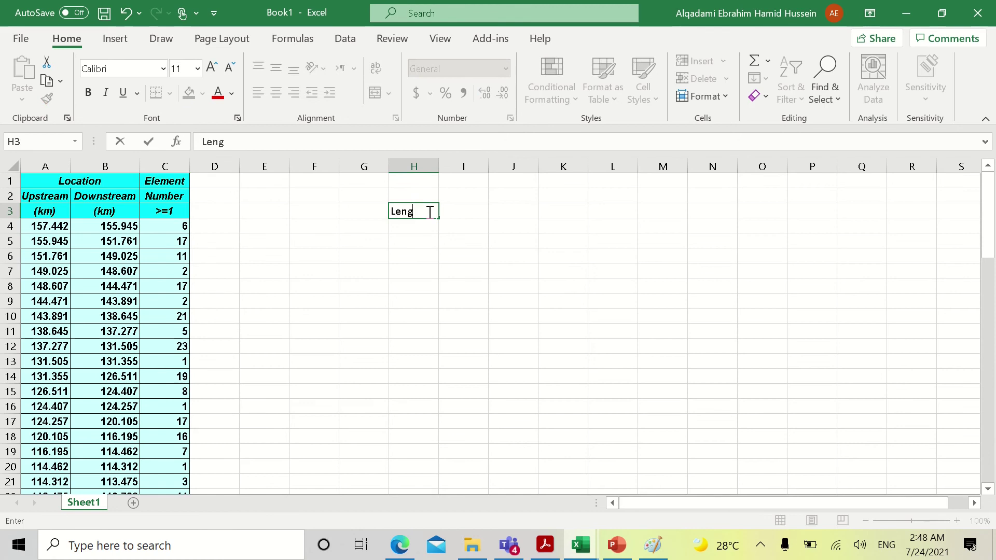
pyautogui.write('th of river =157.442km')
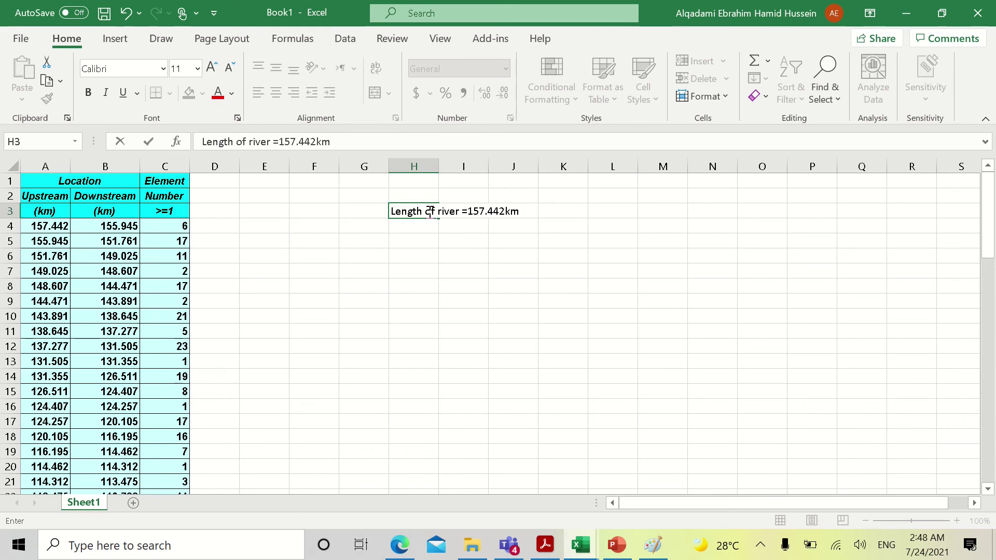
pyautogui.click(455, 223)
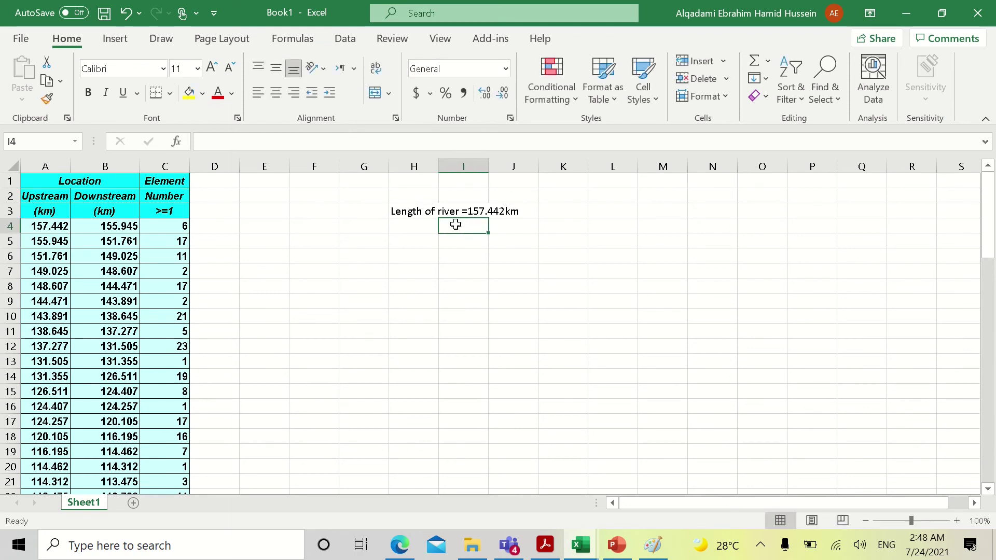
# Calculate the first reach's length in cell D4 with the formula =A4-B4, subtracting its downstream from its upstream location
pyautogui.click(49, 227)
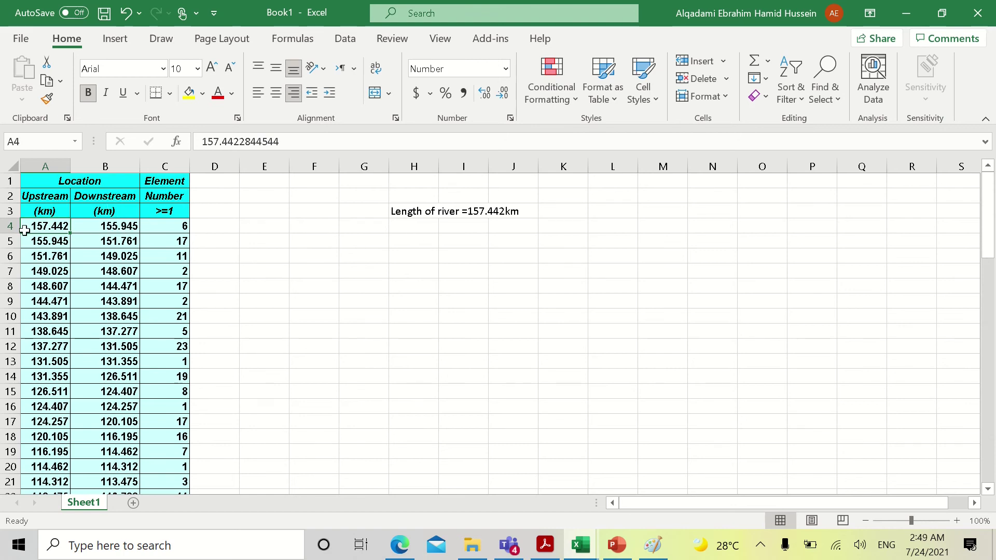
pyautogui.click(119, 227)
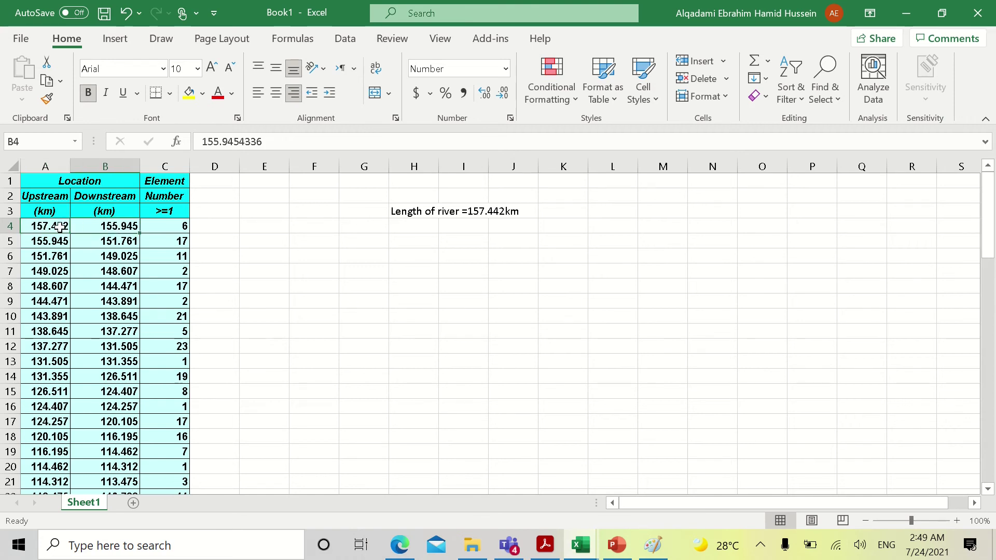
pyautogui.click(212, 226)
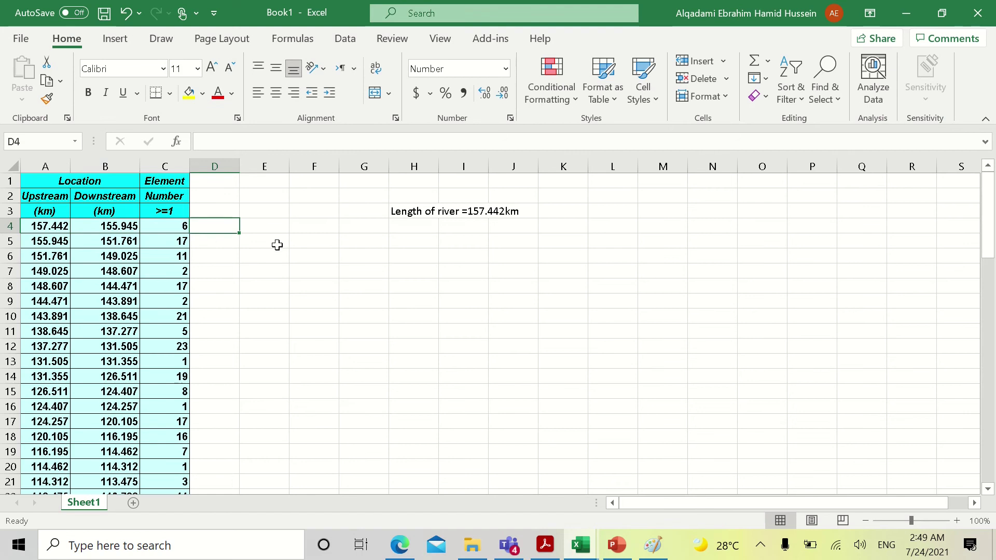
pyautogui.write('=')
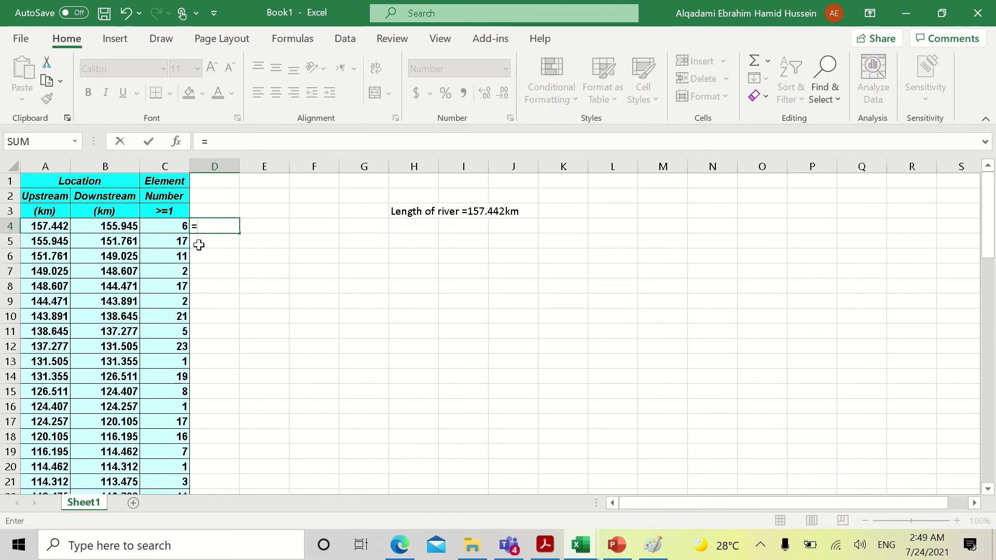
pyautogui.click(55, 225)
pyautogui.write('-')
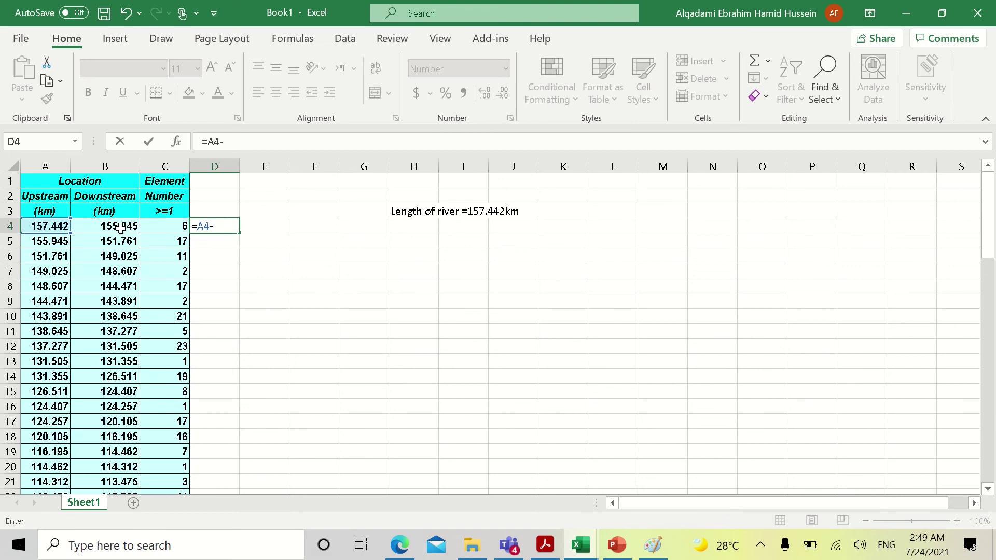
pyautogui.click(120, 227)
pyautogui.press('Return')
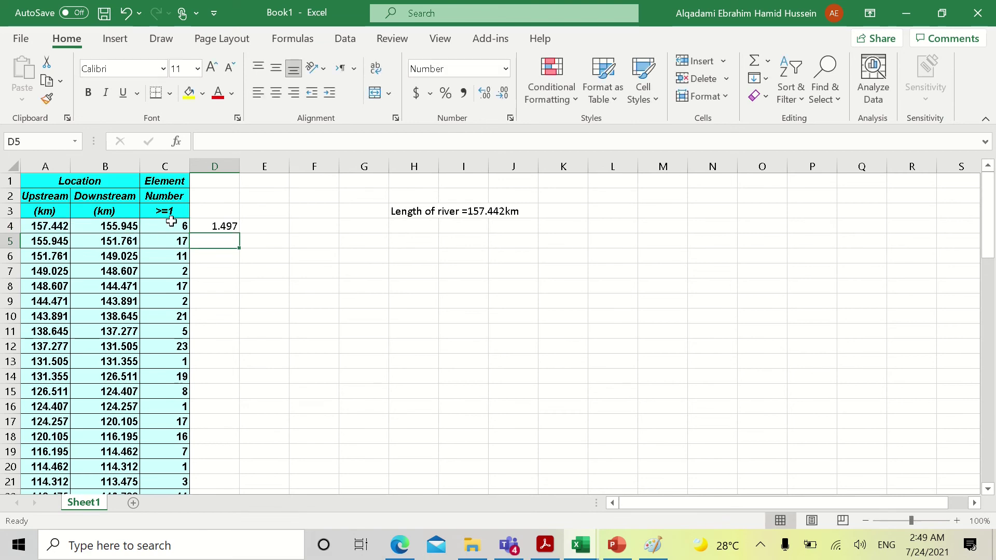
pyautogui.click(226, 225)
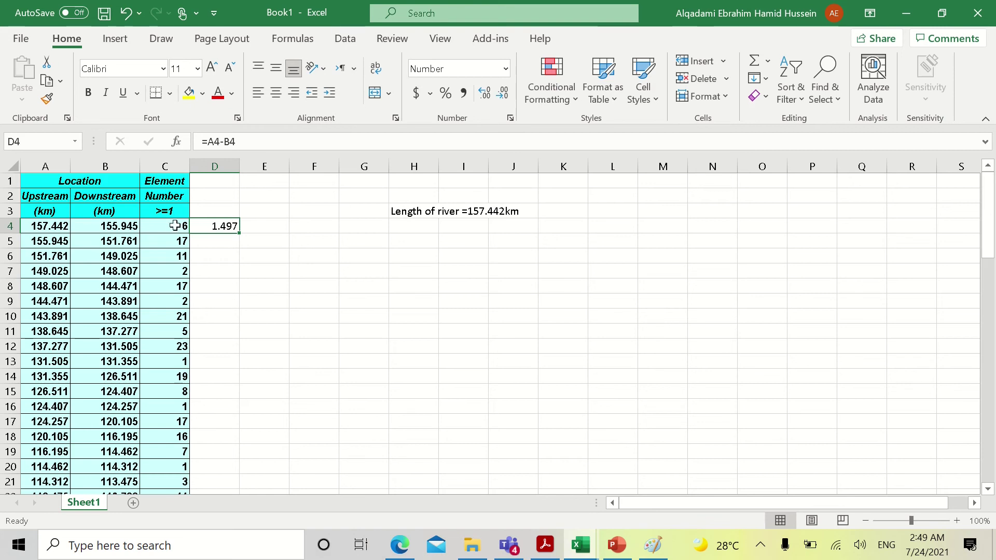
# Fill the reach length formula from D4 down column D and check the second reach's upstream and downstream locations against D5
pyautogui.doubleClick(240, 235)
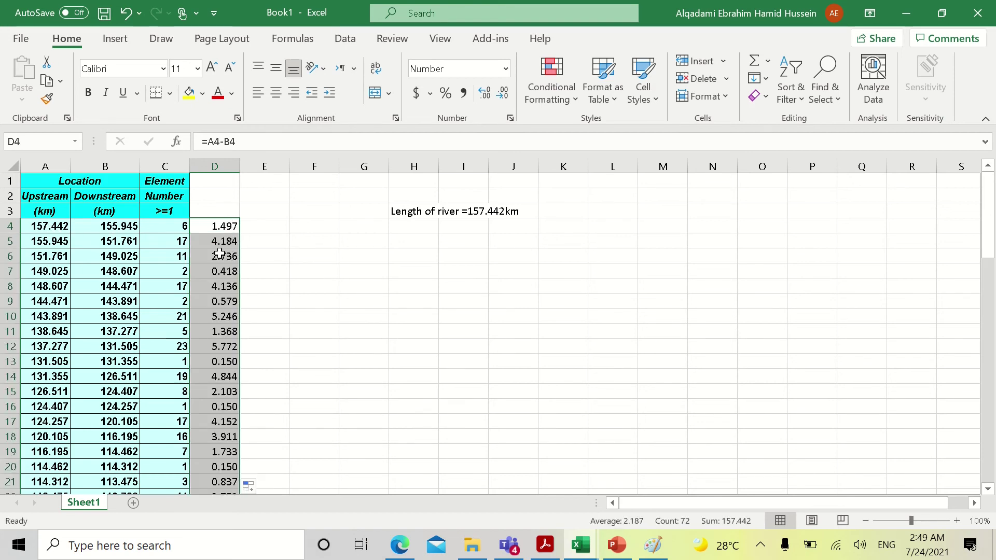
pyautogui.click(43, 245)
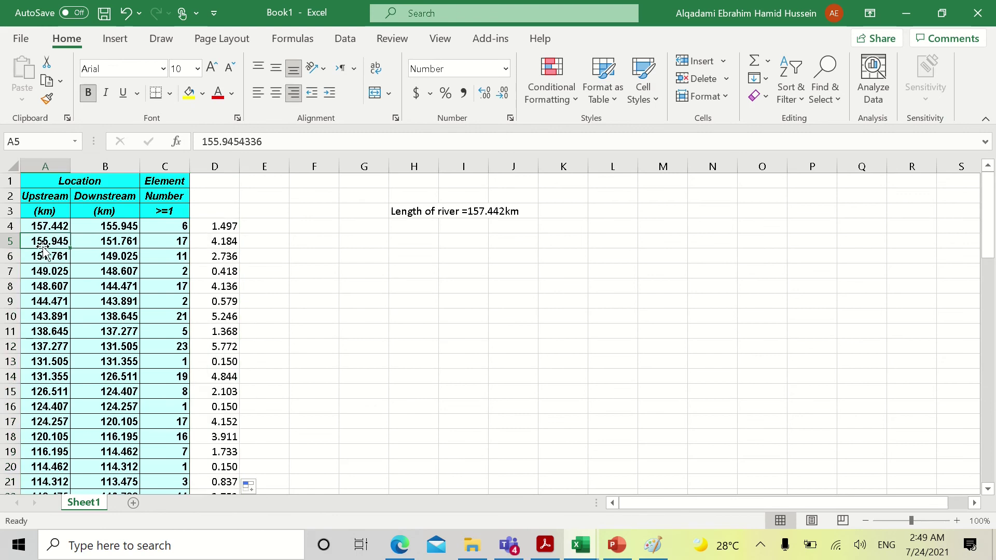
pyautogui.click(98, 243)
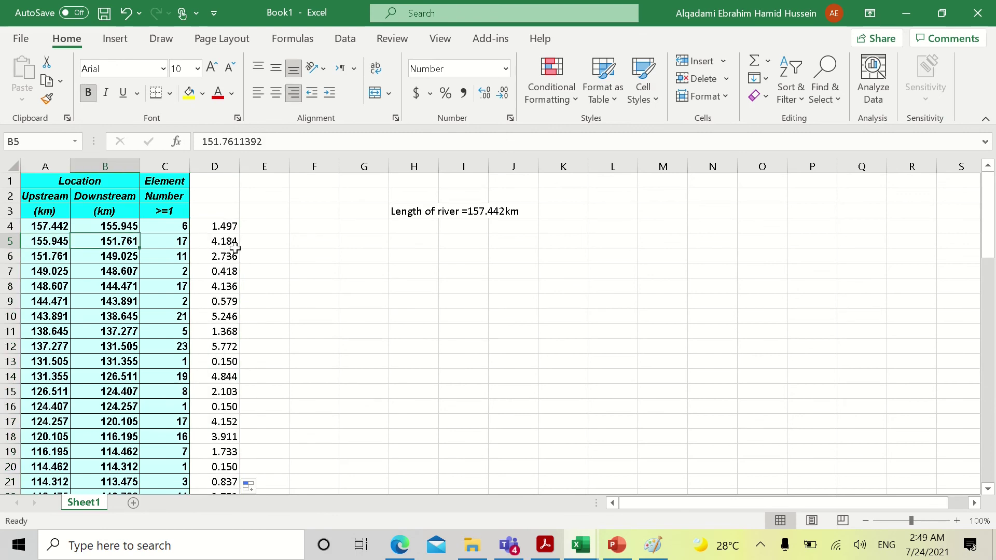
pyautogui.click(227, 249)
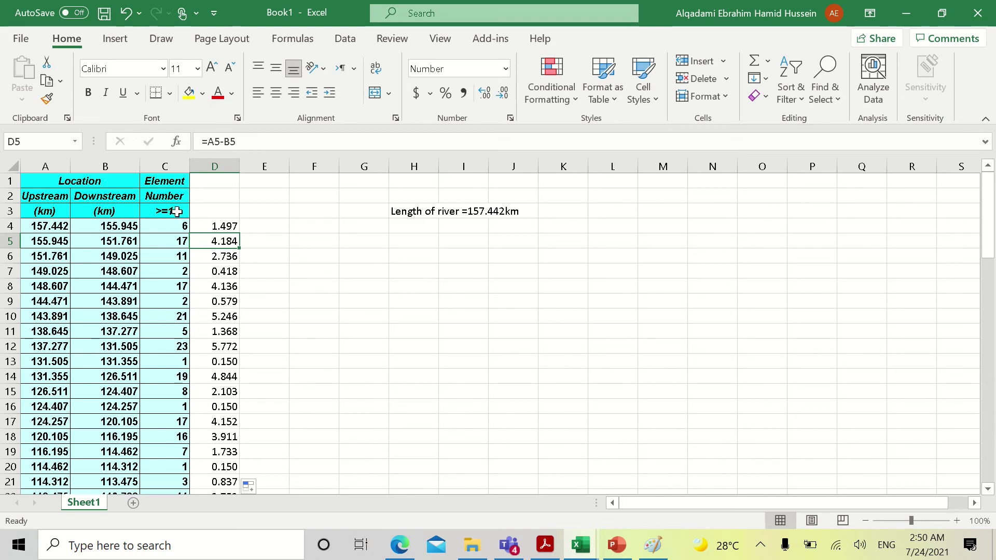
# Enter the note "Element length = 0.25km" in cell H5, below the river length note
pyautogui.click(410, 245)
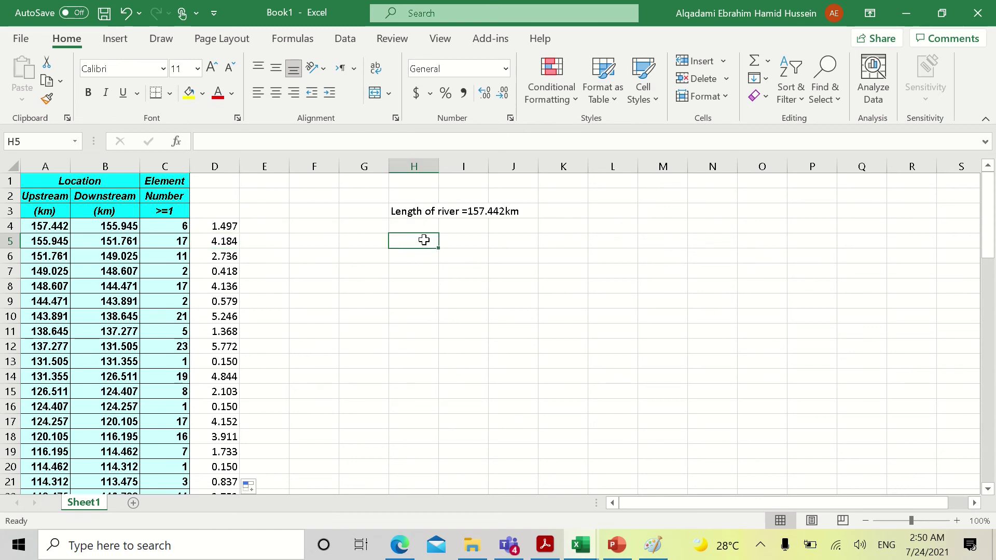
pyautogui.write('E')
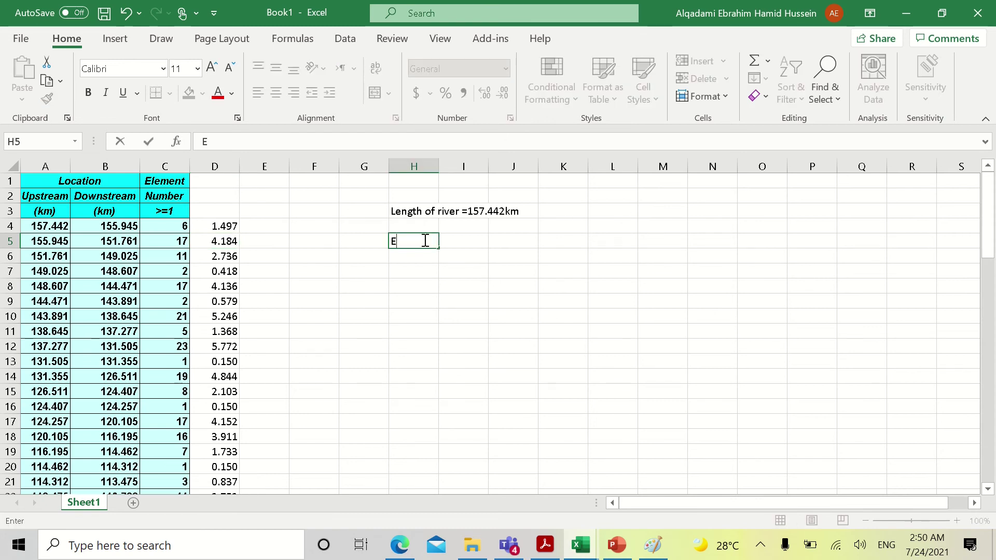
pyautogui.write('lement length =')
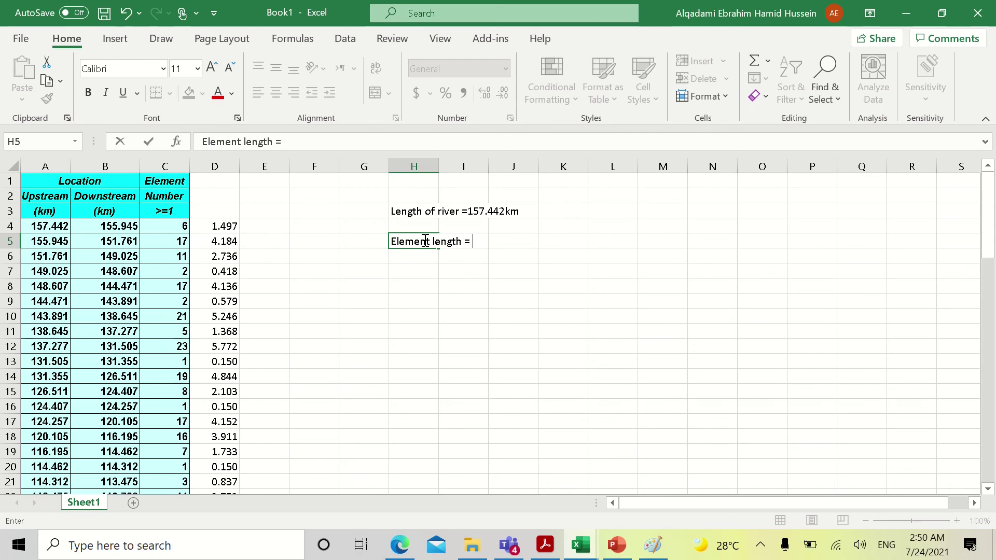
pyautogui.write('0.25km')
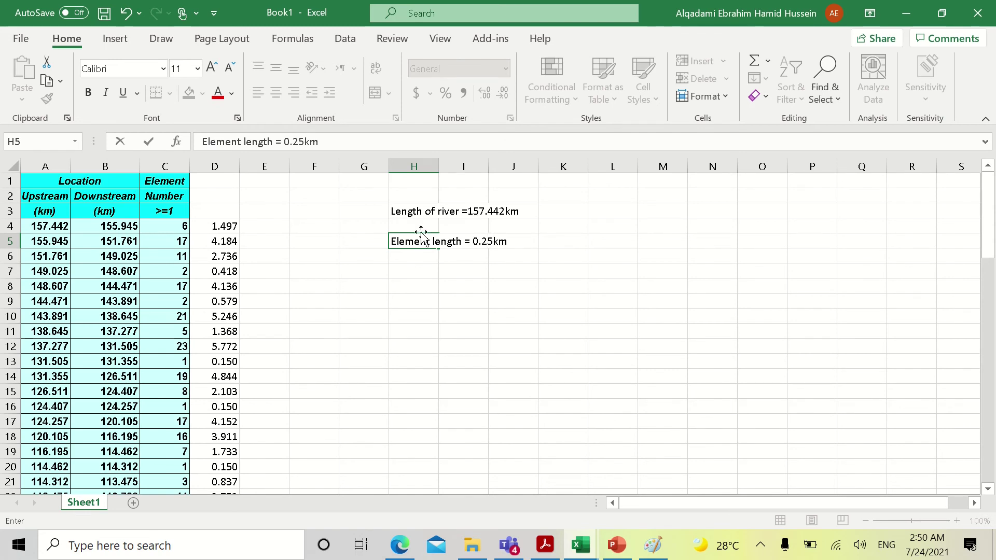
pyautogui.press('Return')
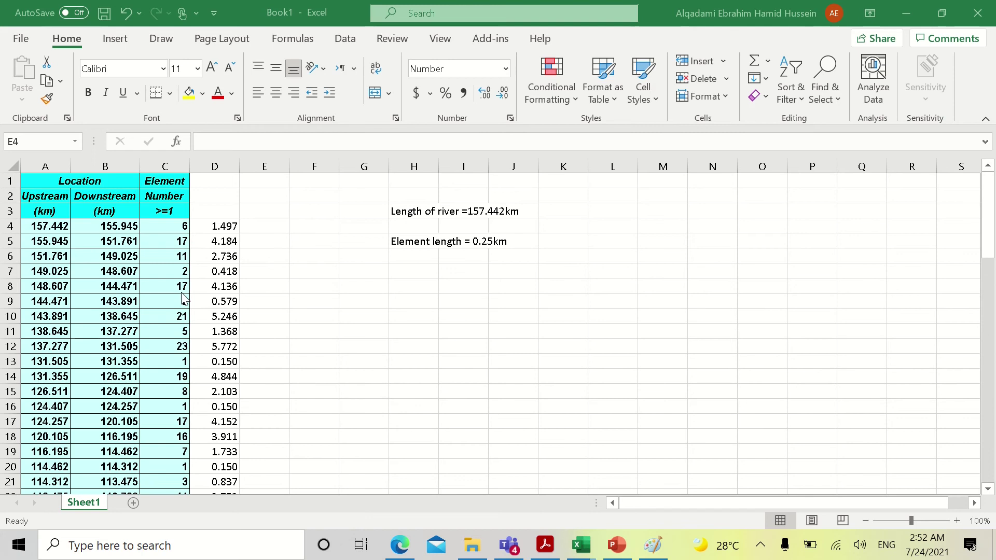
# Enter the heading "Reach length km" in cell D2, above the calculated reach lengths
pyautogui.click(223, 193)
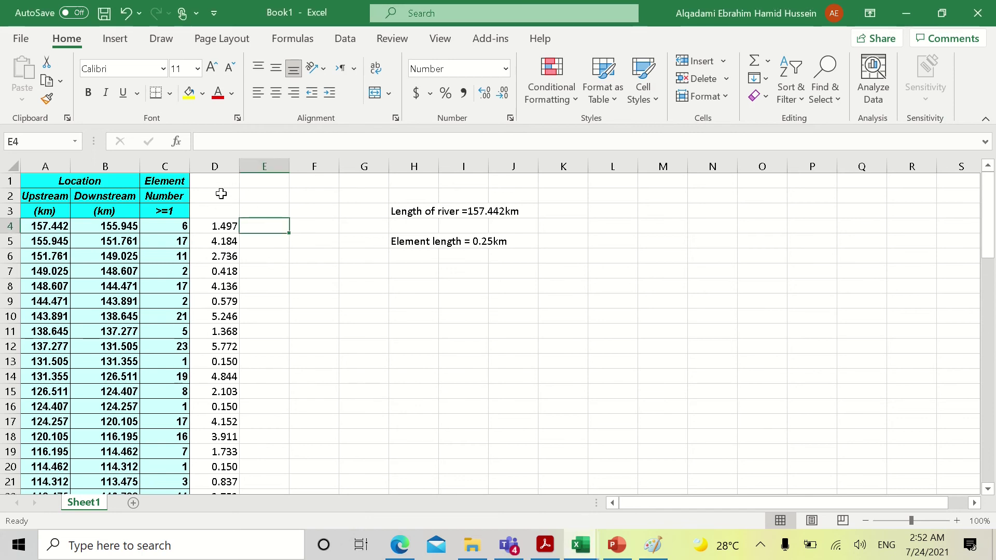
pyautogui.click(213, 193)
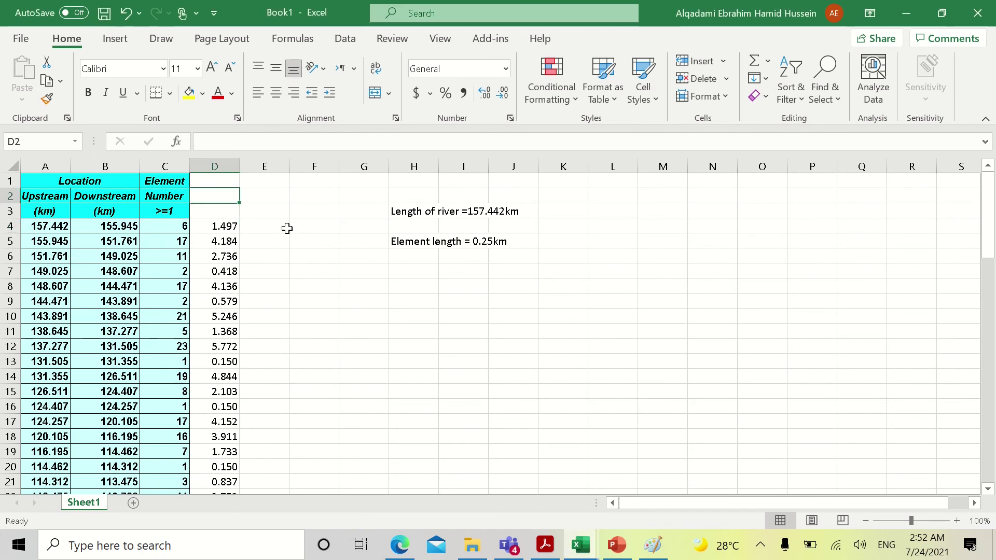
pyautogui.write('Re')
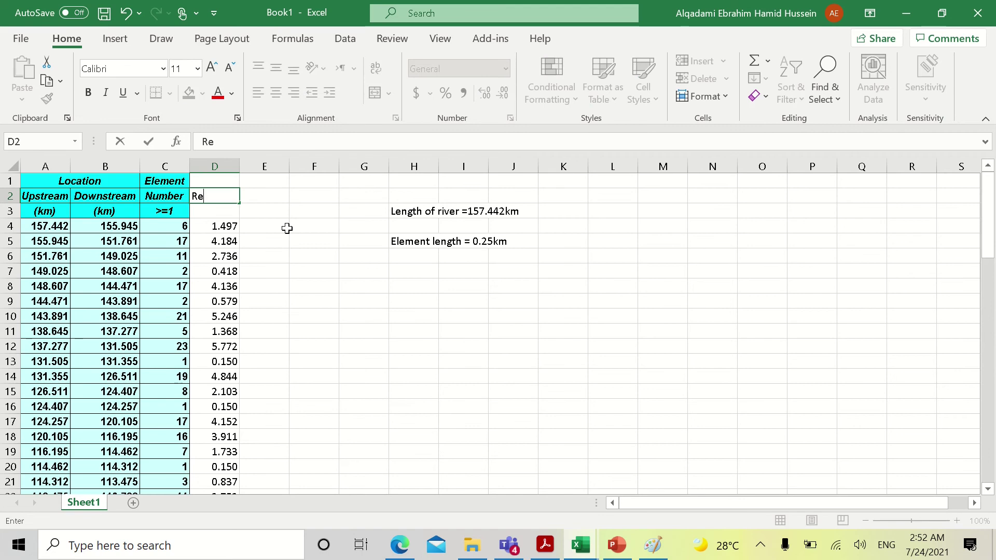
pyautogui.write('ach len')
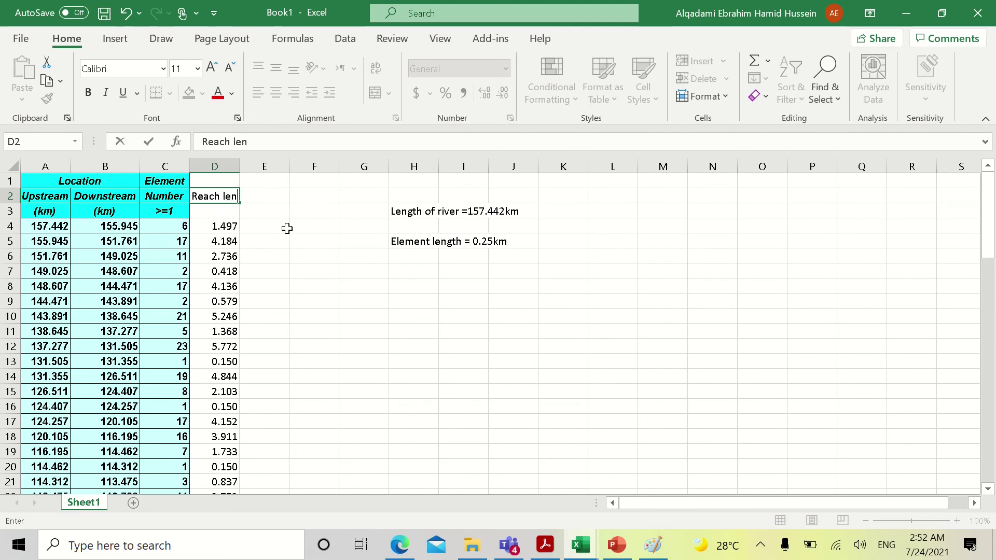
pyautogui.write('gth km')
# Calculate the first reach's element number in E4 with =D4/0.25 and fill the formula down column E for all reaches
pyautogui.click(275, 224)
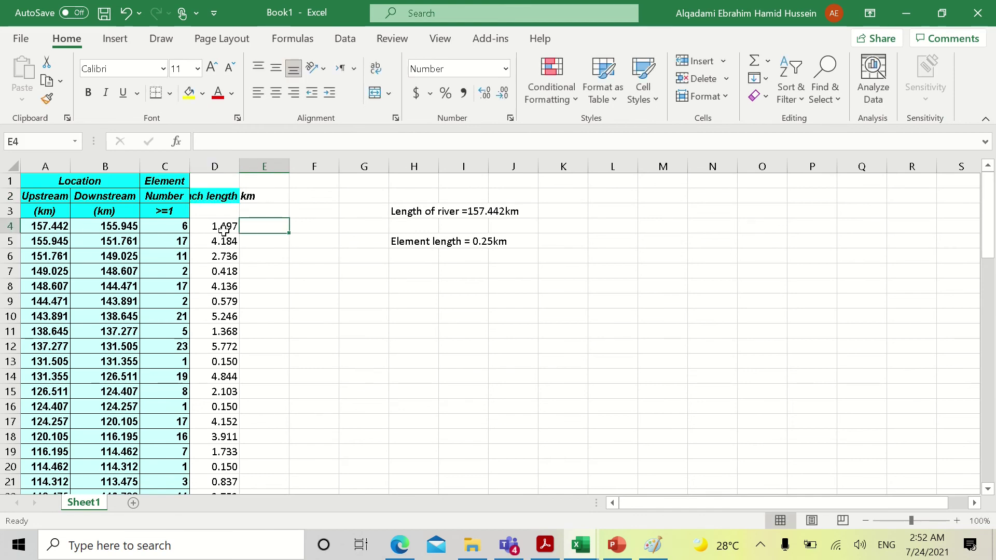
pyautogui.write('=')
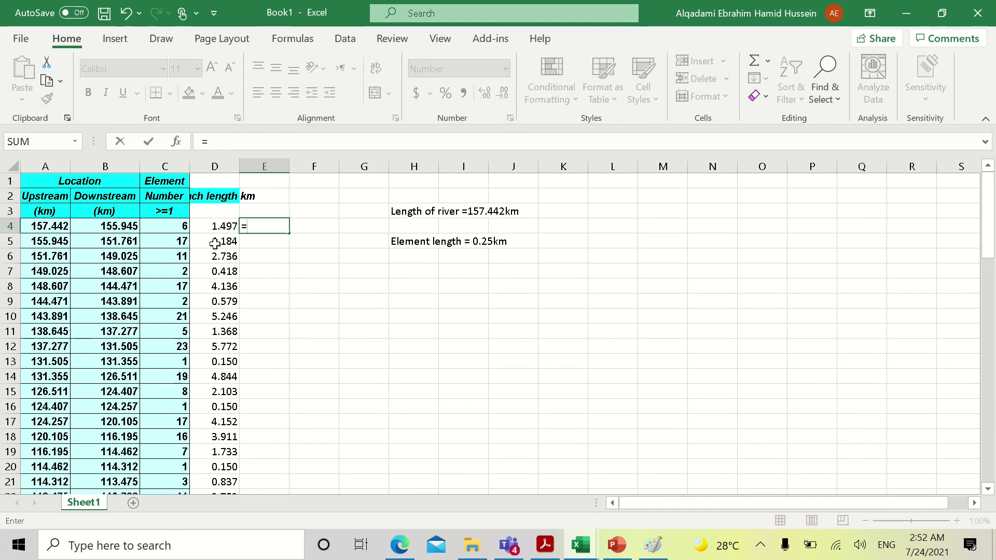
pyautogui.click(221, 223)
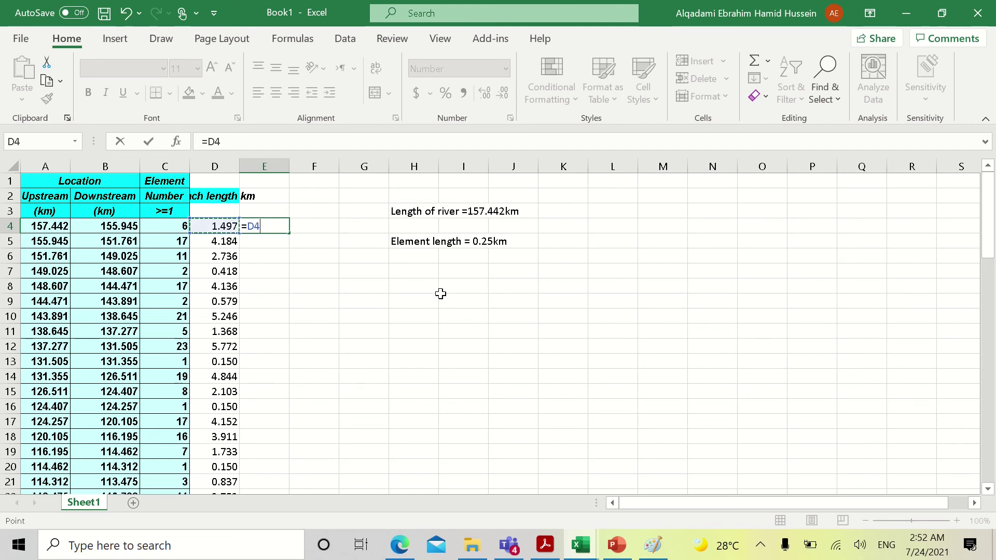
pyautogui.write('/0.')
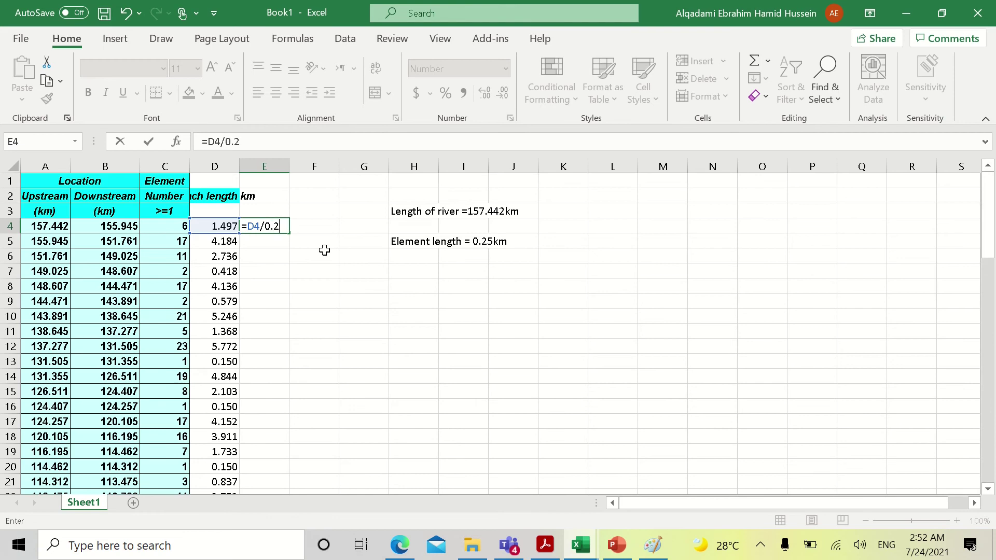
pyautogui.write('25')
pyautogui.press('Return')
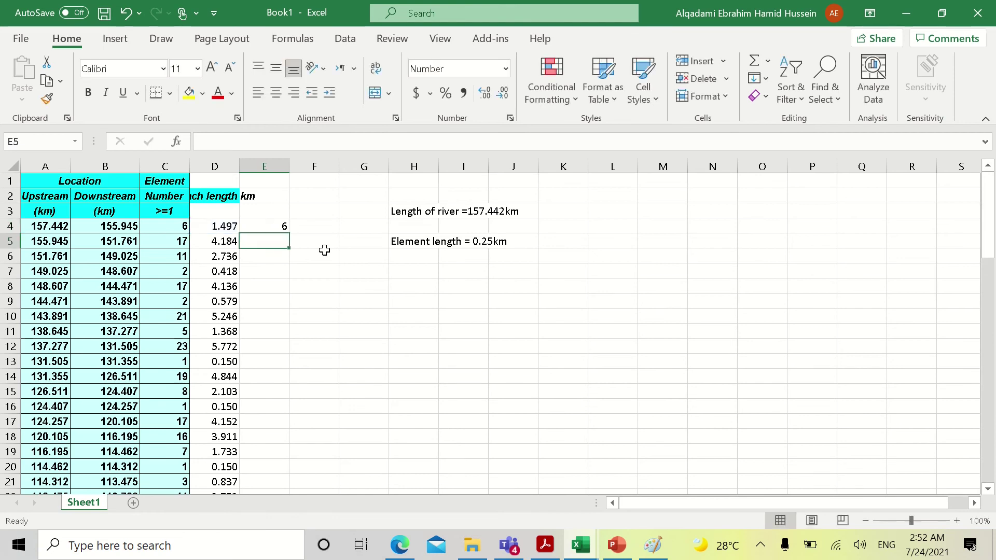
pyautogui.press('Up')
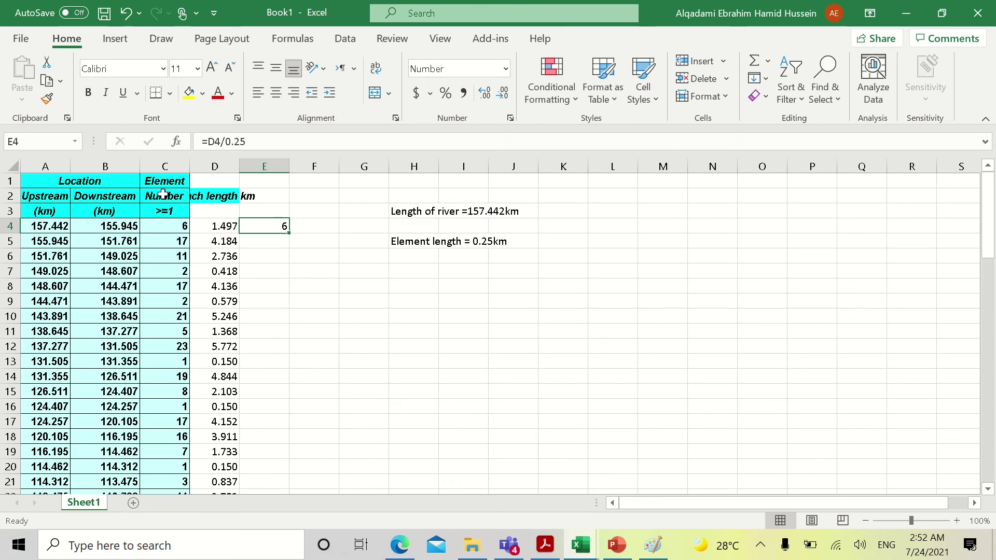
pyautogui.doubleClick(289, 234)
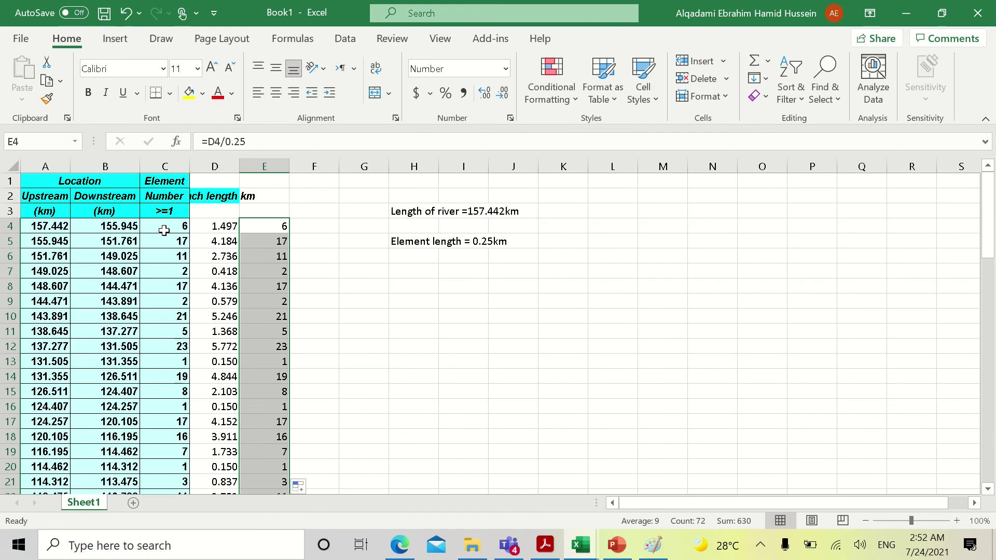
# Compare the given element numbers in C4:C19 with the calculated ones in column E, ending on E13
pyautogui.moveTo(164, 230); pyautogui.dragTo(182, 453)
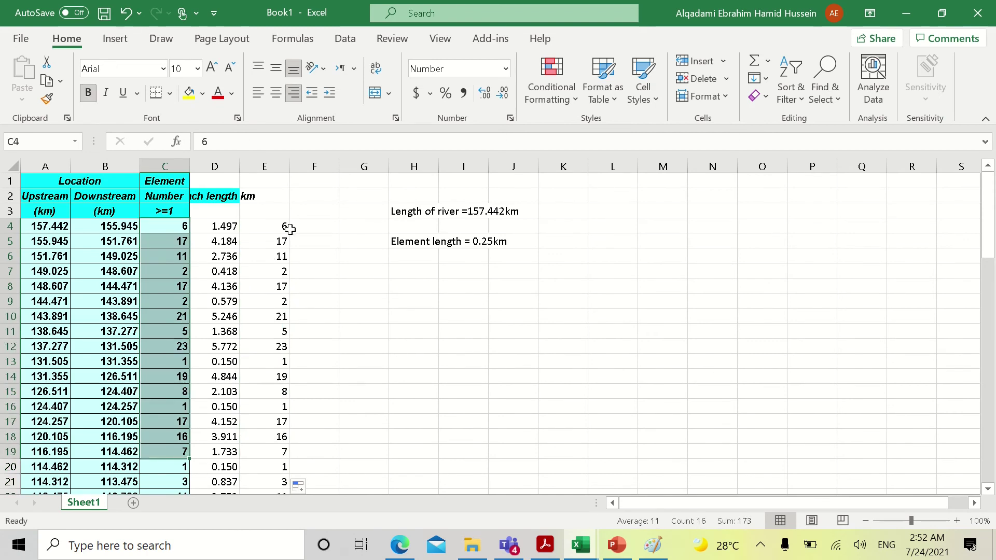
pyautogui.moveTo(290, 228); pyautogui.dragTo(285, 423)
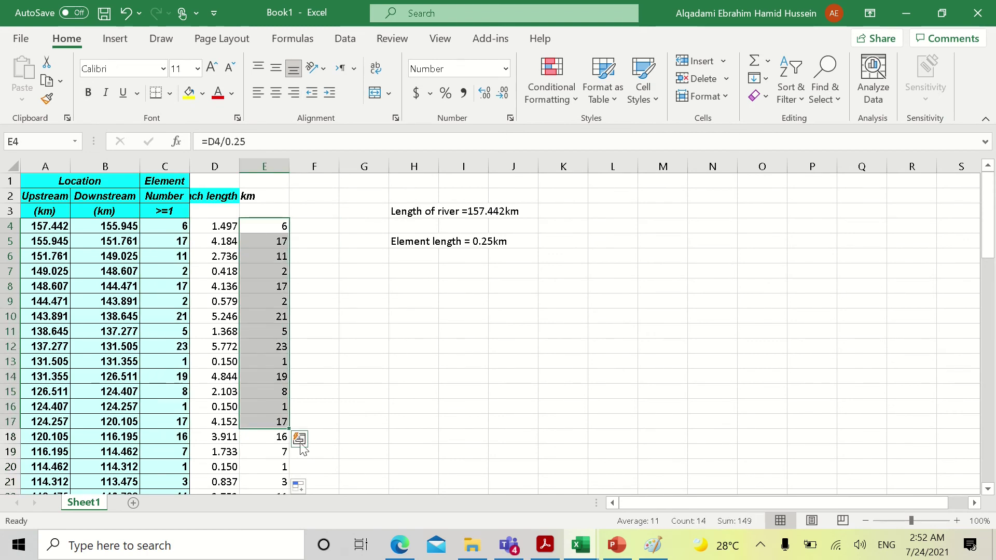
pyautogui.moveTo(285, 227); pyautogui.dragTo(286, 362)
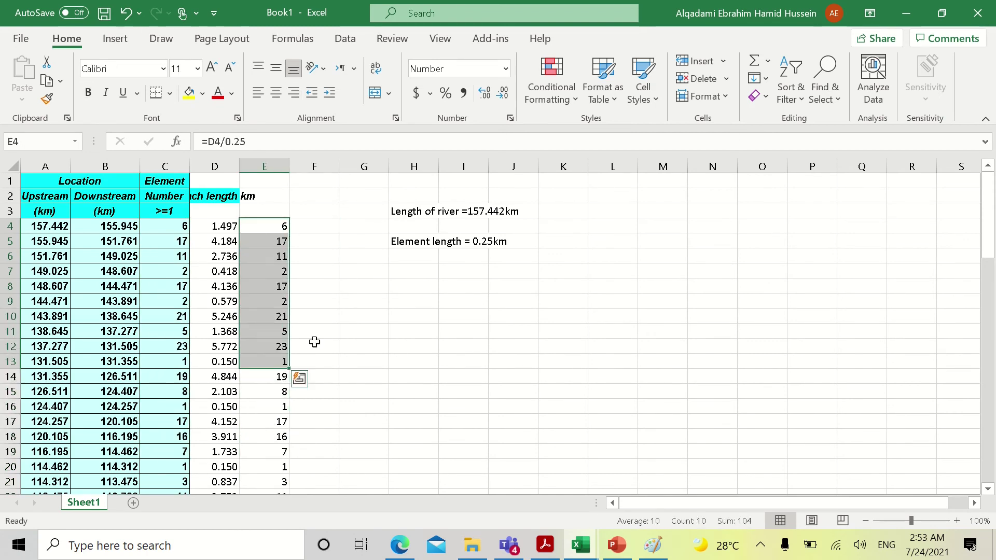
pyautogui.click(282, 362)
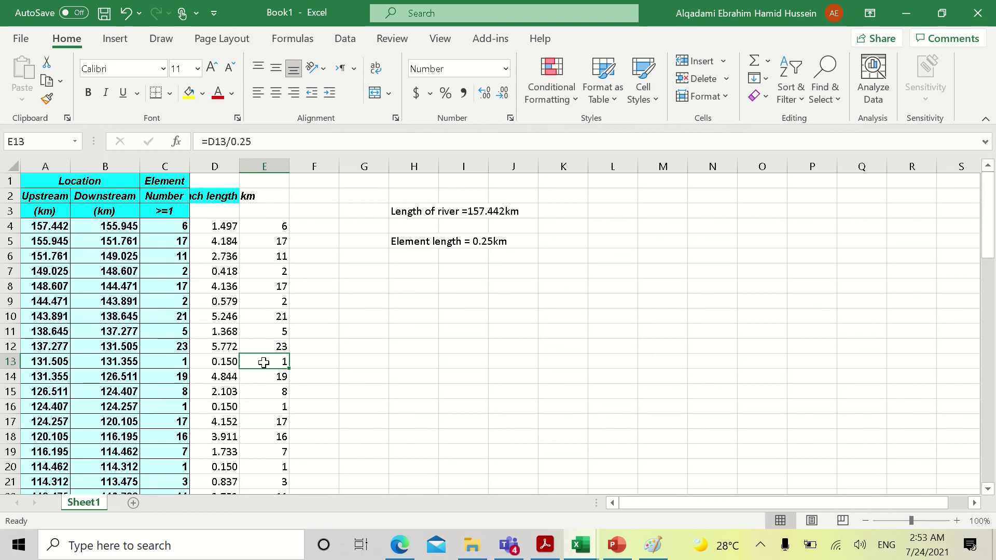
# Wrap the text of the "Reach length km" heading in D2 and review the reach lengths in column D, ending on D13
pyautogui.hotkey('ctrl', 'z')
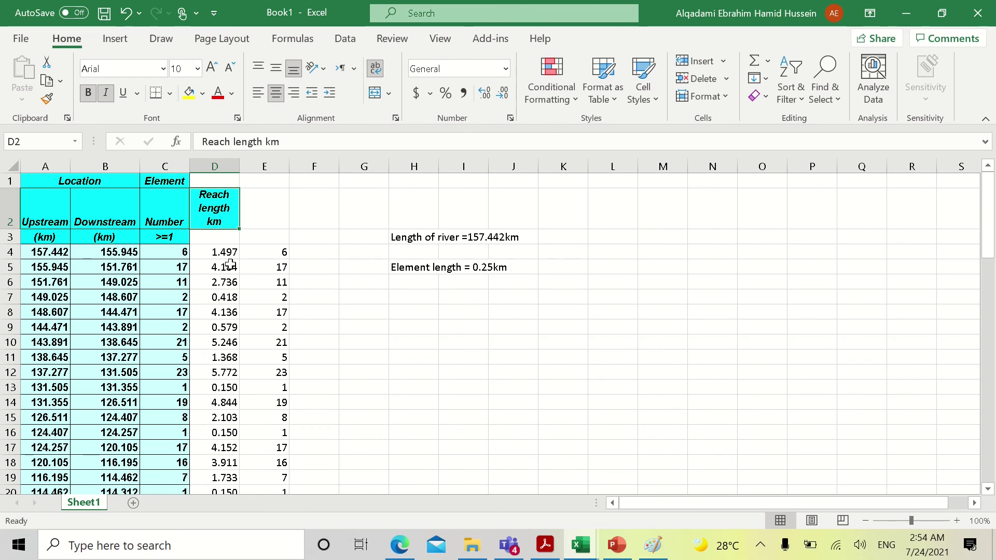
pyautogui.moveTo(221, 253); pyautogui.dragTo(223, 418)
pyautogui.click(219, 388)
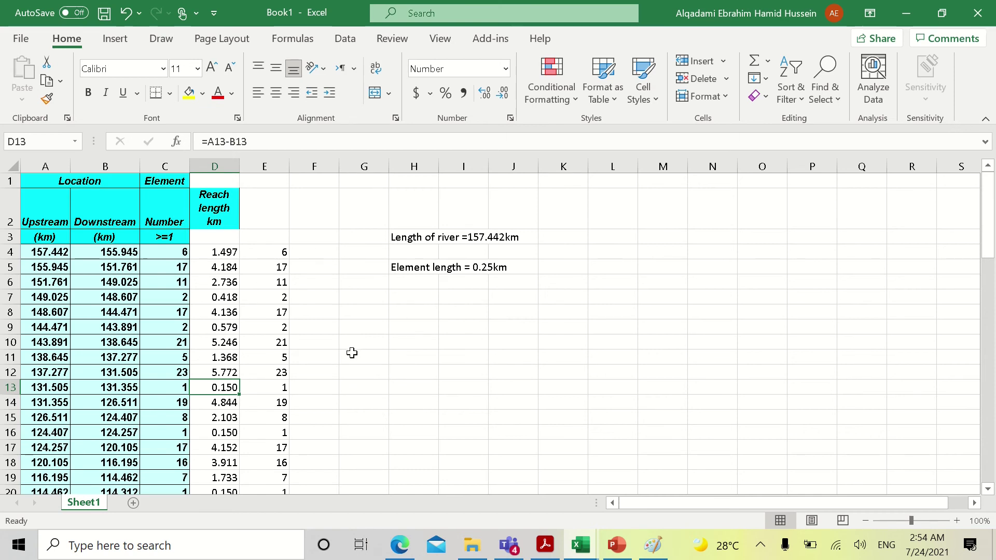
# Add the note "Element length = 0.15km" in cell H7, below the 0.25 km note
pyautogui.click(411, 283)
pyautogui.click(406, 298)
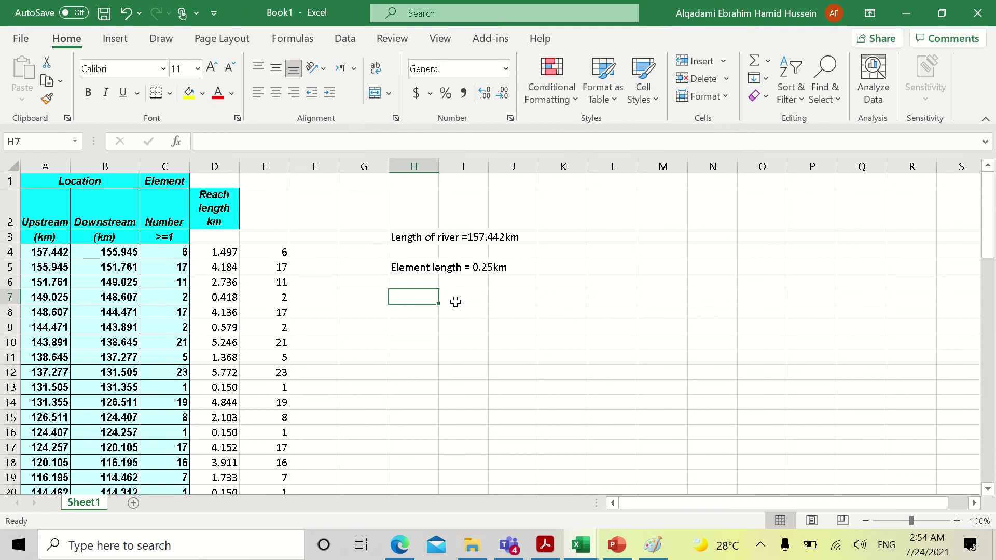
pyautogui.write('Elemen')
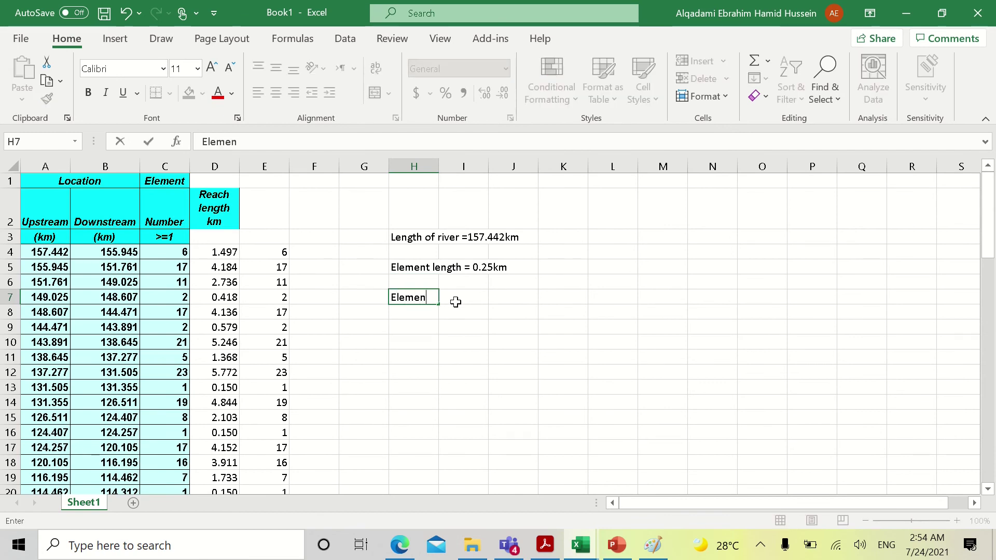
pyautogui.write('t length = 0.')
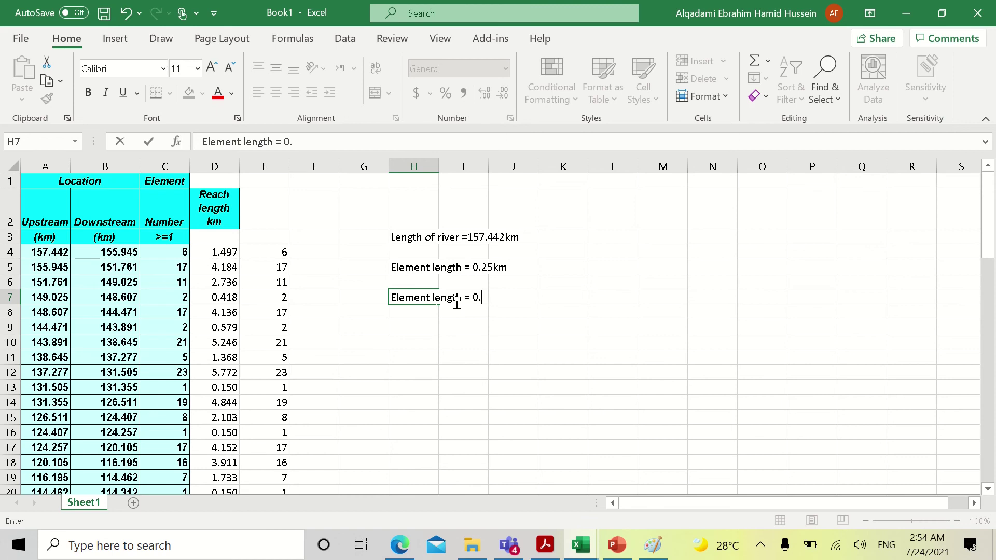
pyautogui.write('15km')
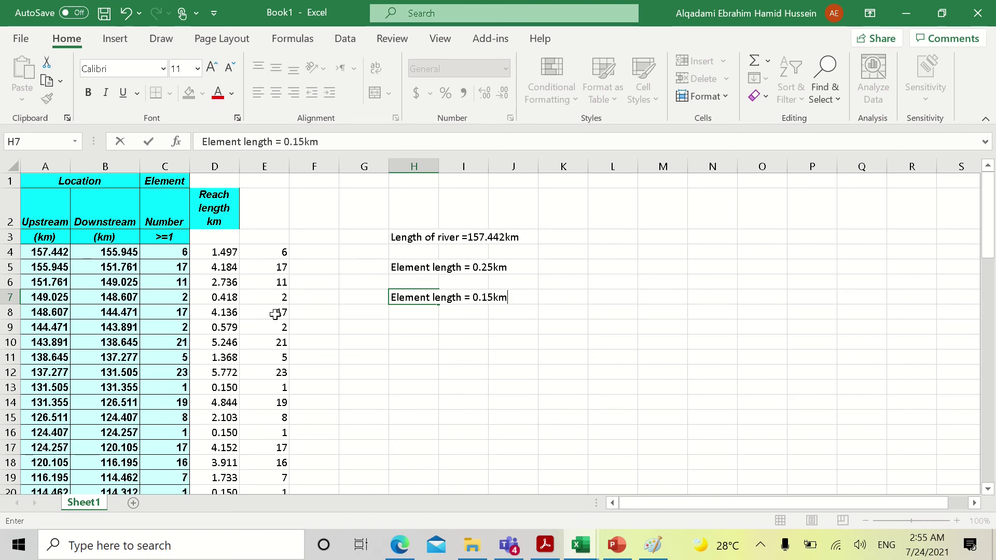
# Calculate the first reach's element number for the 0.15 km element length in F4 with the formula =D4/0.15
pyautogui.click(325, 252)
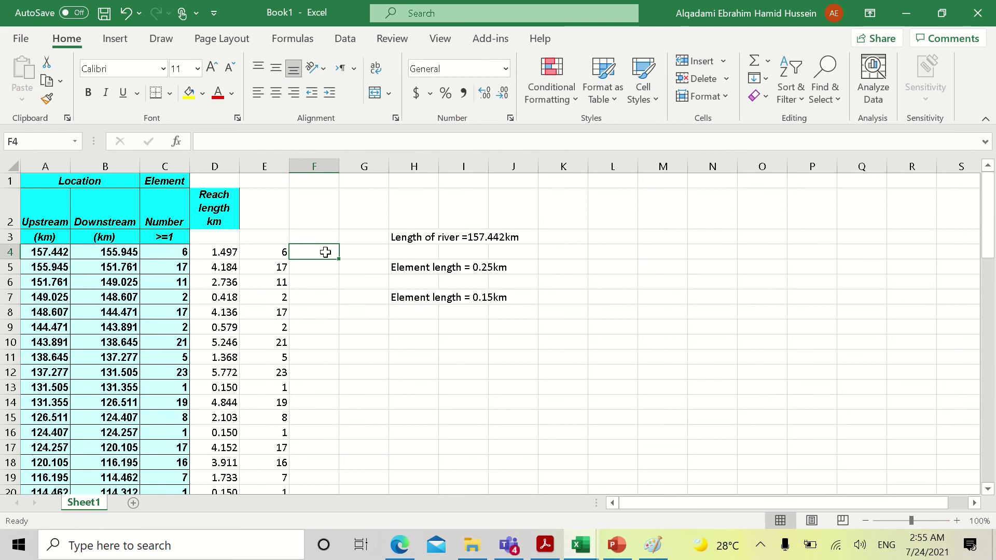
pyautogui.write('=')
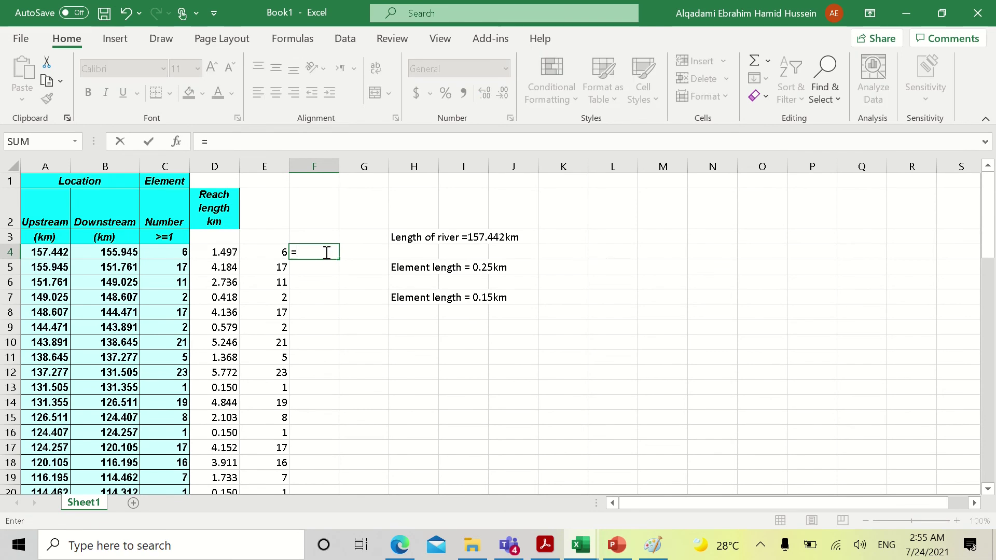
pyautogui.click(228, 252)
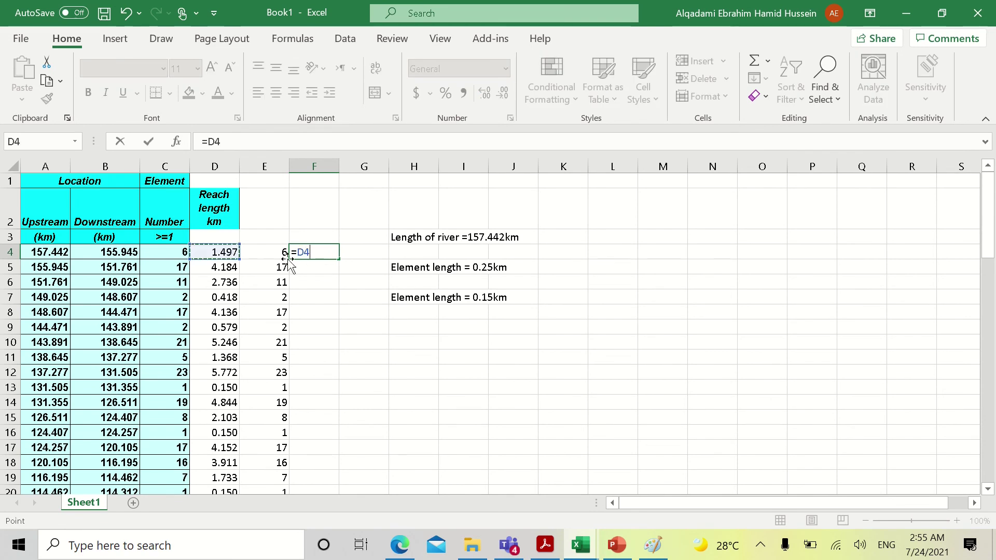
pyautogui.write('/')
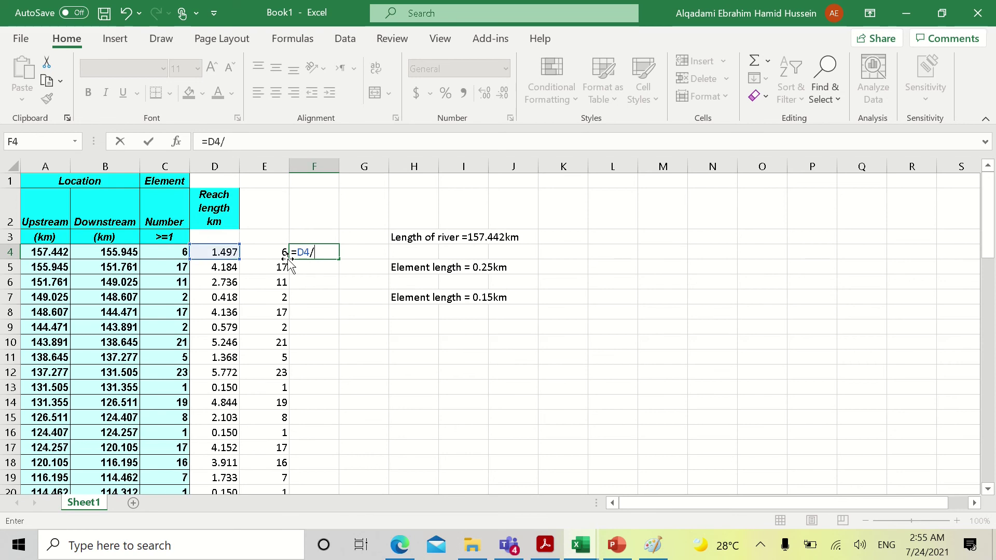
pyautogui.write('0.15')
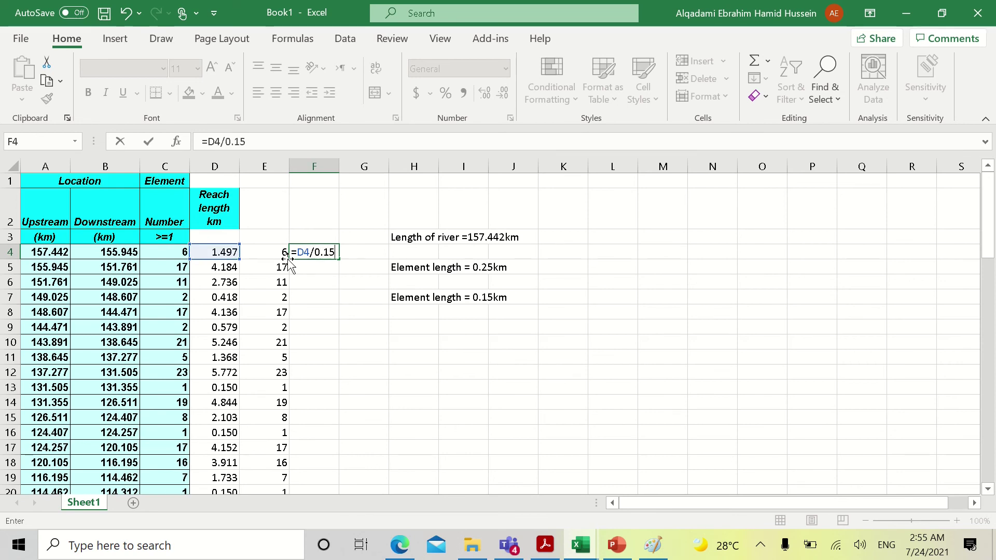
pyautogui.press('Return')
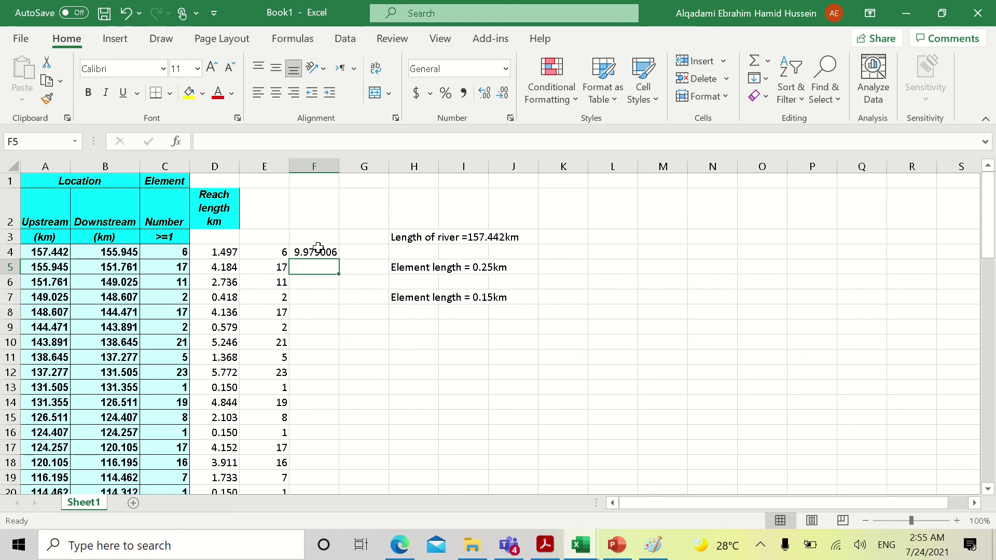
# Format F4 to show no decimal places and fill its formula down column F to row 75
pyautogui.click(318, 253)
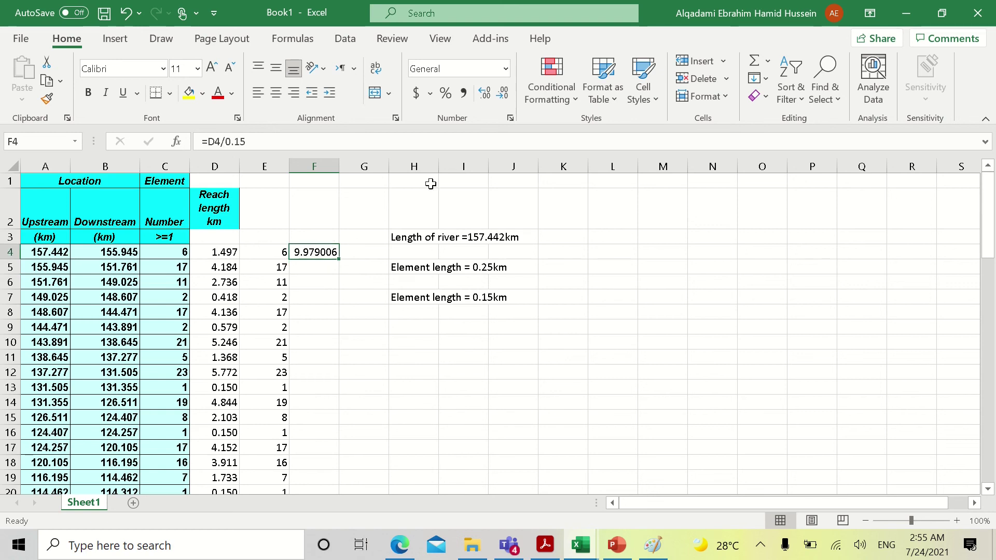
pyautogui.click(500, 96)
pyautogui.click(501, 97)
pyautogui.click(500, 99)
pyautogui.click(500, 99)
pyautogui.click(500, 98)
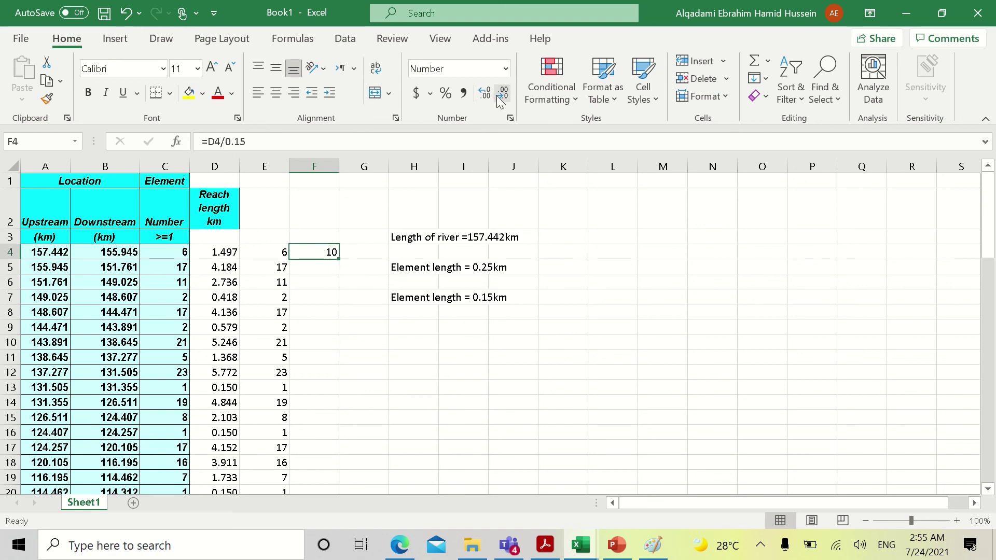
pyautogui.doubleClick(339, 258)
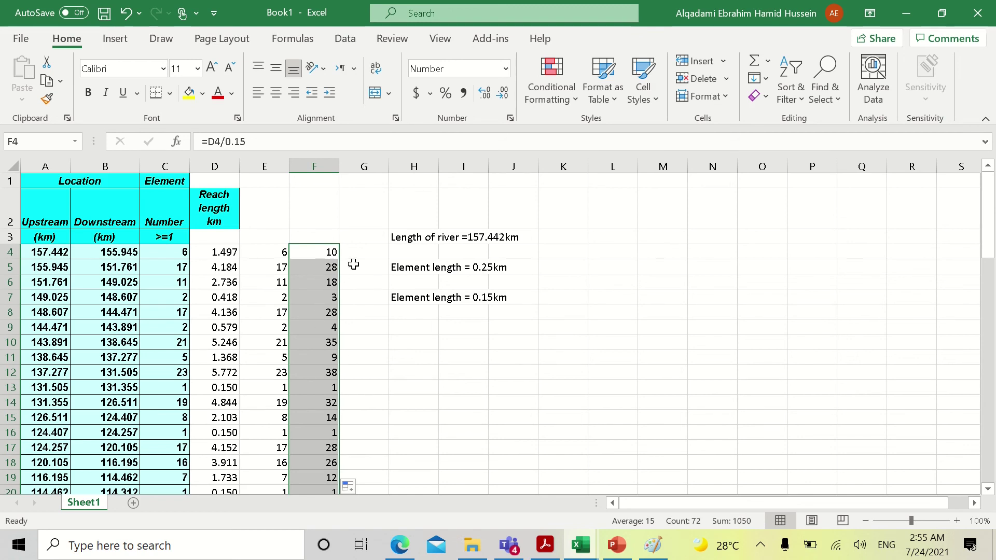
pyautogui.scroll(-1, 343, 280)
pyautogui.scroll(1, 344, 282)
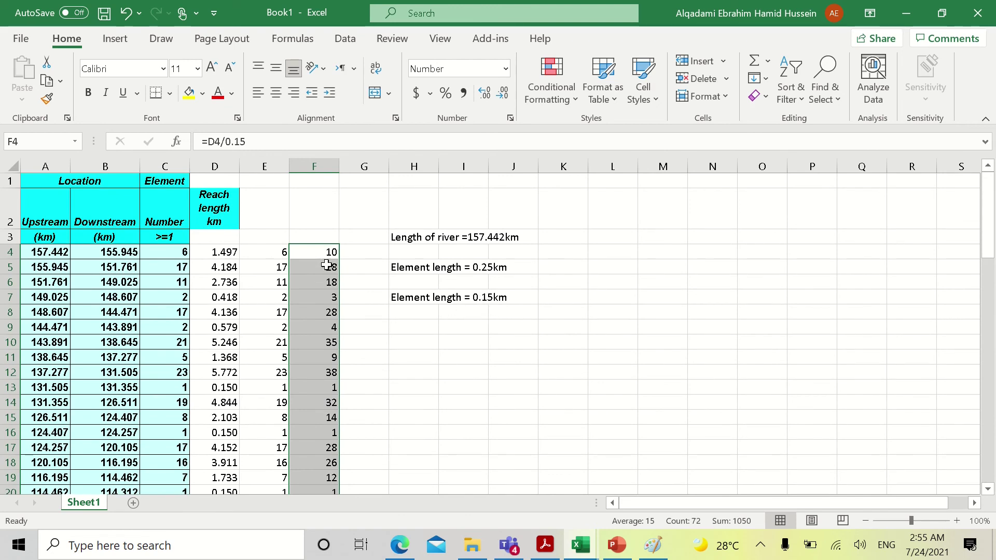
pyautogui.scroll(-12, 335, 264)
pyautogui.scroll(-10, 343, 265)
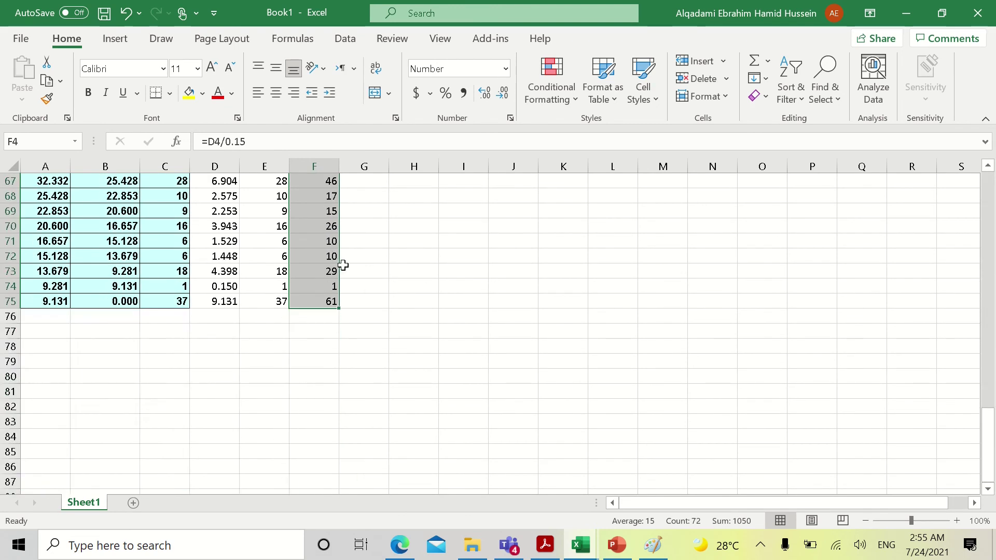
pyautogui.scroll(20, 322, 274)
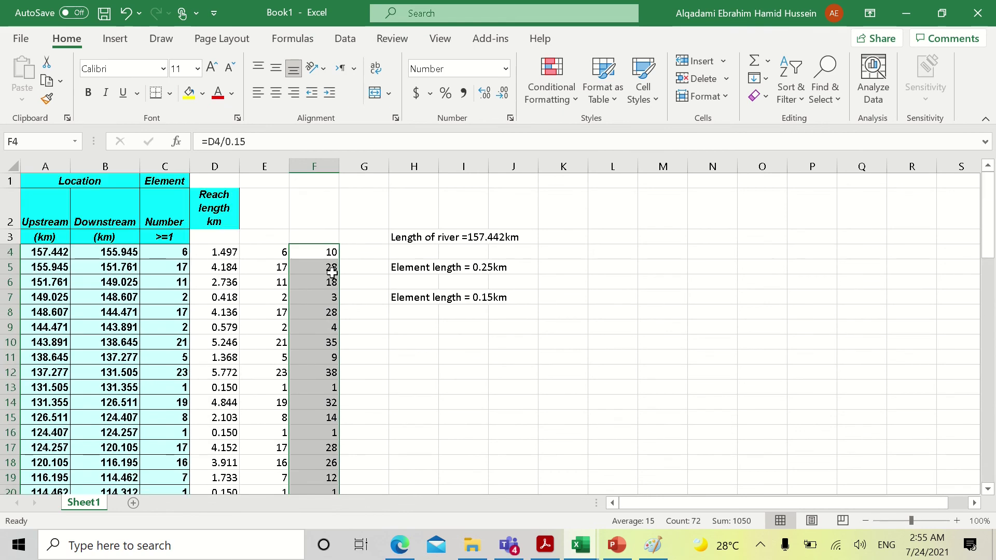
# Copy the element numbers from column F and paste them as values from J10 down in the Reach sheet of Q2KMasterv2_12b1
pyautogui.hotkey('ctrl', 'c')
pyautogui.moveTo(580, 545)
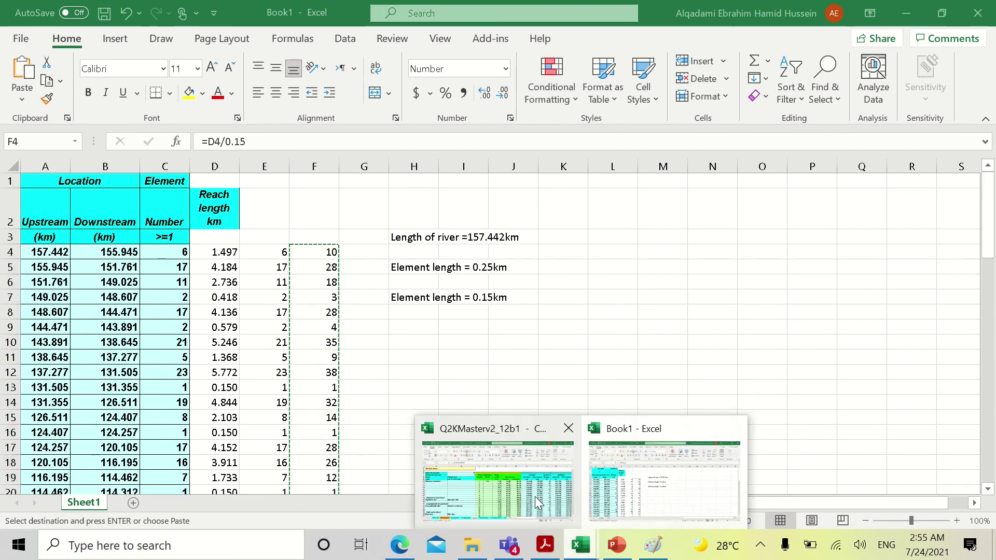
pyautogui.click(534, 497)
pyautogui.click(810, 263)
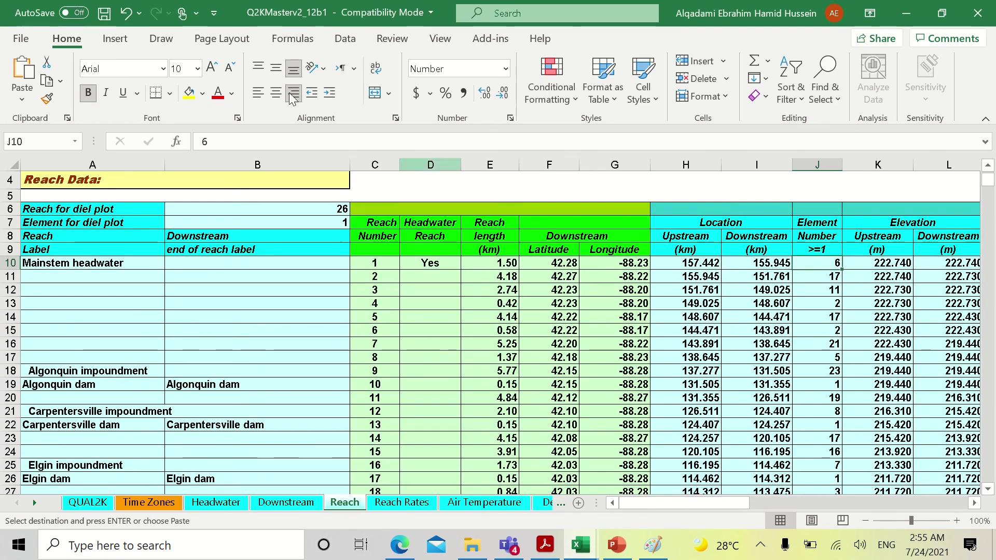
pyautogui.click(20, 98)
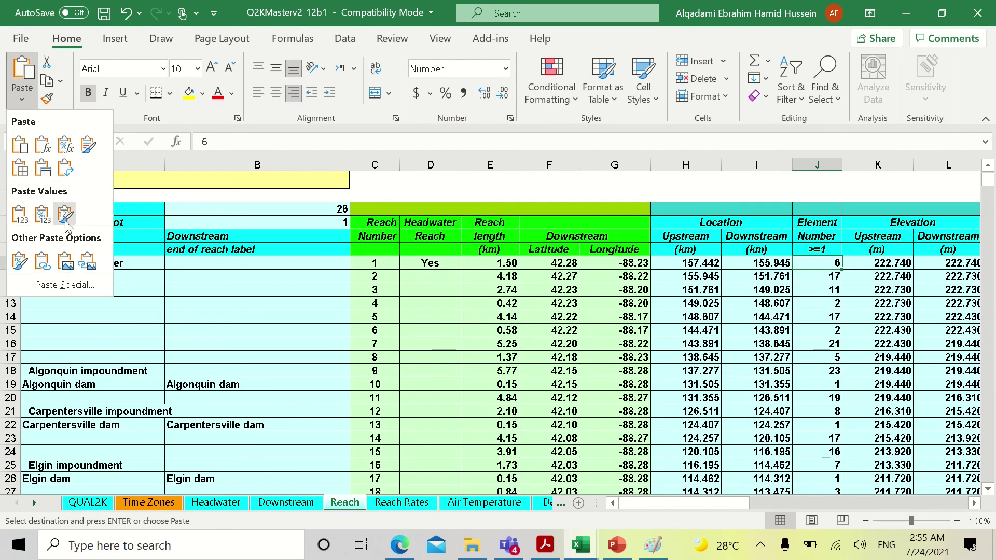
pyautogui.click(20, 218)
# Review the upstream and downstream elevations of the reaches in columns K and L, starting at row 10
pyautogui.moveTo(675, 501); pyautogui.dragTo(696, 500)
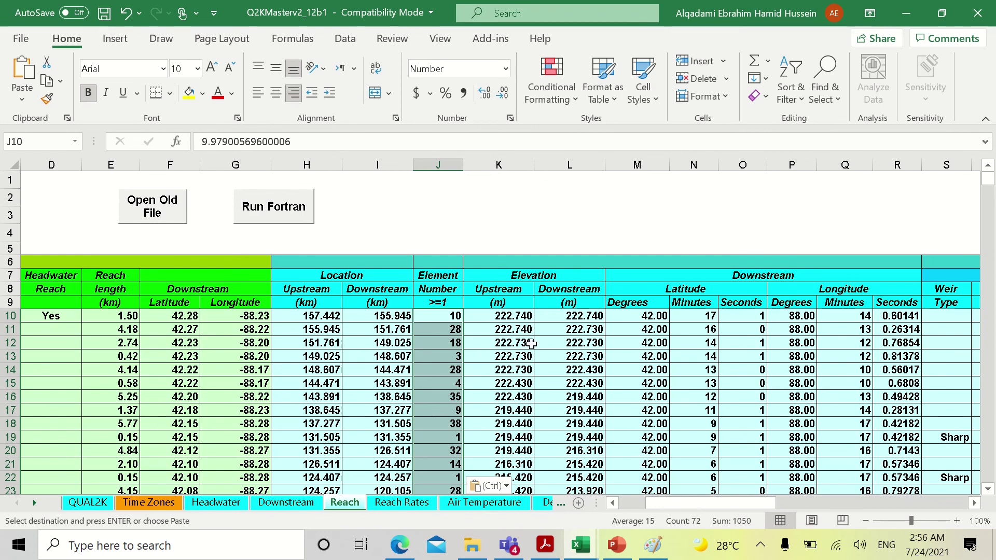
pyautogui.click(512, 317)
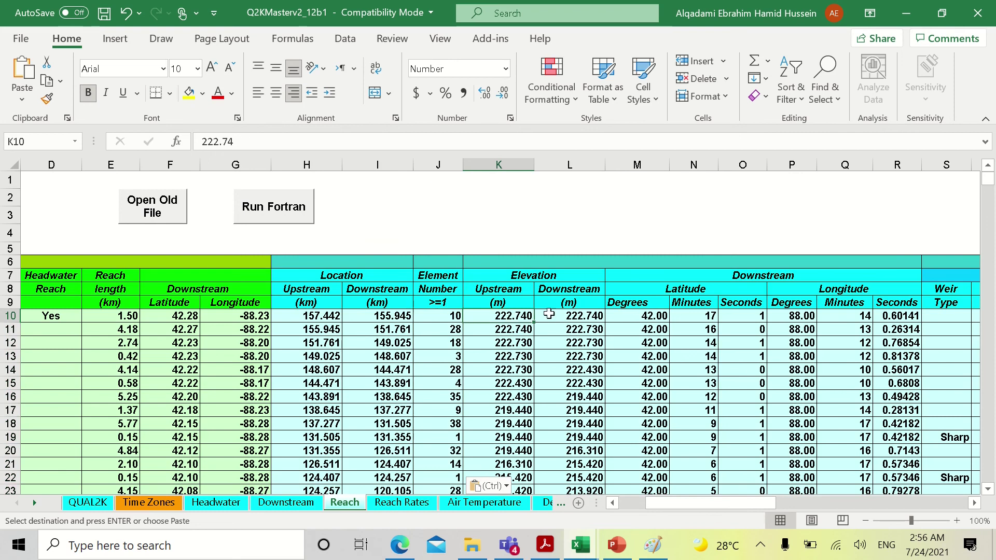
pyautogui.click(578, 315)
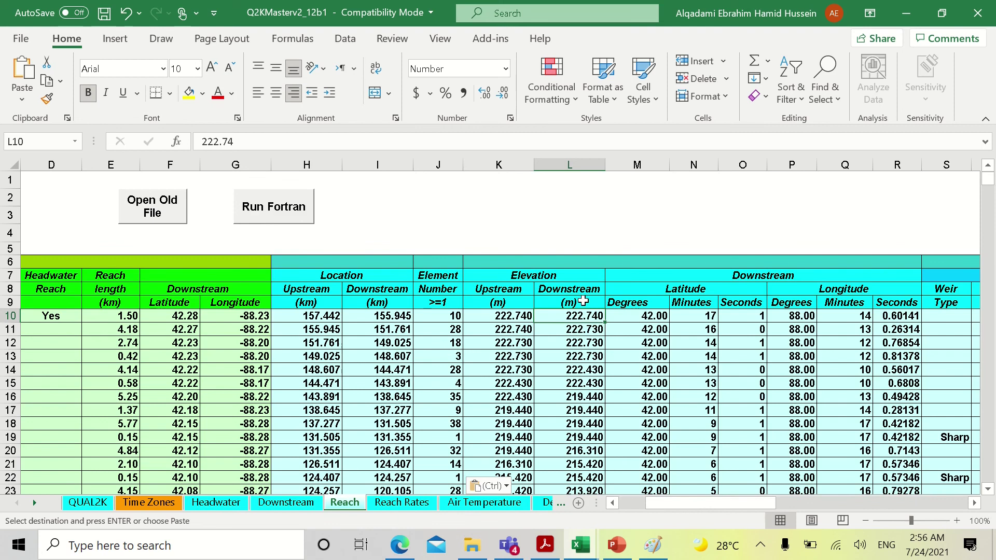
pyautogui.scroll(-1, 583, 300)
pyautogui.scroll(-12, 583, 299)
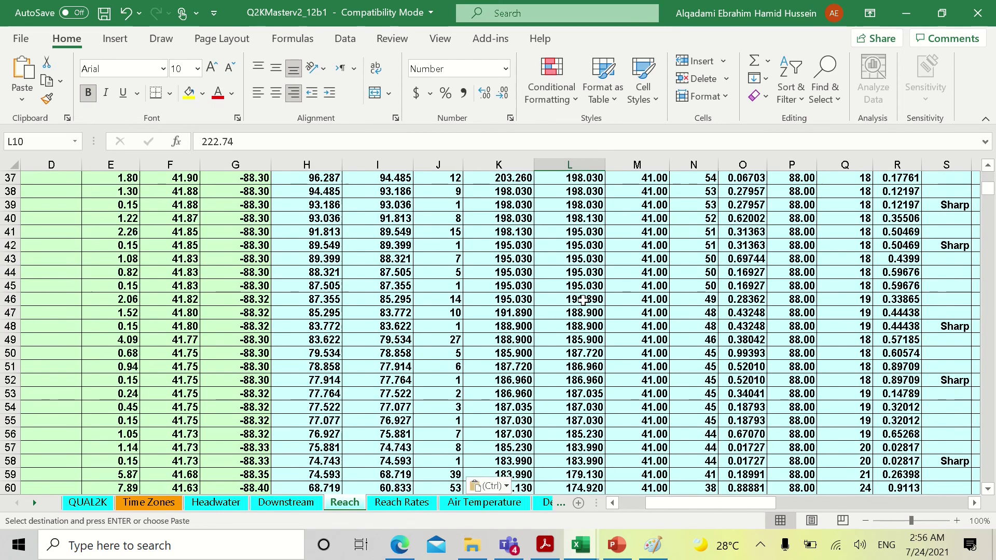
pyautogui.scroll(-8, 583, 300)
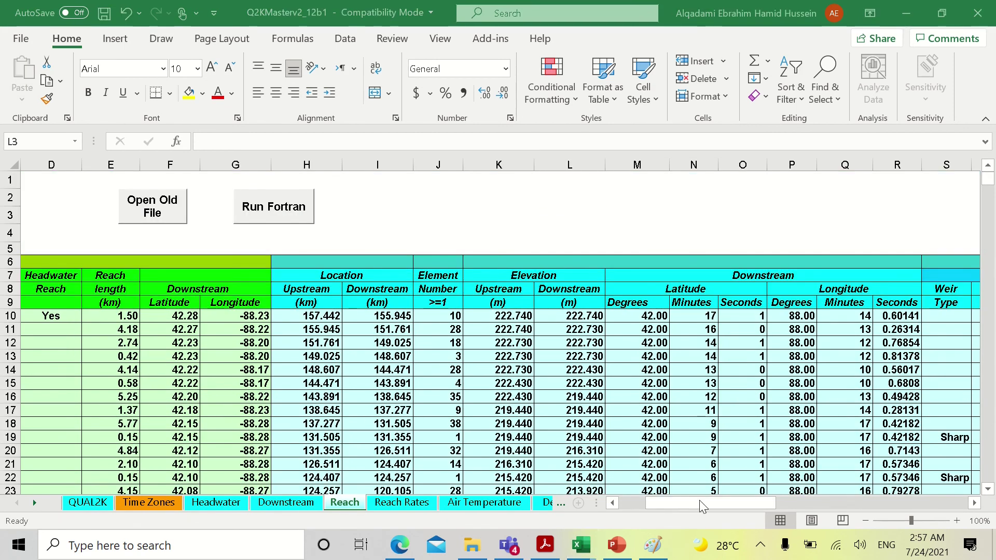
# Examine the downstream latitude and longitude columns M to R and relate them to the reach labels
pyautogui.moveTo(701, 505); pyautogui.dragTo(743, 506)
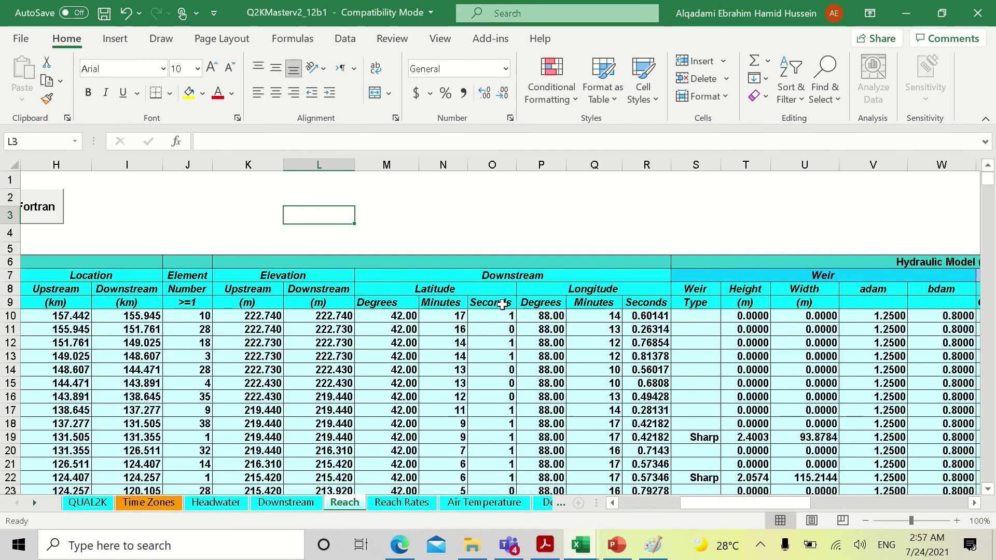
pyautogui.moveTo(736, 505); pyautogui.dragTo(675, 506)
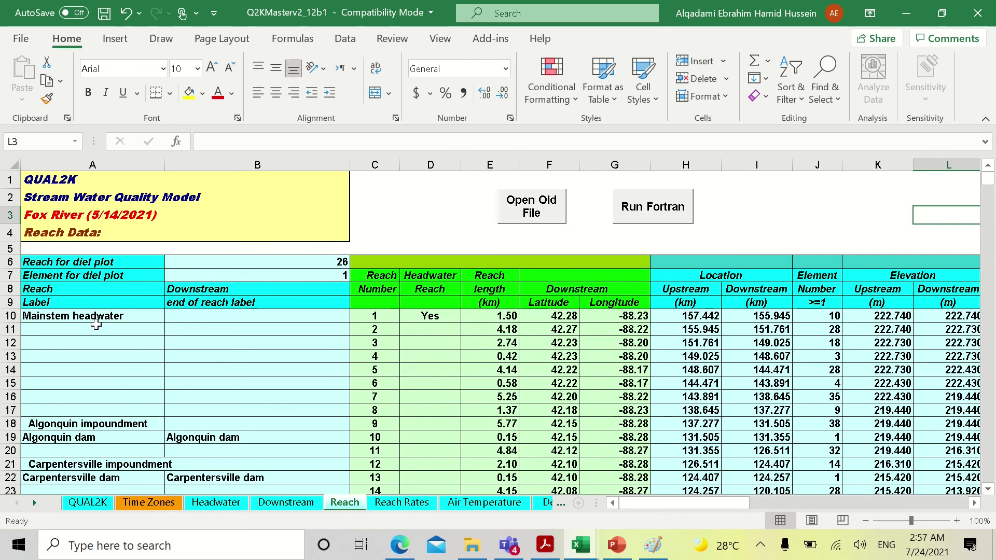
pyautogui.moveTo(683, 505); pyautogui.dragTo(772, 506)
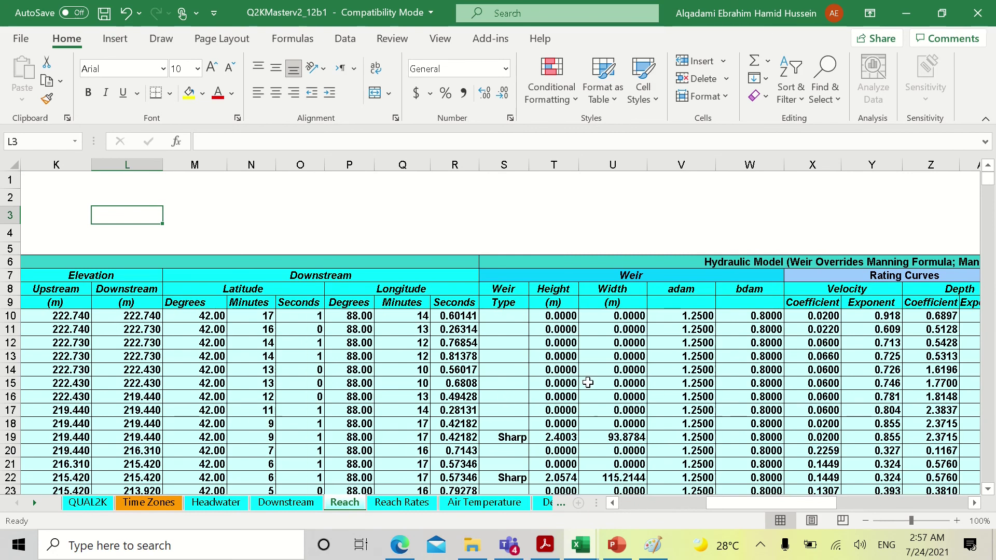
# Examine the hydraulic model headings for Weir, Rating Curves and Manning Formula, ending on the Velocity heading in X8
pyautogui.moveTo(755, 504); pyautogui.dragTo(799, 506)
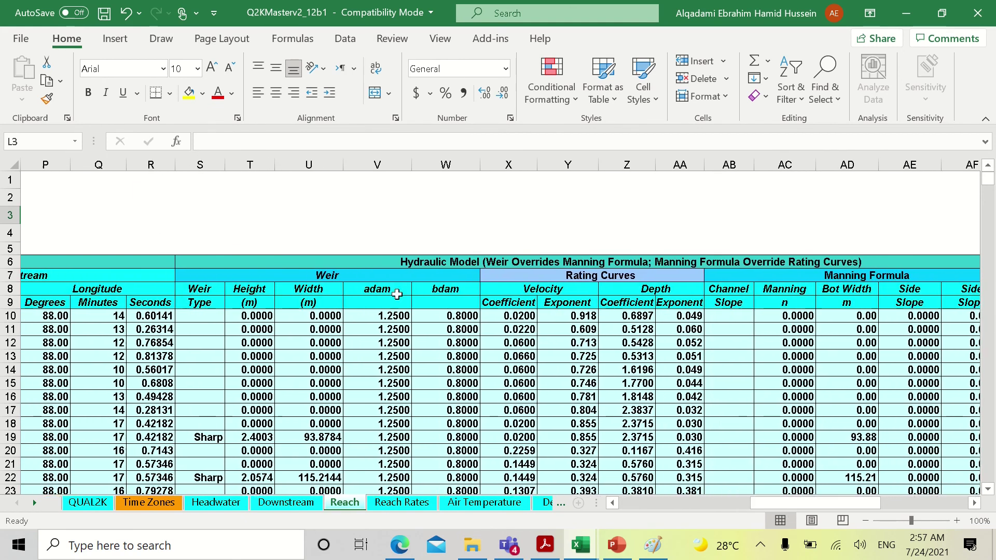
pyautogui.click(317, 277)
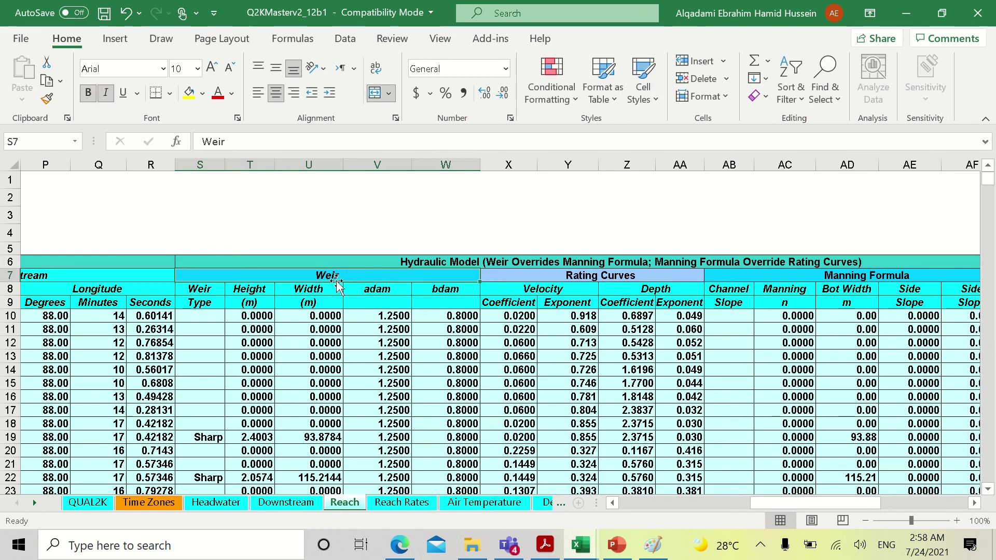
pyautogui.click(565, 276)
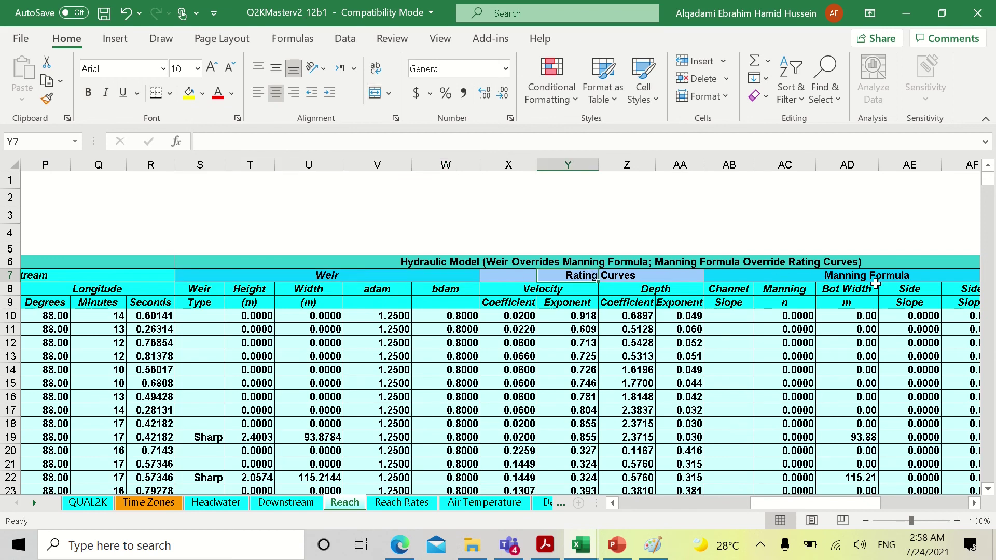
pyautogui.click(857, 275)
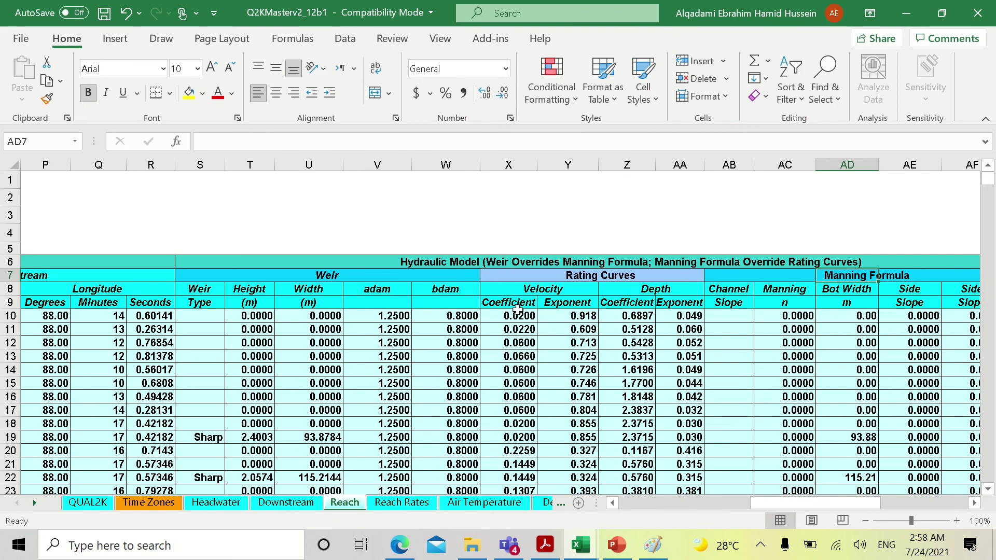
pyautogui.scroll(-1, 492, 281)
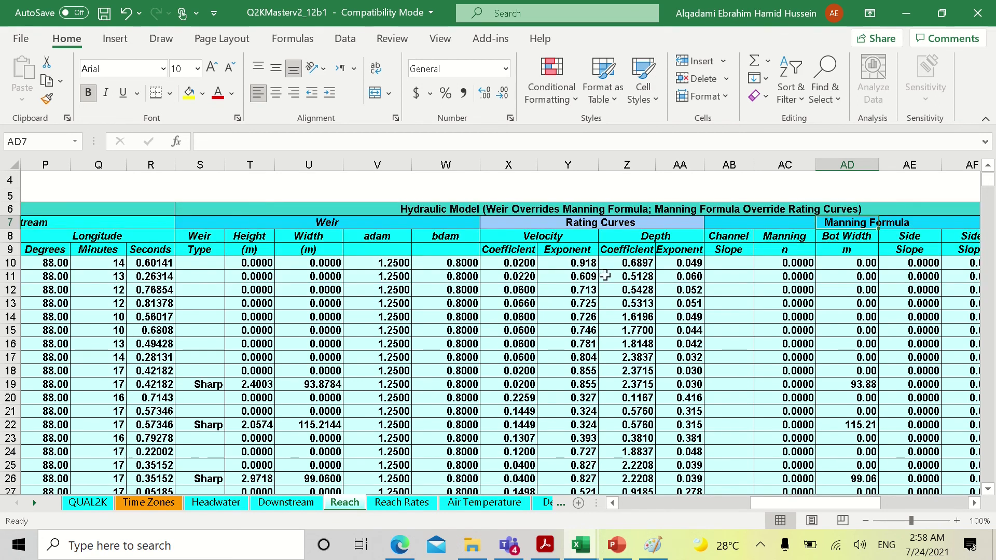
pyautogui.click(592, 223)
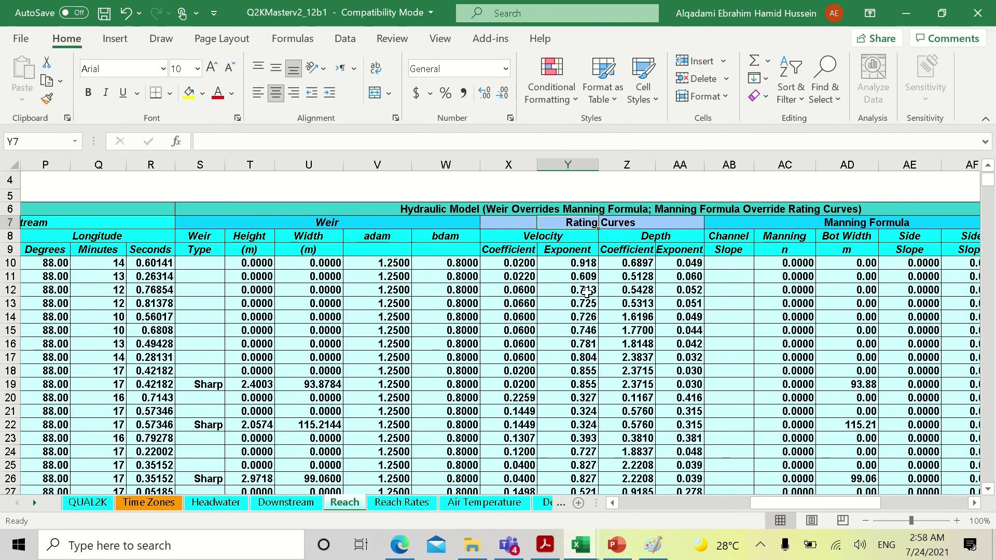
pyautogui.click(539, 232)
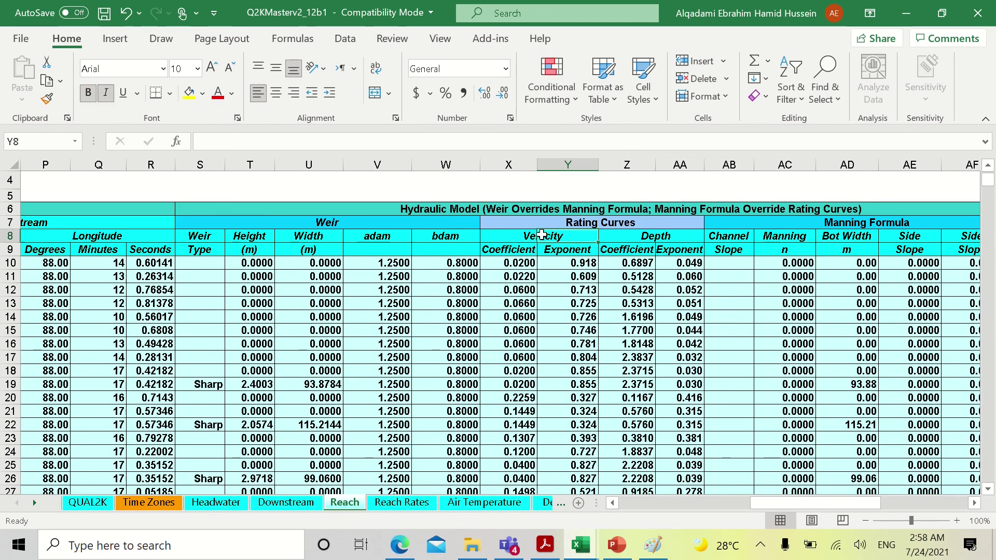
pyautogui.click(534, 238)
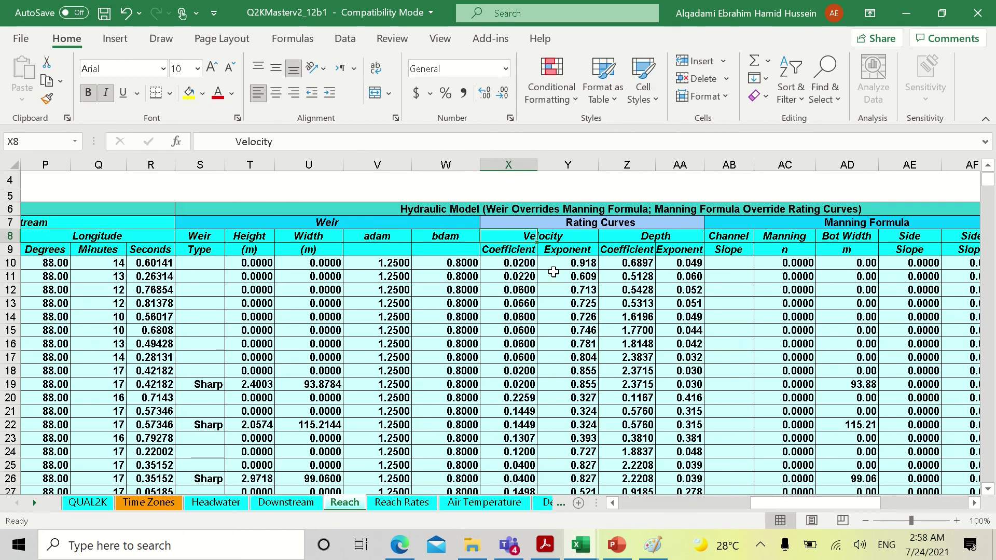
# Check the dams on the Fox River sketch in Paint and select the Algonquin dam's weir type in S19 of the Reach sheet
pyautogui.click(653, 544)
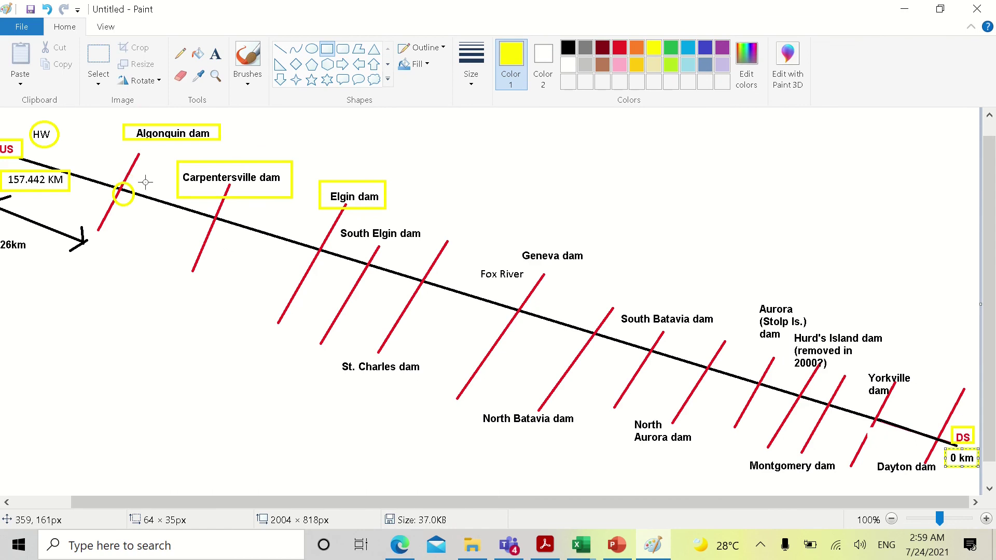
pyautogui.click(904, 10)
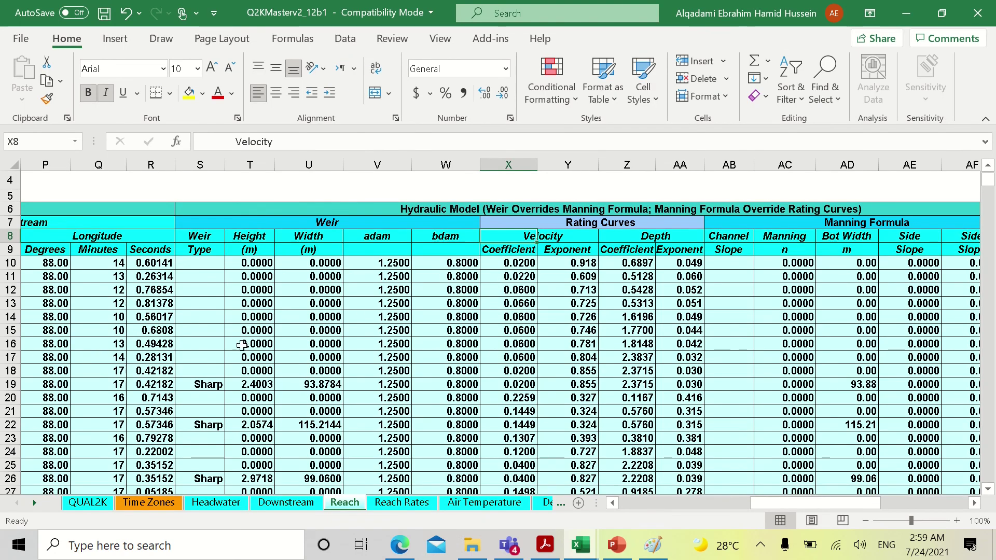
pyautogui.scroll(-1, 213, 333)
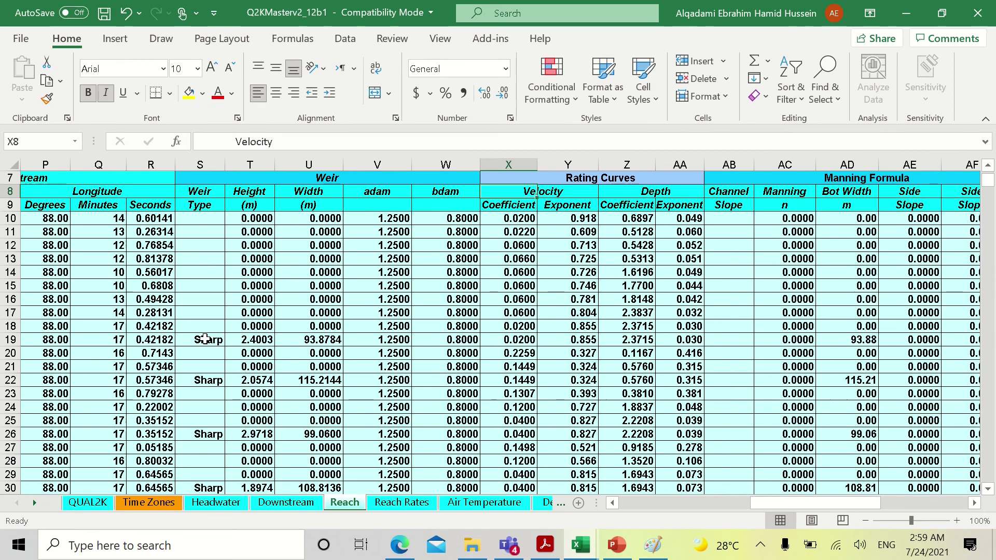
pyautogui.click(206, 338)
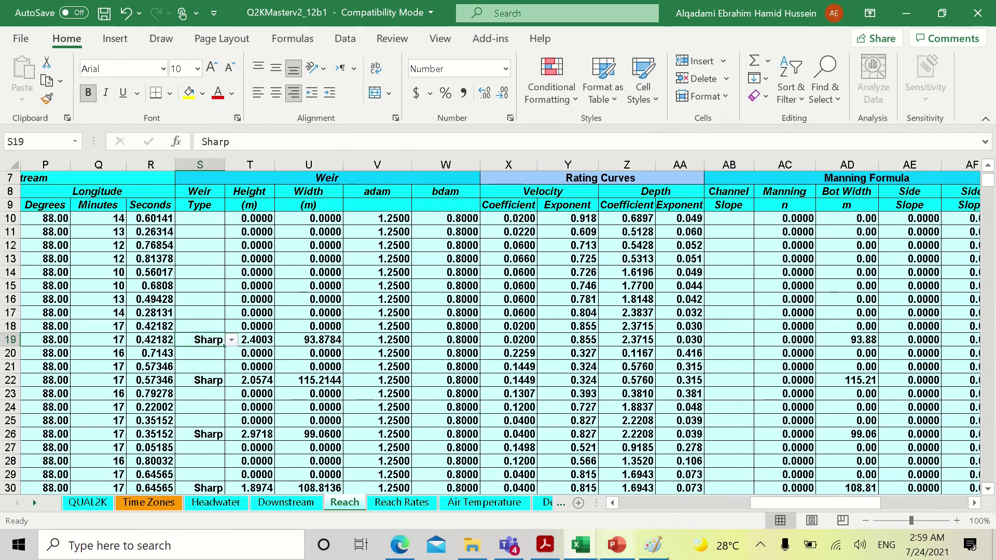
# Check the Algonquin dam on the Paint sketch, and switch its weir type in S19 to Broad and back to Sharp
pyautogui.click(653, 545)
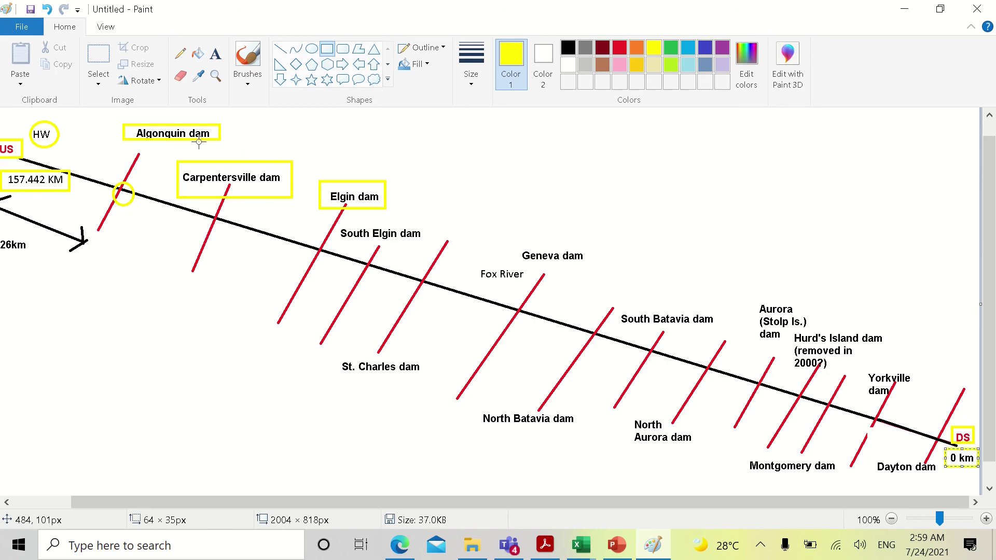
pyautogui.click(904, 9)
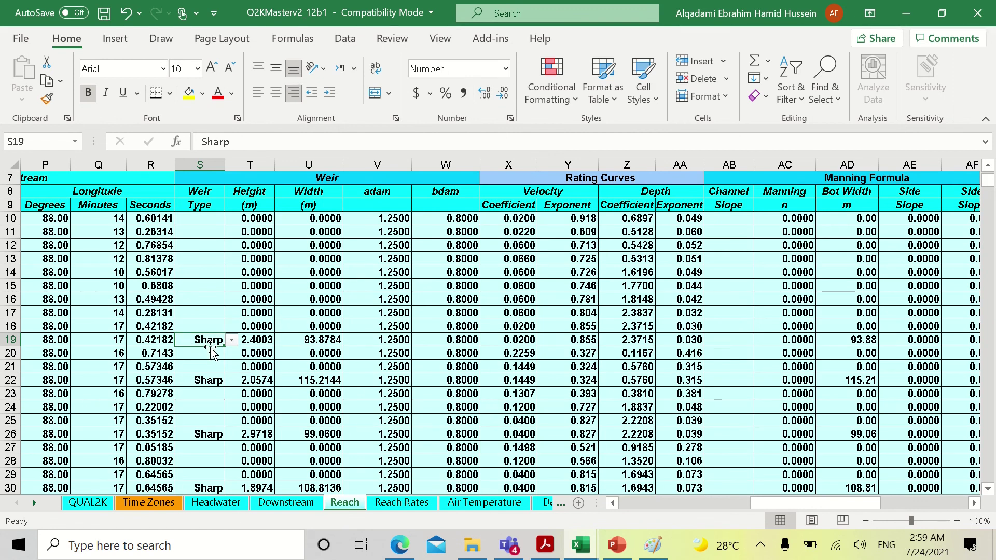
pyautogui.click(230, 342)
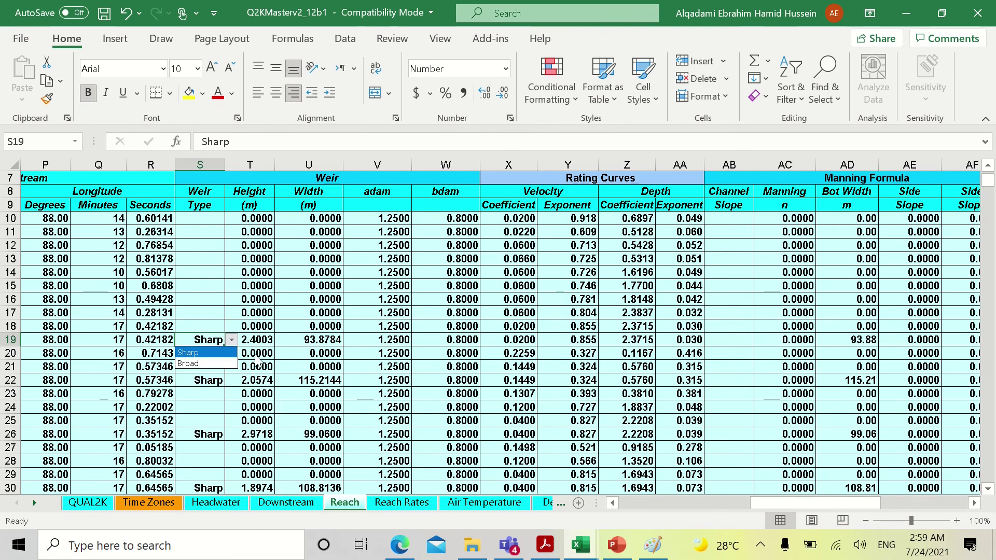
pyautogui.click(200, 368)
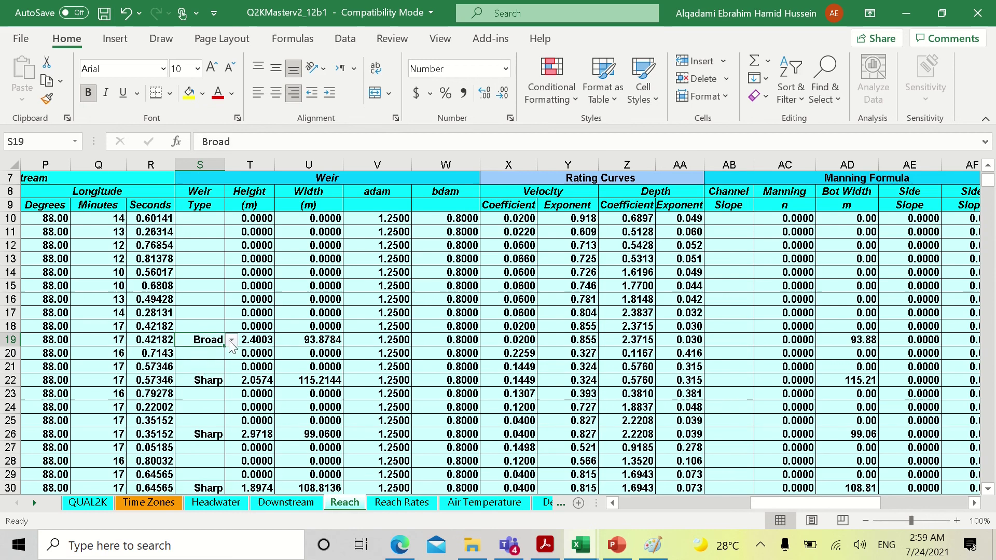
pyautogui.click(231, 340)
pyautogui.click(204, 352)
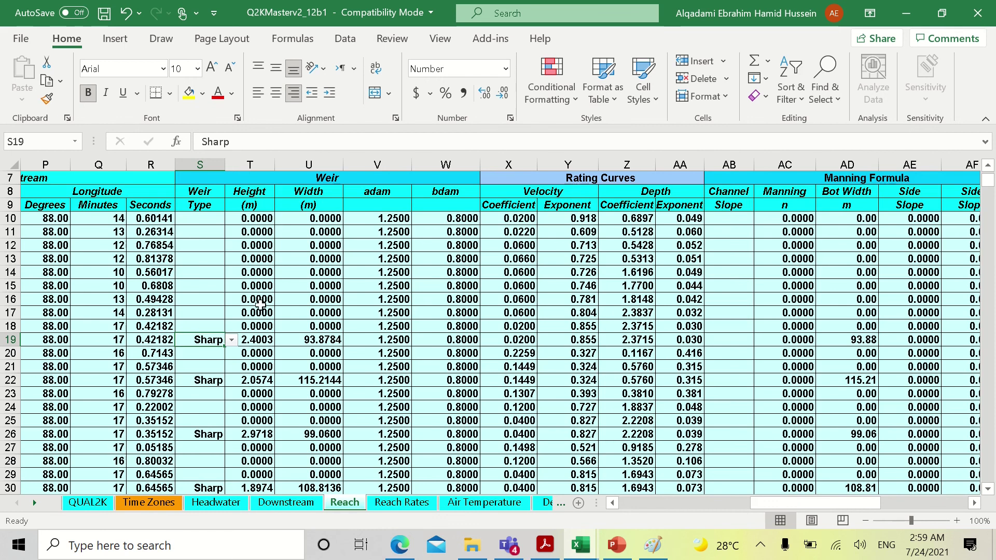
# Examine the Algonquin dam's weir height, width, adam and bdam values in T19 to W19
pyautogui.click(252, 341)
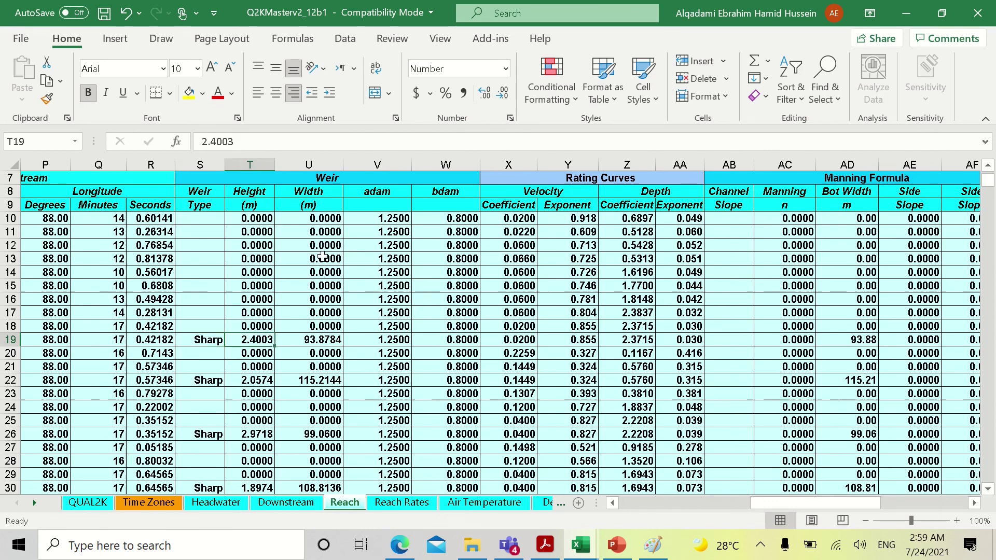
pyautogui.click(322, 340)
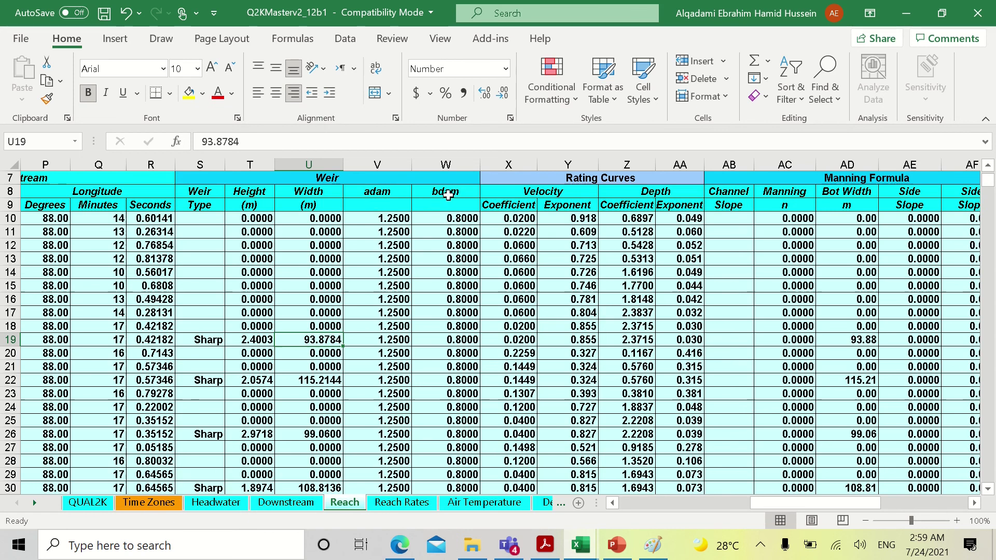
pyautogui.click(406, 344)
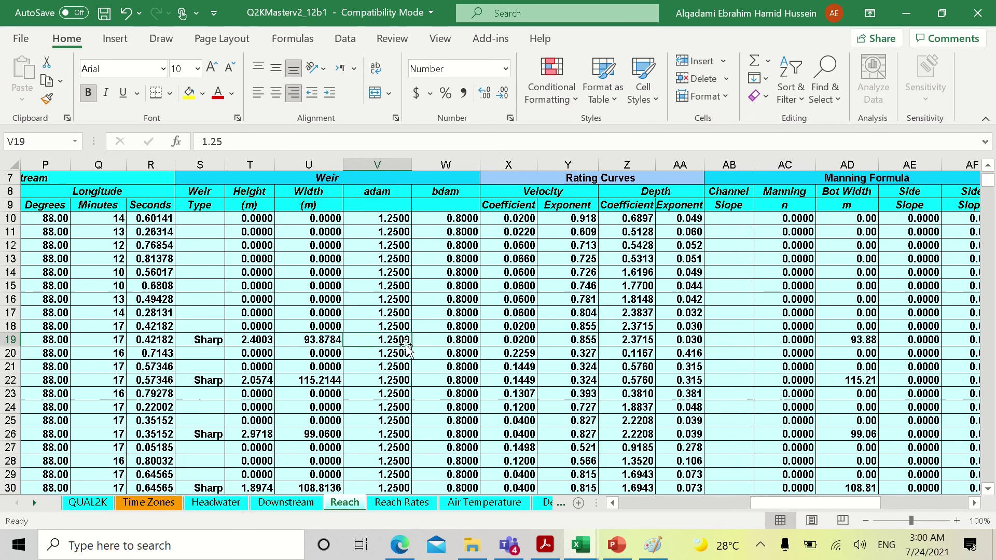
pyautogui.click(456, 341)
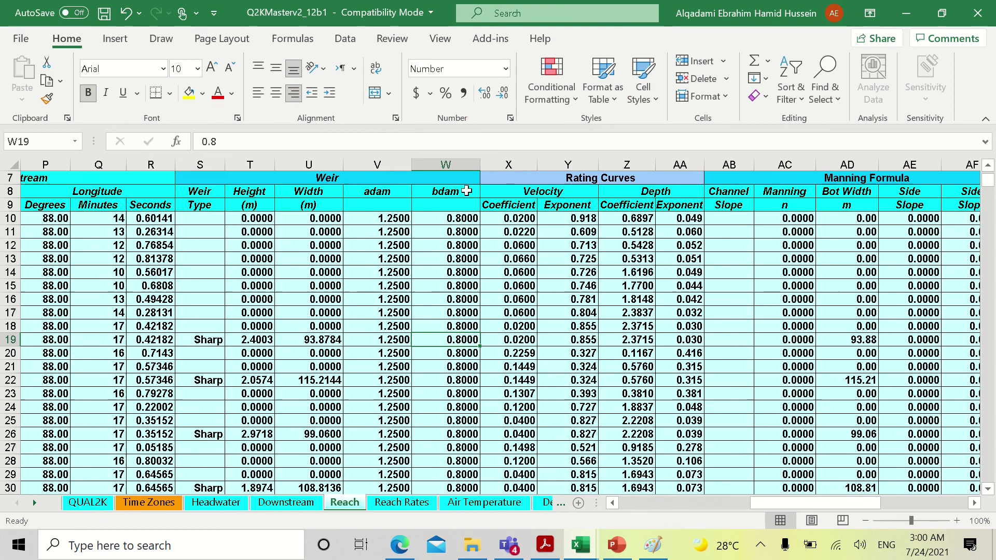
# Review the Manning Formula bottom widths of the dam reaches in AD19, AD22 and AD26
pyautogui.moveTo(762, 497); pyautogui.dragTo(799, 499)
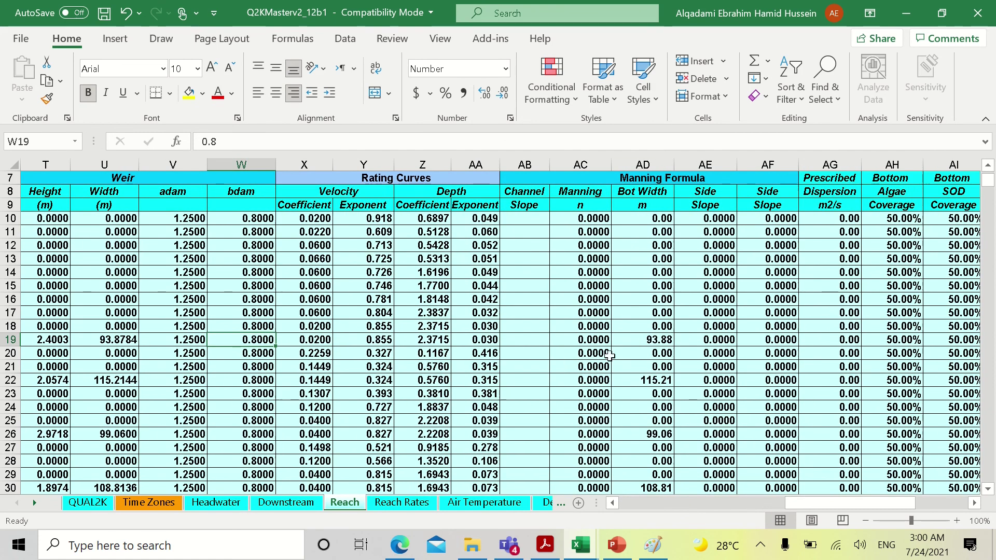
pyautogui.click(667, 341)
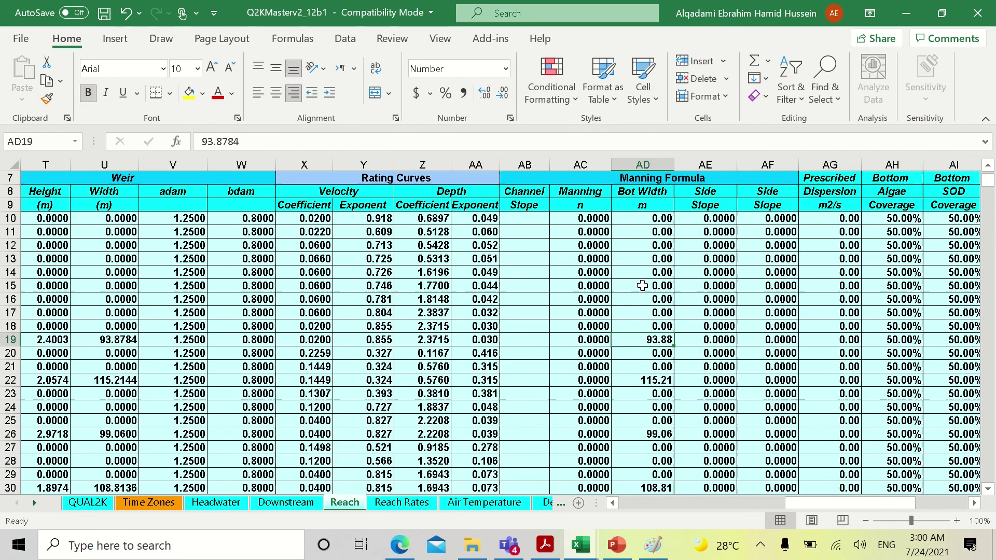
pyautogui.click(666, 388)
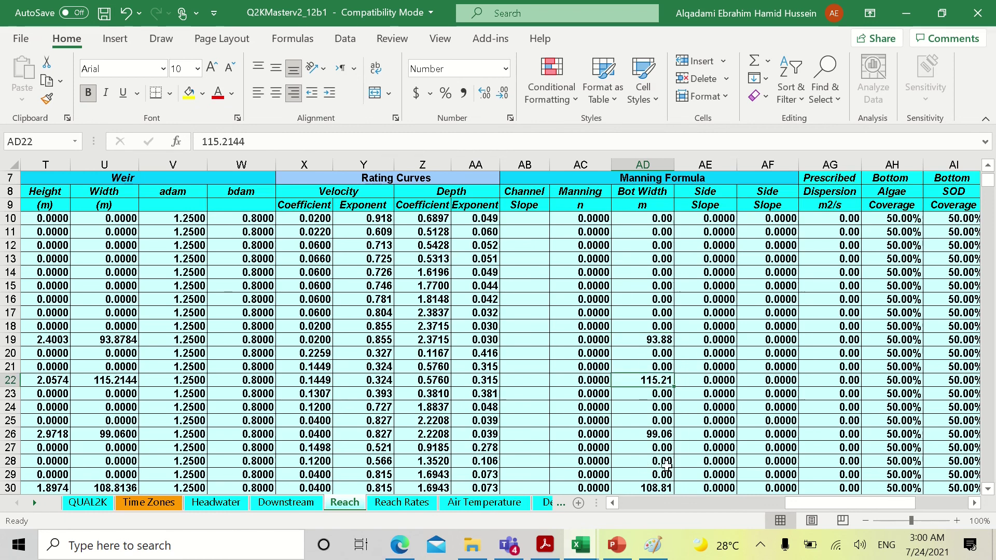
pyautogui.click(659, 438)
# Review the prescribed and bottom coverage columns AG to AN and compare them with the Manning Formula and Prescribed Dispersion columns on the Headwater sheet
pyautogui.moveTo(851, 503); pyautogui.dragTo(968, 475)
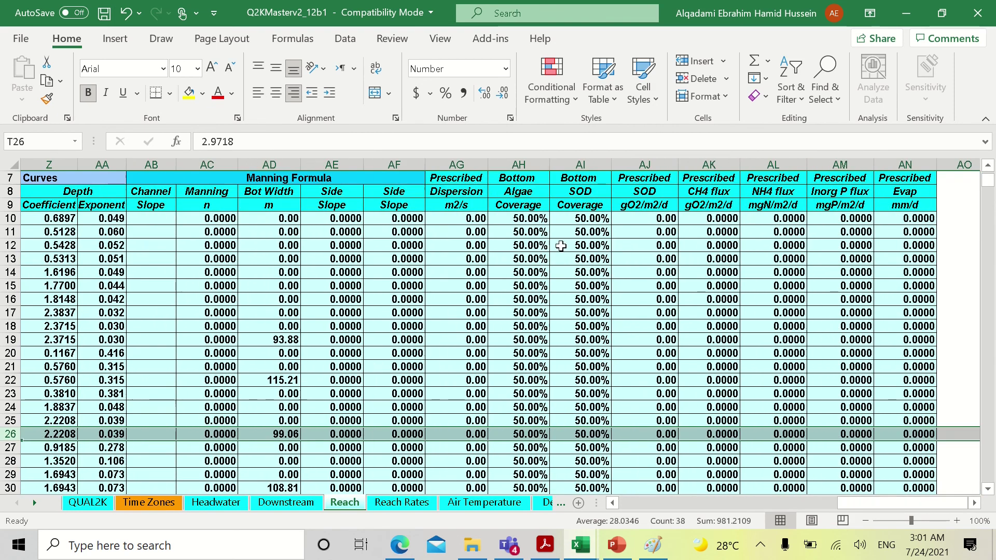
pyautogui.scroll(2, 560, 246)
pyautogui.scroll(-1, 476, 286)
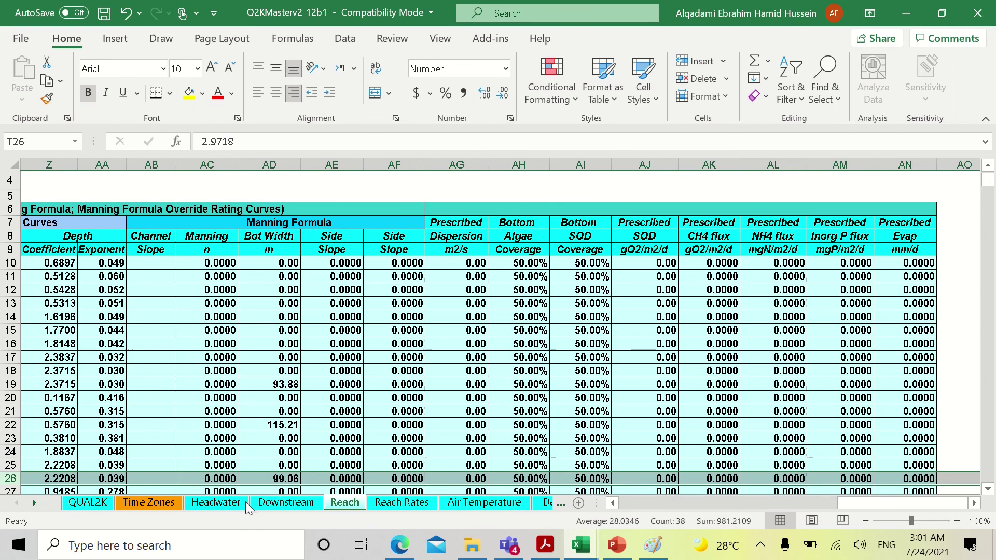
pyautogui.click(208, 506)
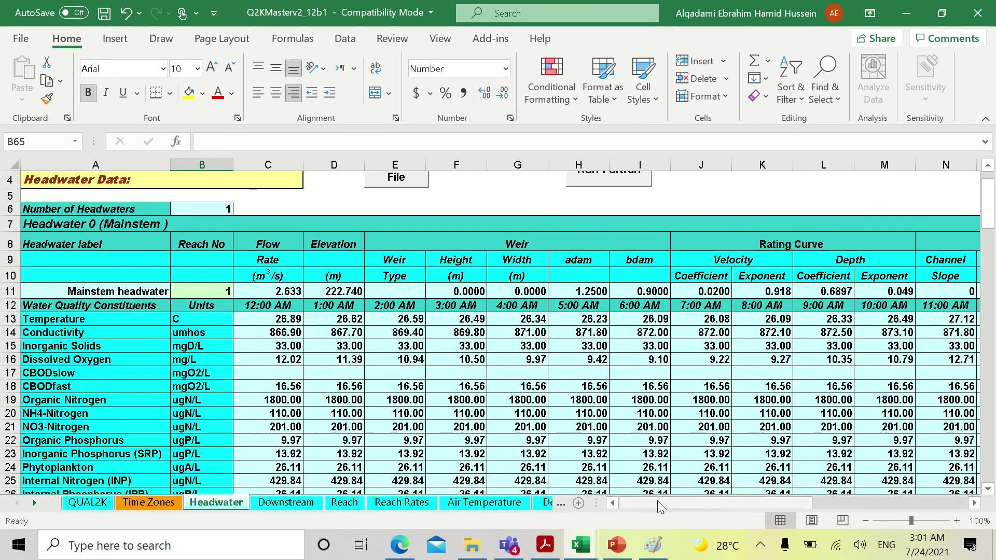
pyautogui.moveTo(658, 500); pyautogui.dragTo(783, 504)
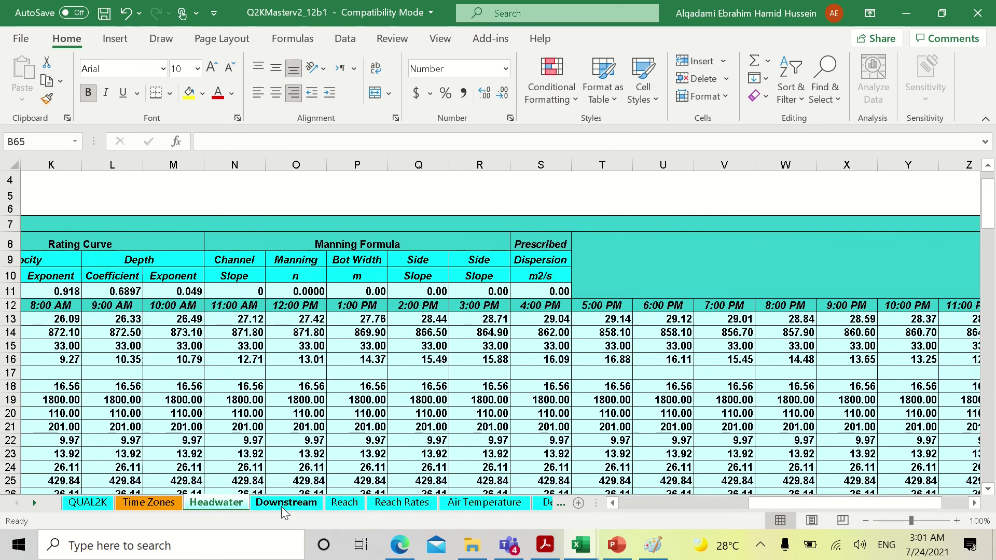
pyautogui.click(334, 504)
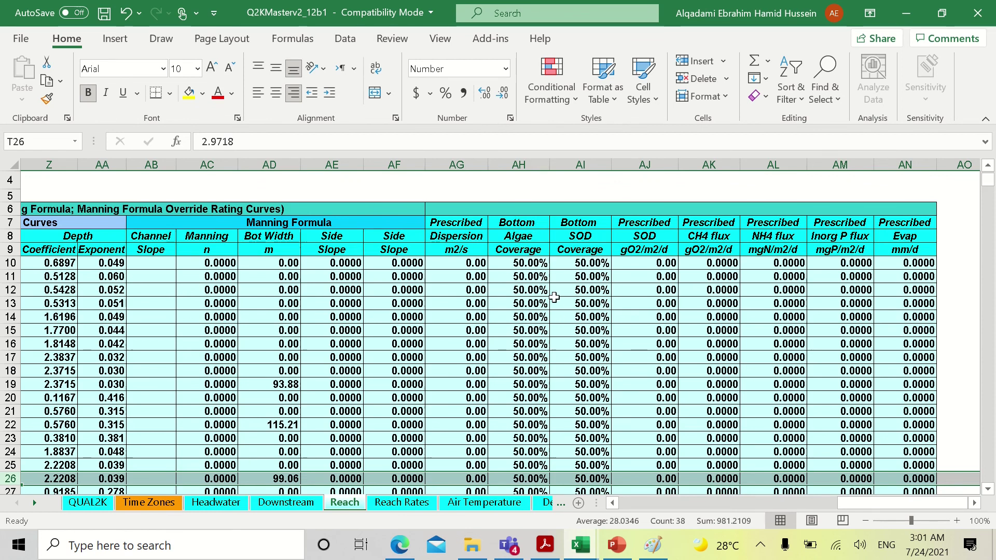
# Review the Bottom Algae Coverage column from AH10 down to the last reach and return to the start of the Reach sheet
pyautogui.click(538, 263)
pyautogui.scroll(-19, 542, 311)
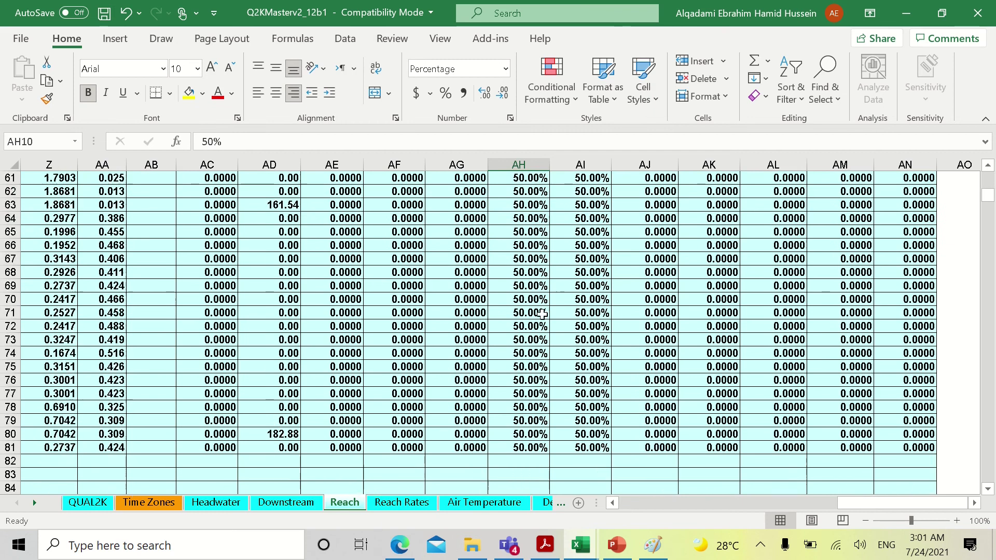
pyautogui.scroll(20, 542, 314)
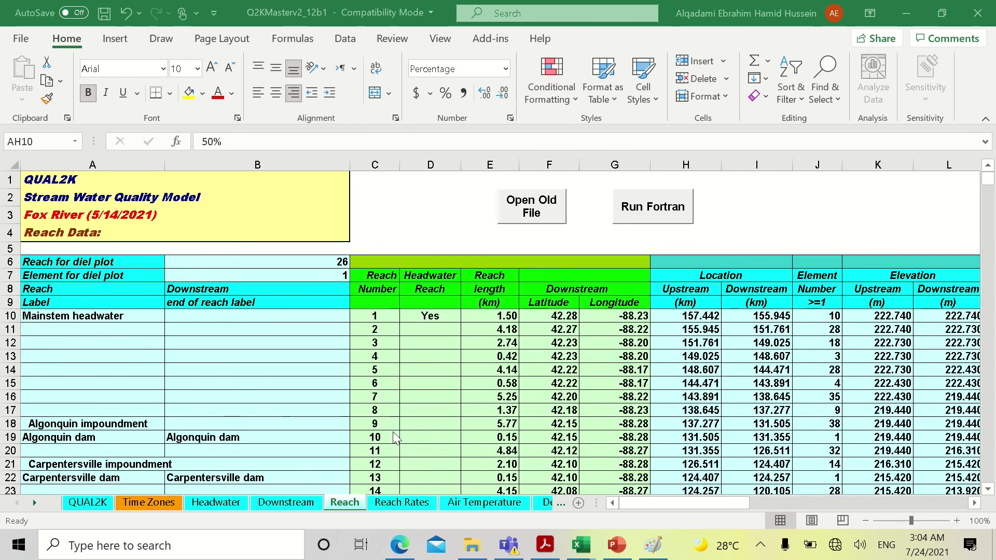
# Examine the diel plot reach and element settings in A6:B7 and match reach 26 to the St Charles impoundment in row 35
pyautogui.moveTo(103, 262); pyautogui.dragTo(241, 269)
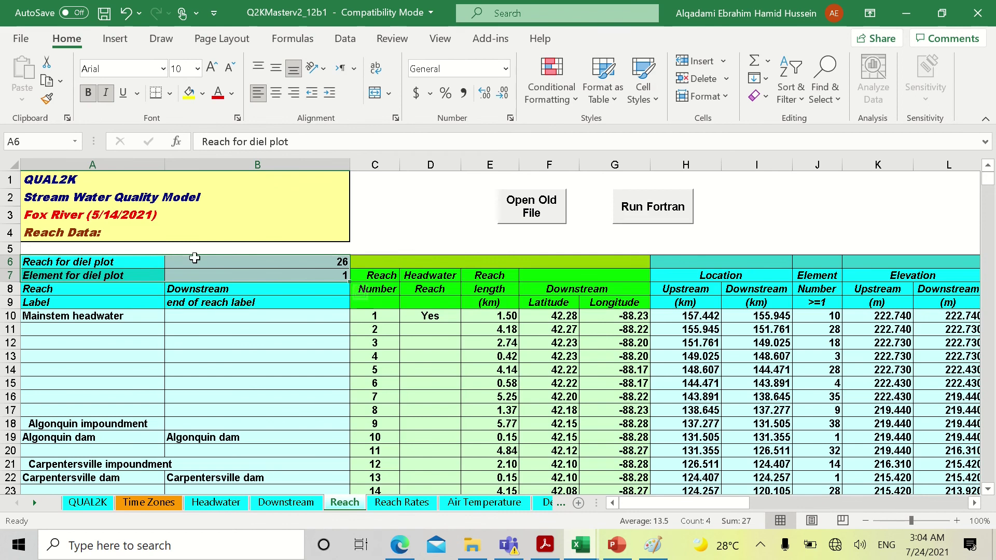
pyautogui.click(281, 262)
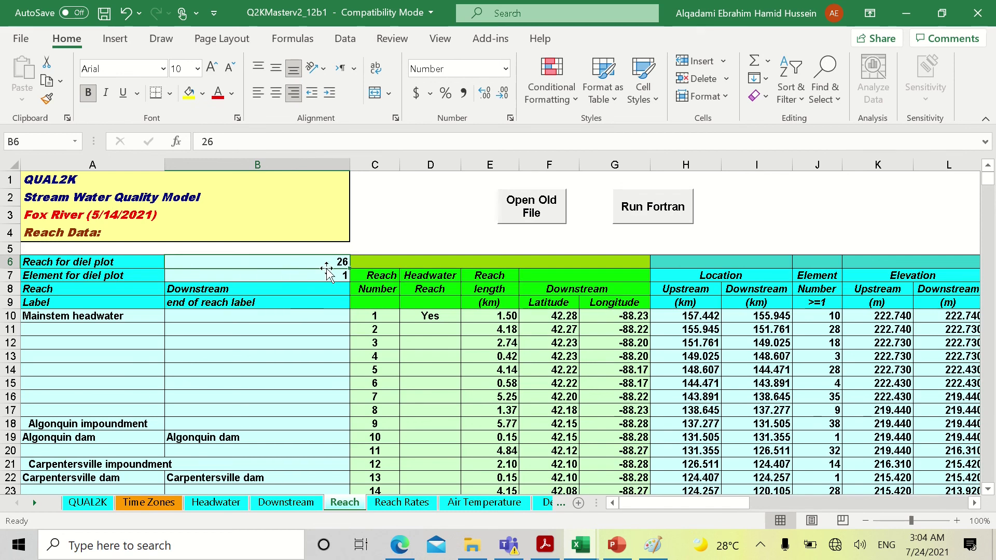
pyautogui.scroll(-4, 455, 390)
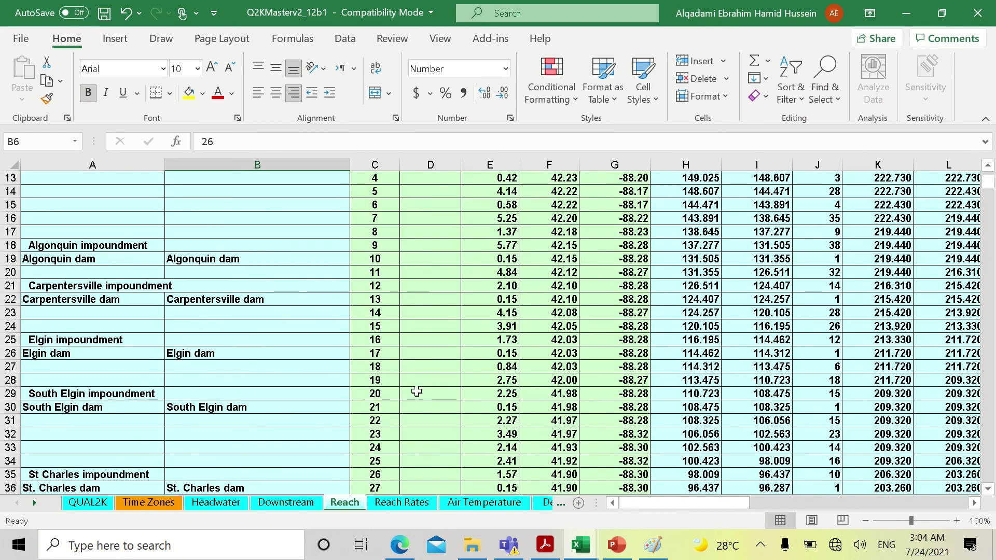
pyautogui.scroll(-1, 393, 411)
pyautogui.moveTo(378, 435); pyautogui.dragTo(830, 436)
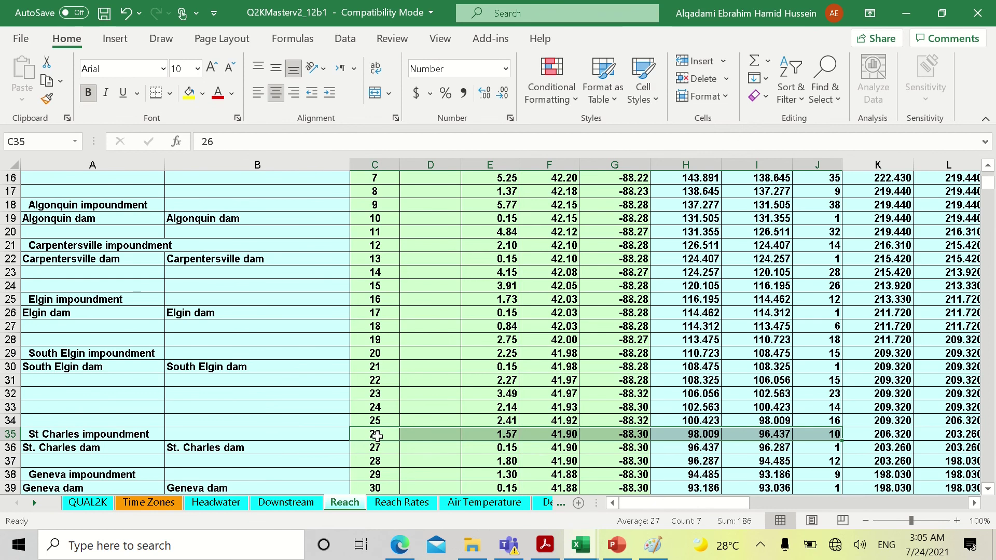
pyautogui.scroll(1, 135, 291)
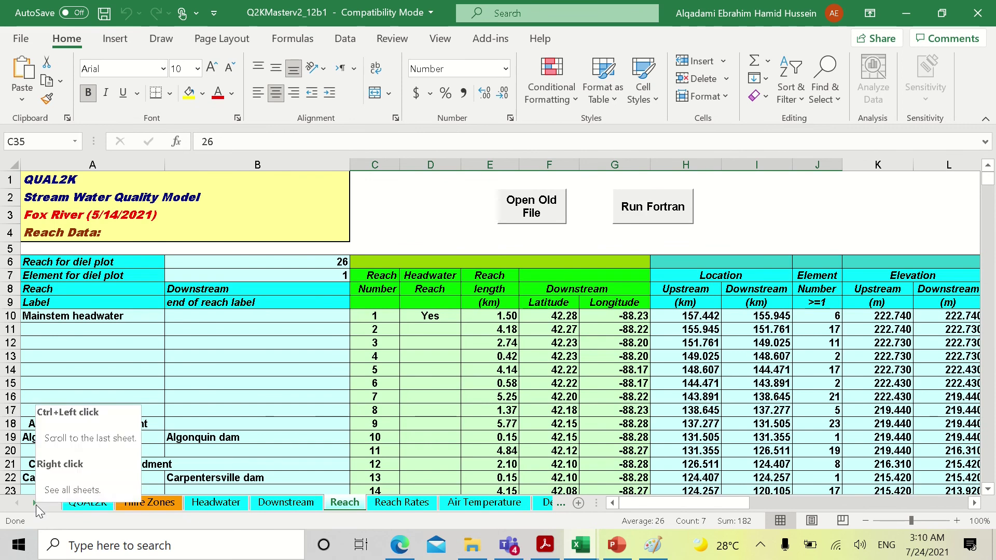
# Find and open the DO Diel chart sheet among the workbook's output sheets
pyautogui.click(36, 505)
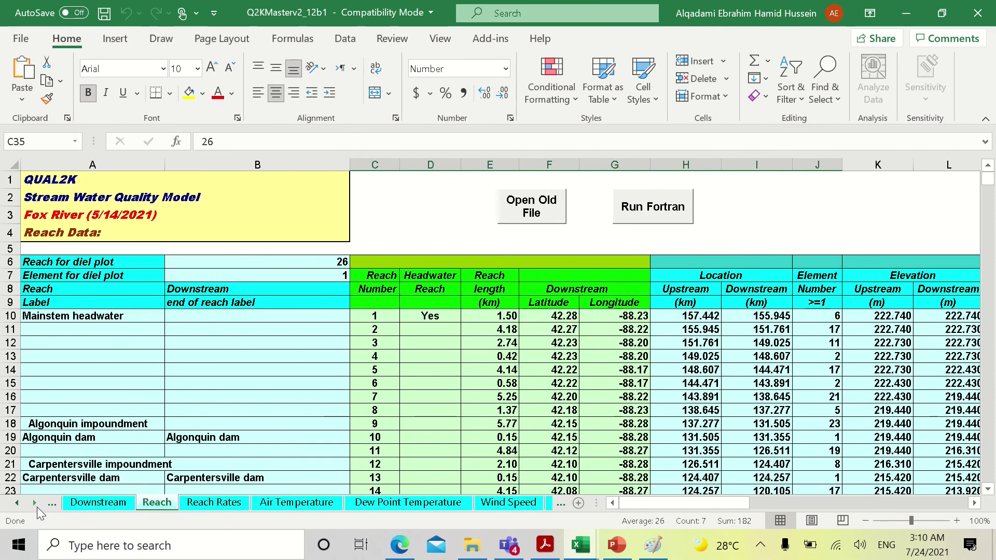
pyautogui.keyDown('ctrl'); pyautogui.click(36, 506); pyautogui.keyUp('ctrl')
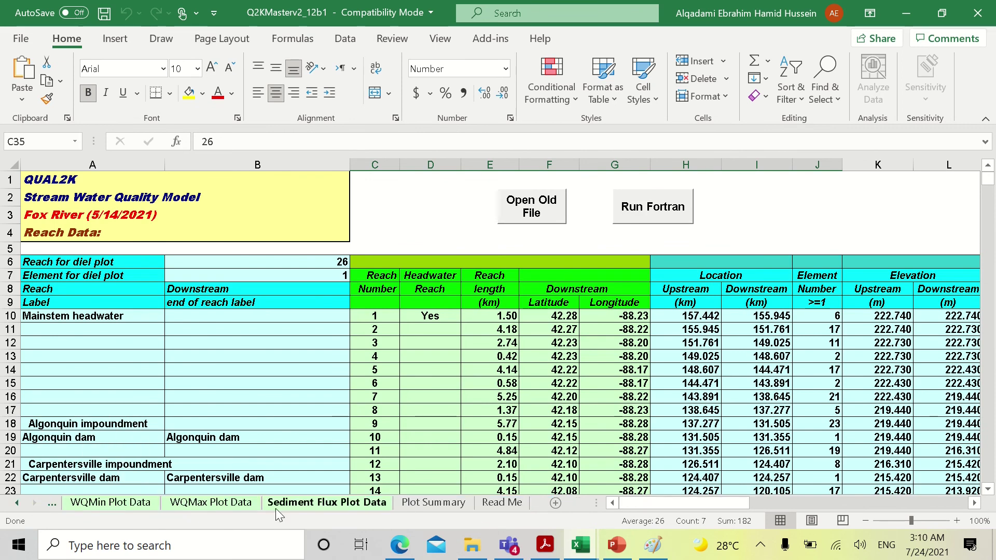
pyautogui.click(188, 506)
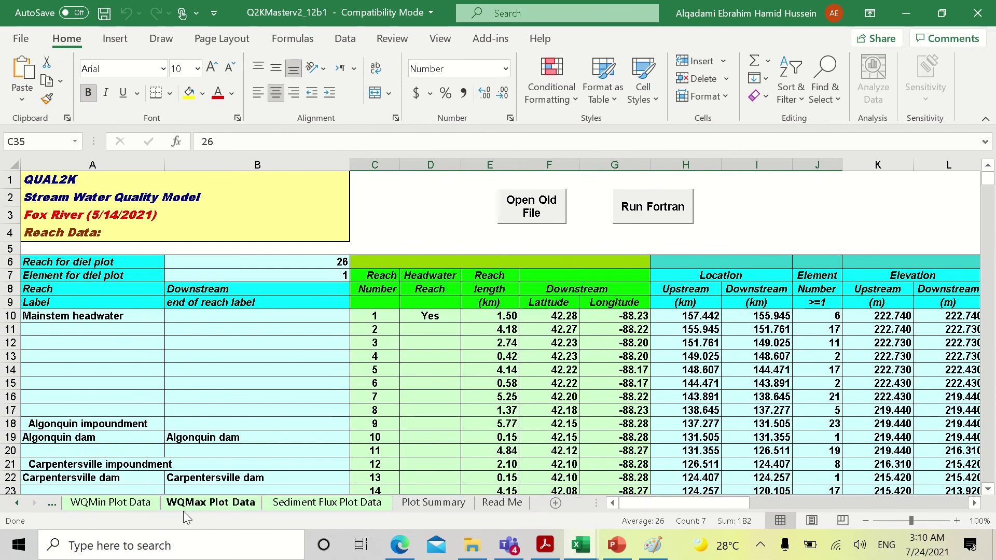
pyautogui.click(16, 505)
pyautogui.click(16, 506)
pyautogui.click(16, 506)
pyautogui.click(15, 505)
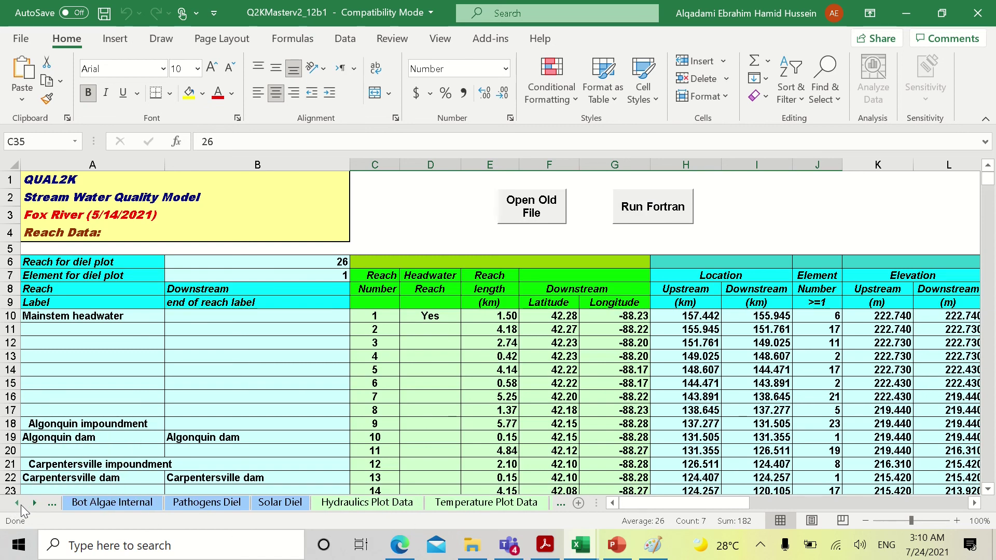
pyautogui.moveTo(21, 505); pyautogui.dragTo(14, 508)
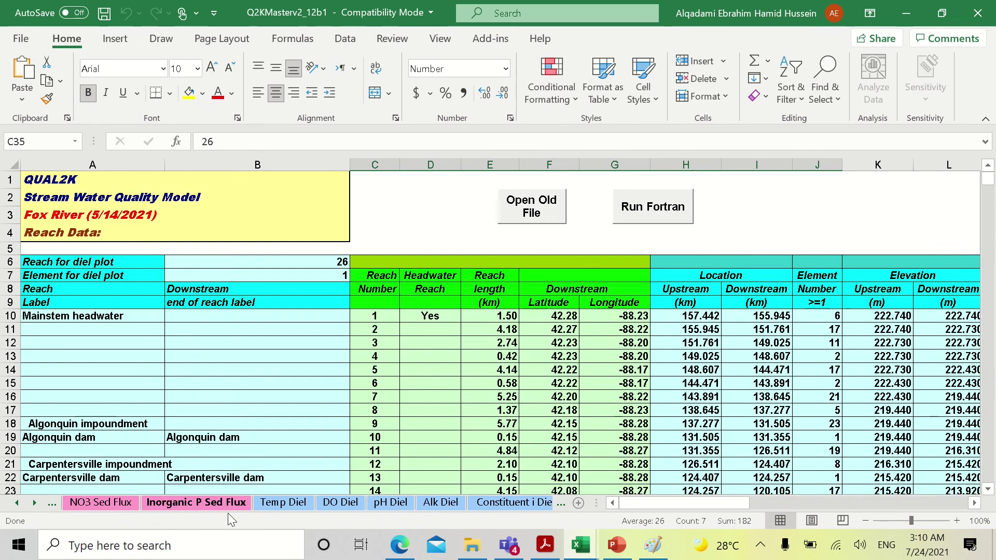
pyautogui.click(347, 511)
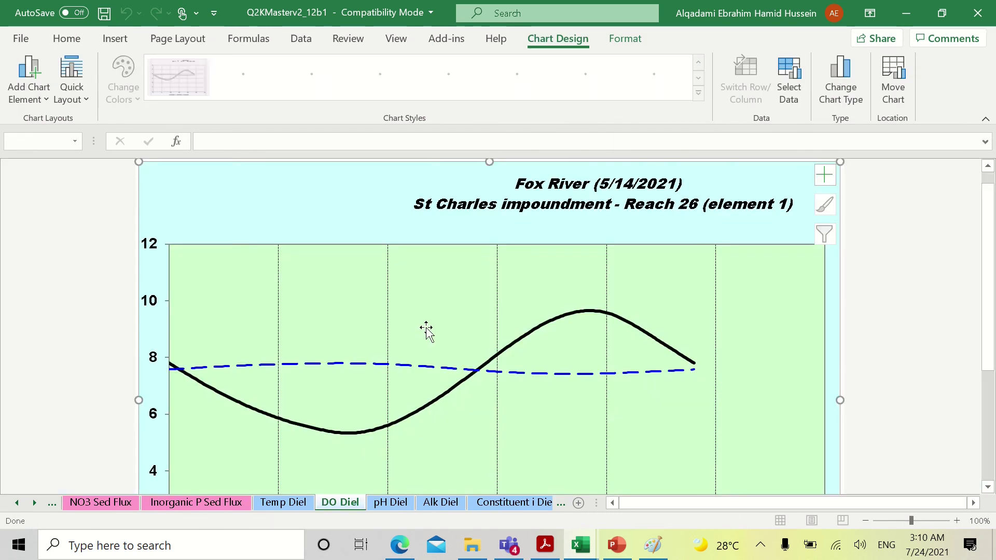
# Examine the DO Diel chart's title, axes, legend and dissolved oxygen curve from start to end for reach 26, element 1
pyautogui.scroll(-5, 481, 299)
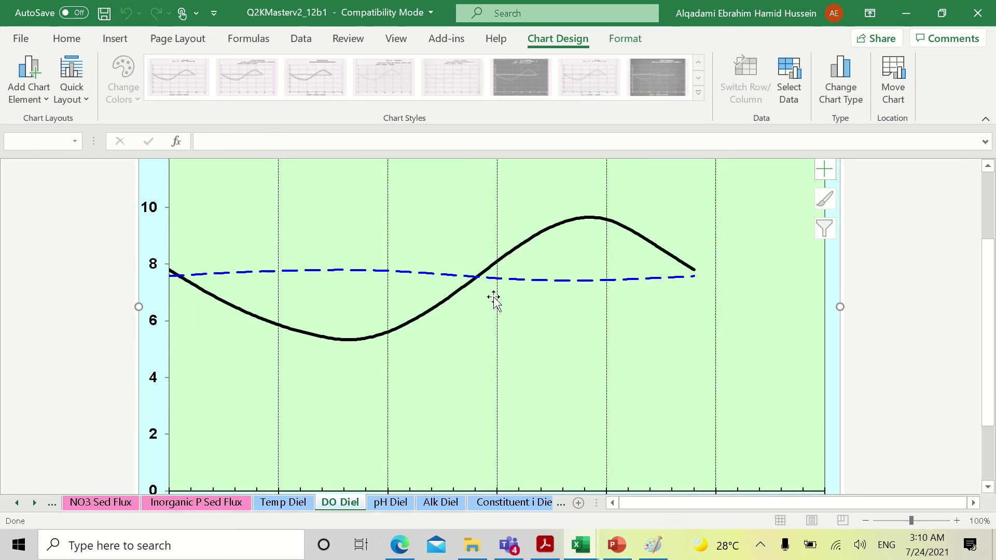
pyautogui.scroll(5, 495, 299)
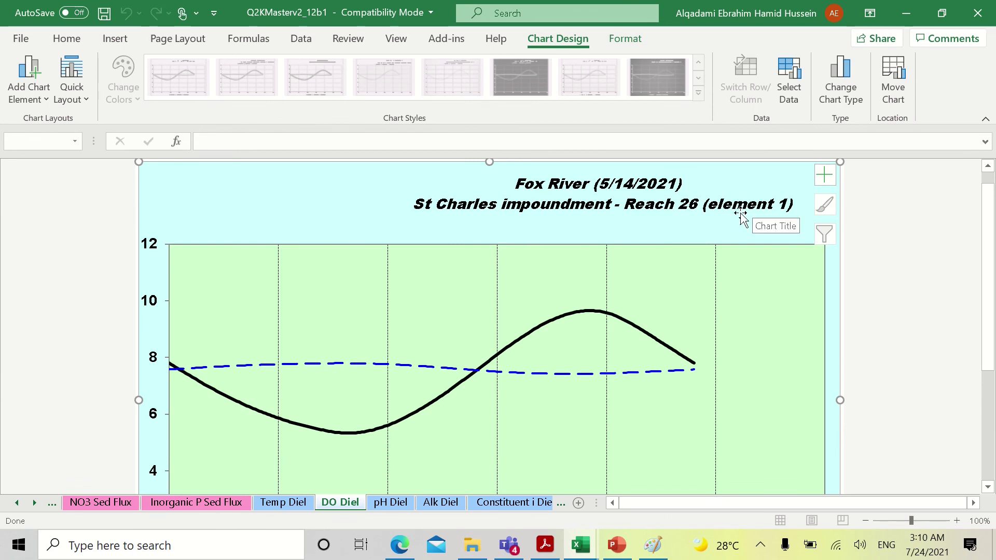
pyautogui.scroll(-2, 509, 234)
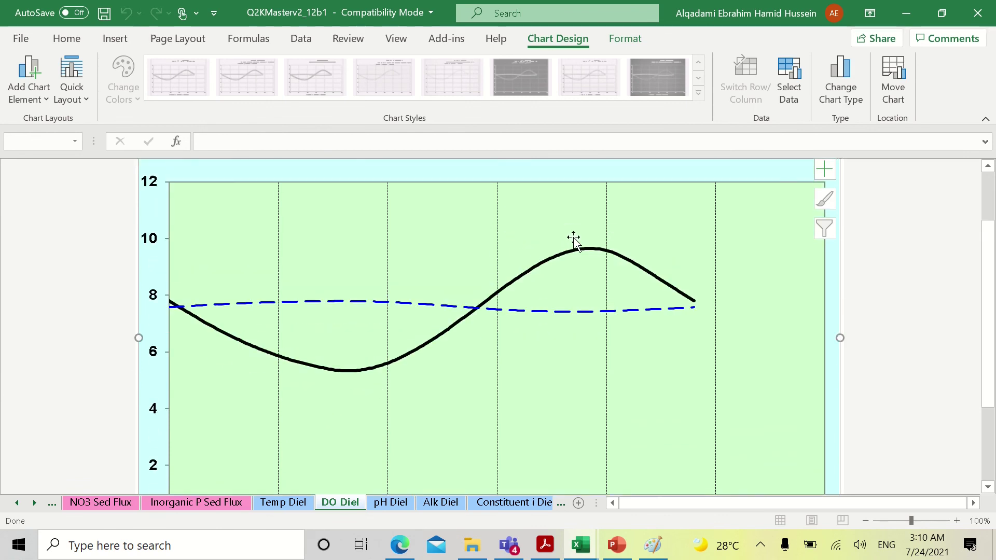
pyautogui.scroll(-2, 576, 249)
pyautogui.scroll(-1, 393, 406)
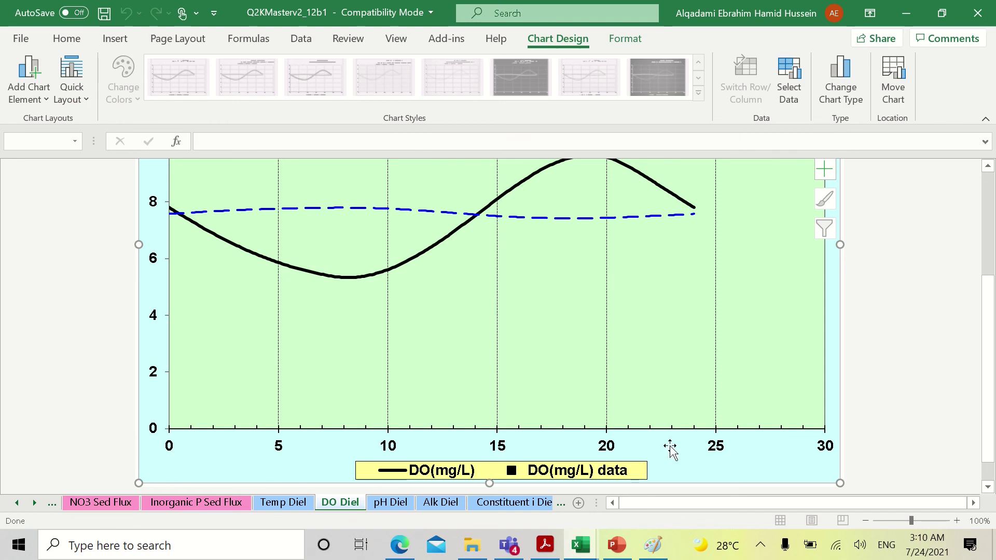
pyautogui.scroll(2, 396, 356)
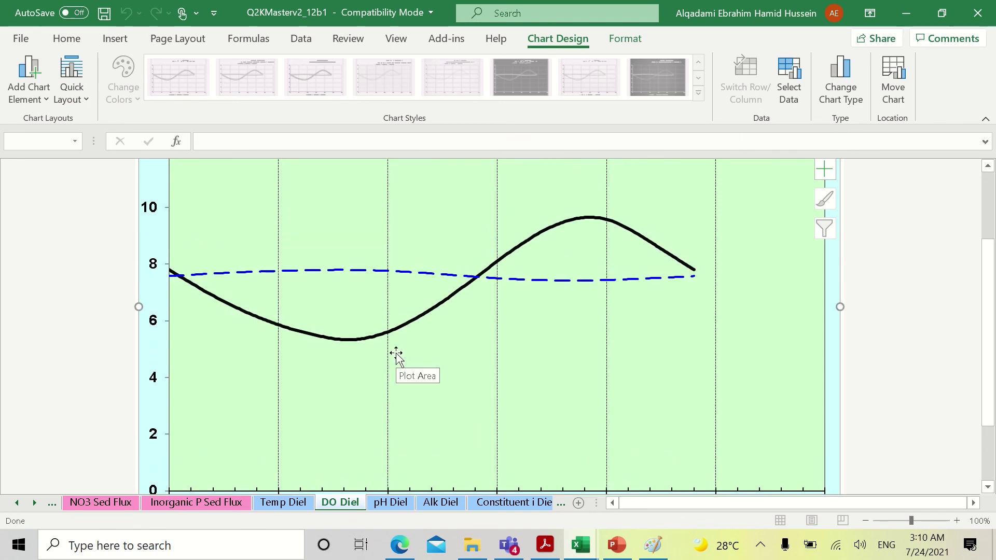
pyautogui.scroll(1, 396, 356)
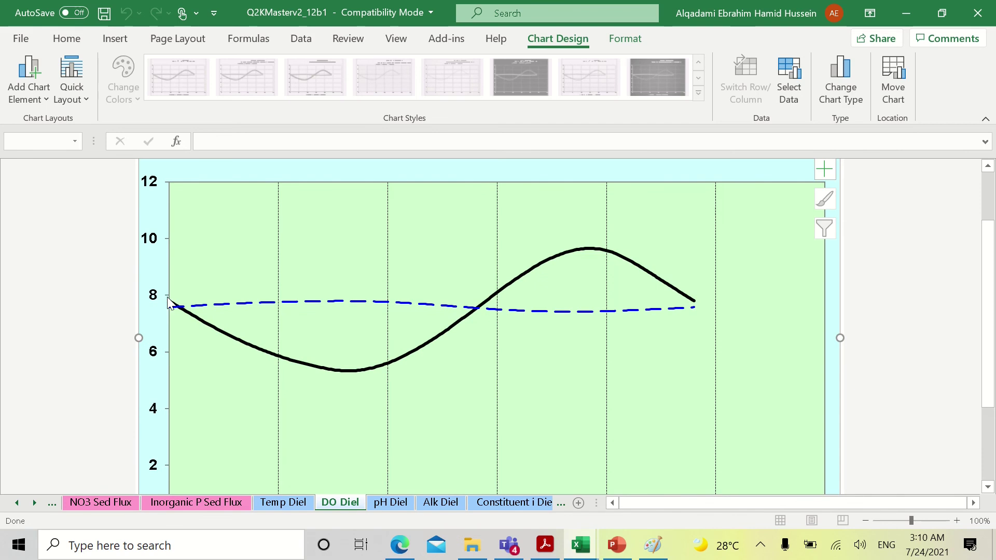
pyautogui.scroll(3, 372, 384)
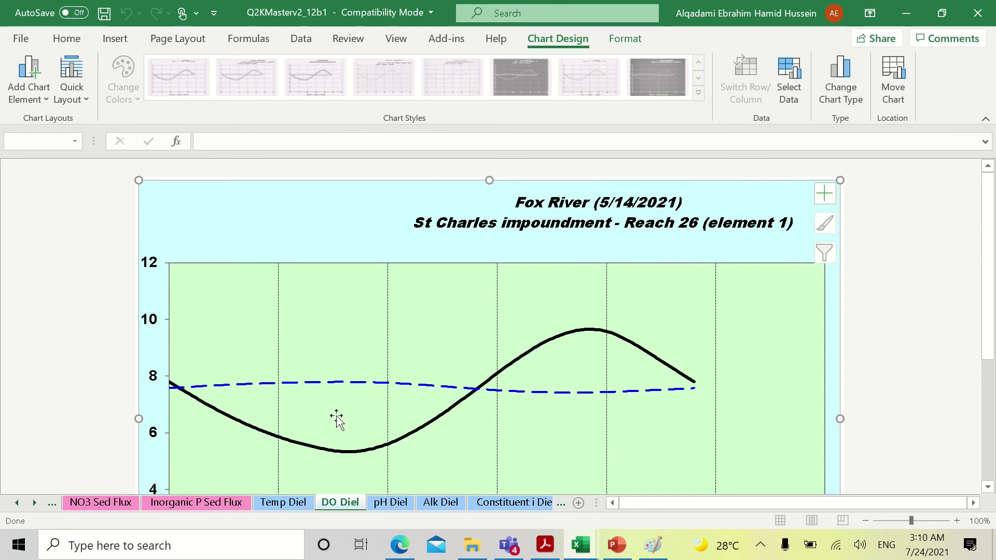
pyautogui.moveTo(170, 385)
pyautogui.moveTo(699, 383)
# Return to the Reach sheet and check the Q2K reach representation figure on page 9 of the manual in Adobe Acrobat Reader
pyautogui.keyDown('ctrl'); pyautogui.click(17, 503); pyautogui.keyUp('ctrl')
pyautogui.click(344, 503)
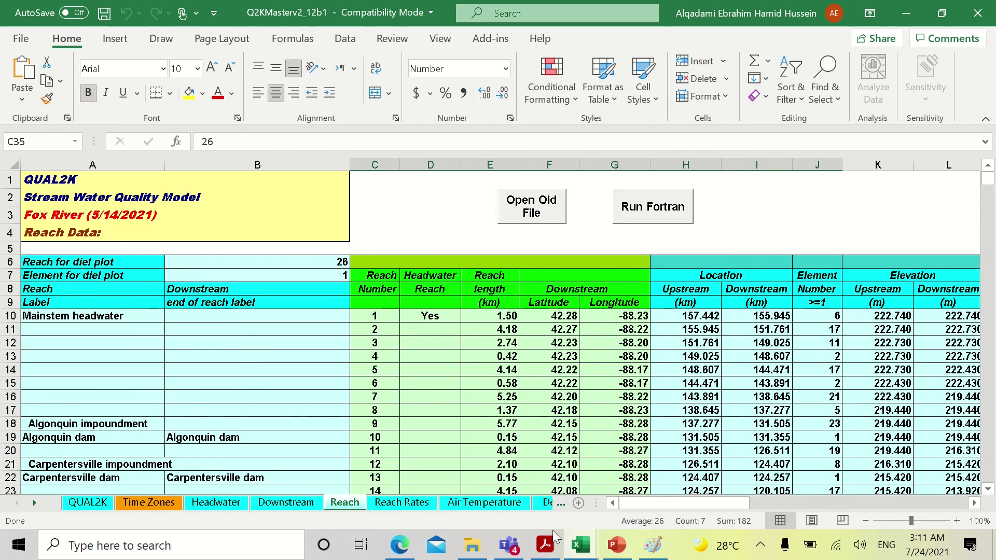
pyautogui.click(545, 544)
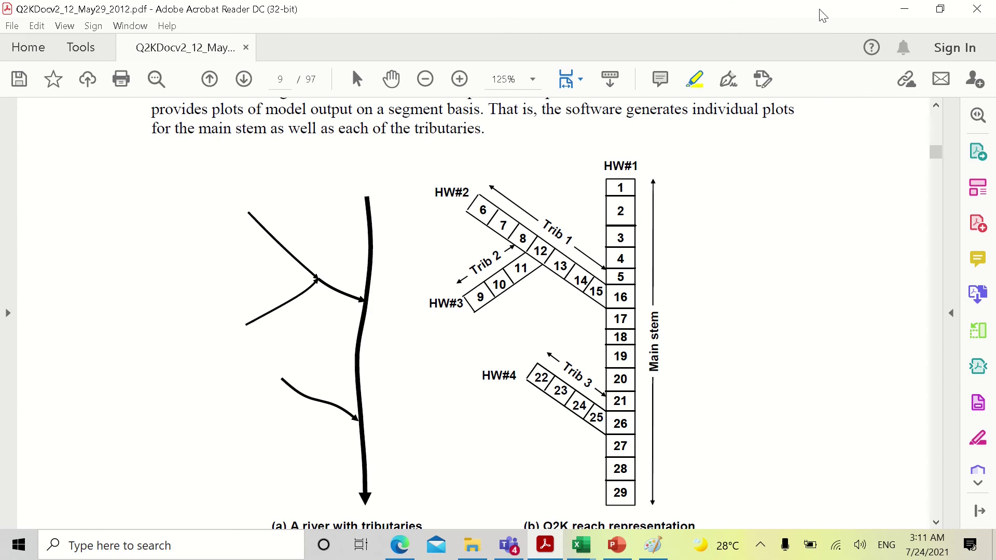
pyautogui.click(904, 8)
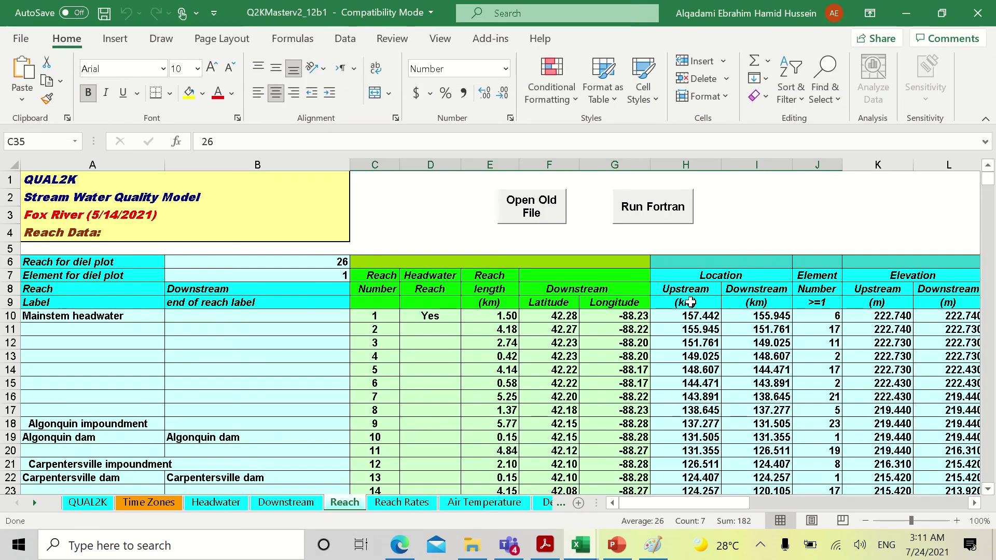